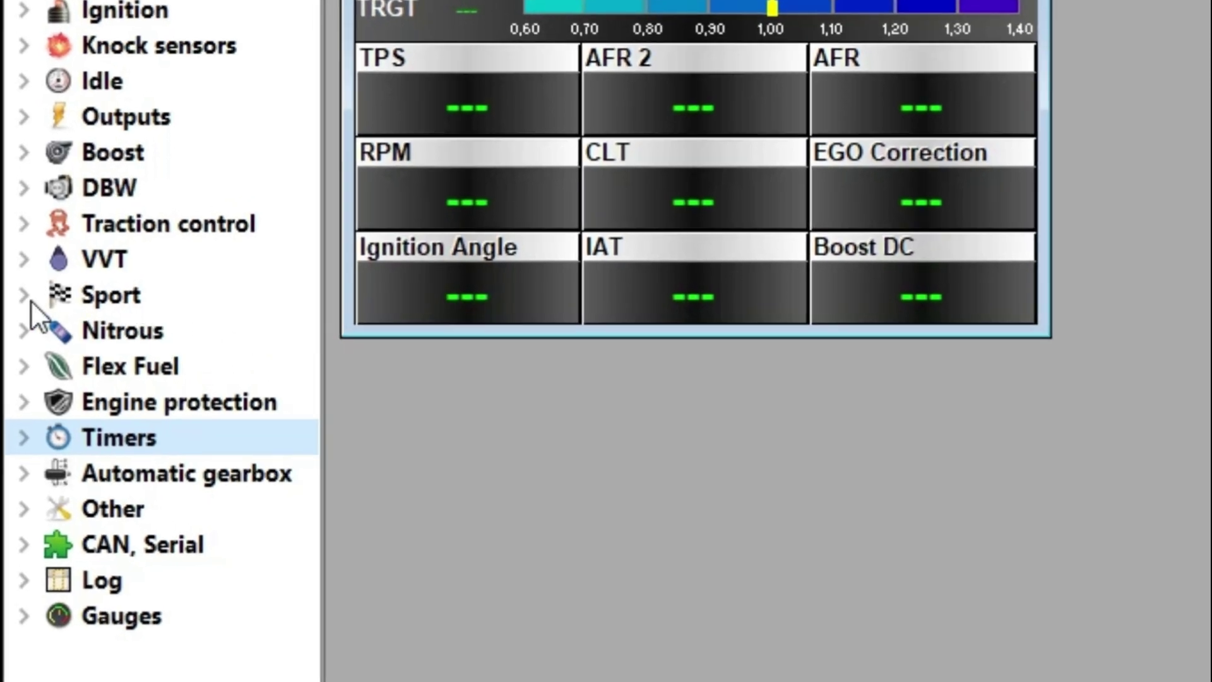
# - Look through the Sport category, including the contents of its Diff control, Gear Cut, Launch ctrl. and Pit limiter groups
pyautogui.click(25, 295)
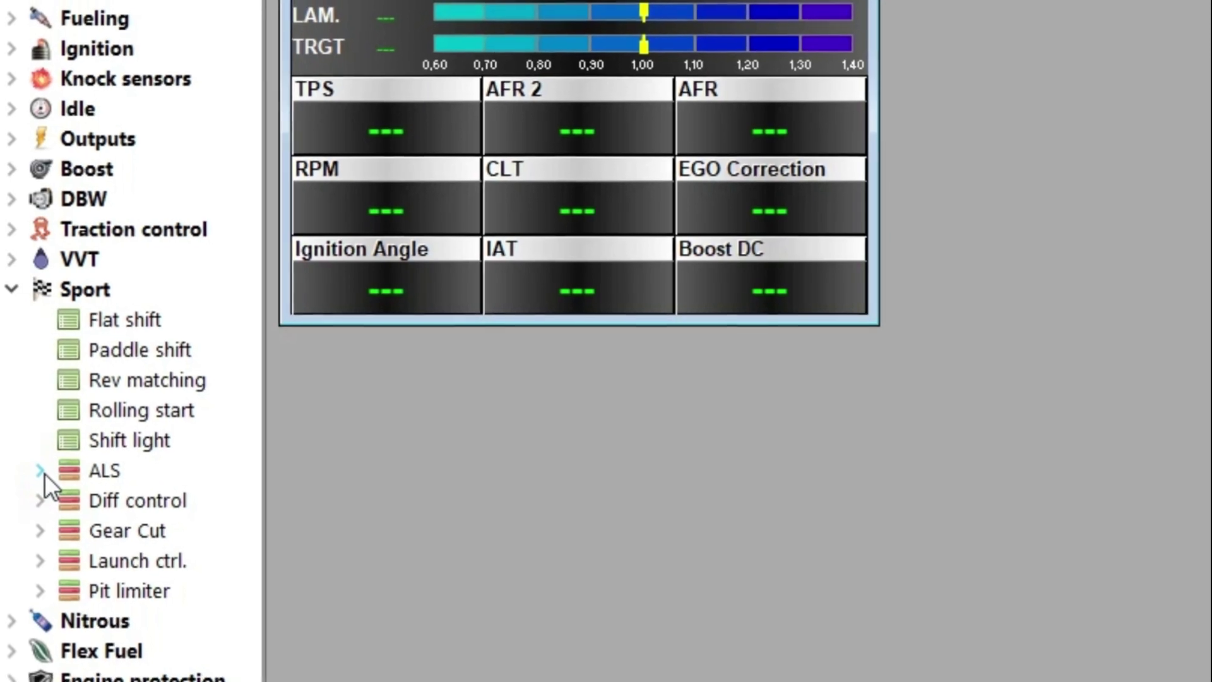
pyautogui.click(39, 497)
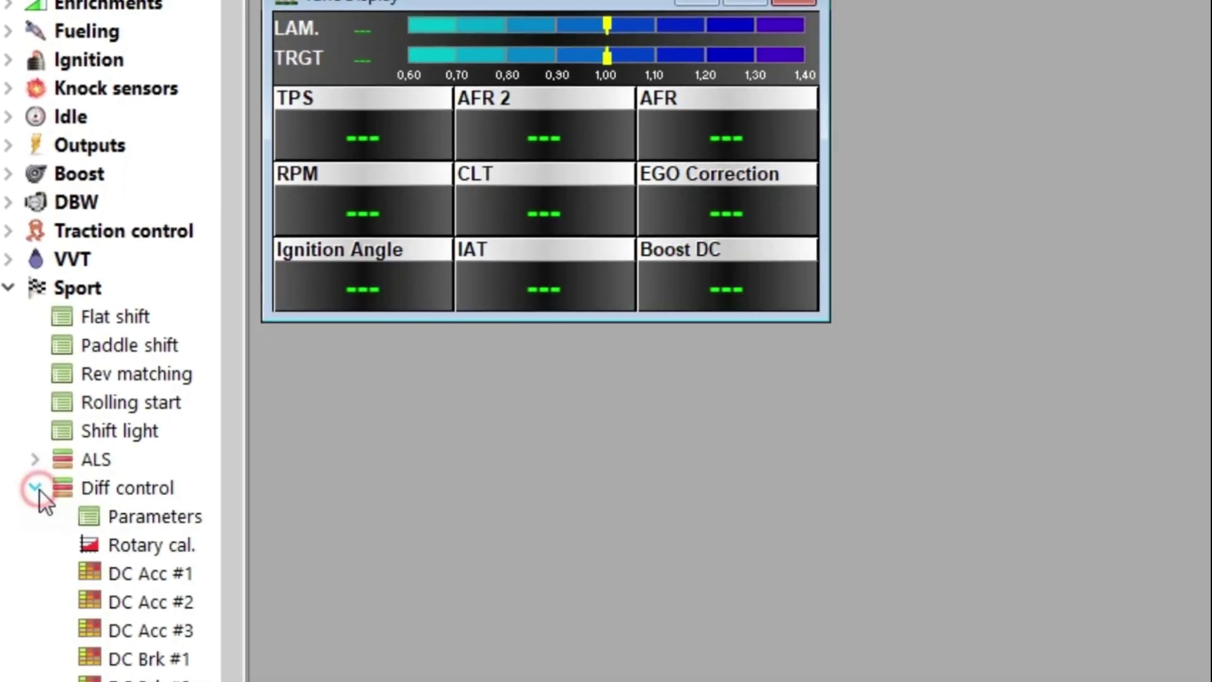
pyautogui.click(36, 485)
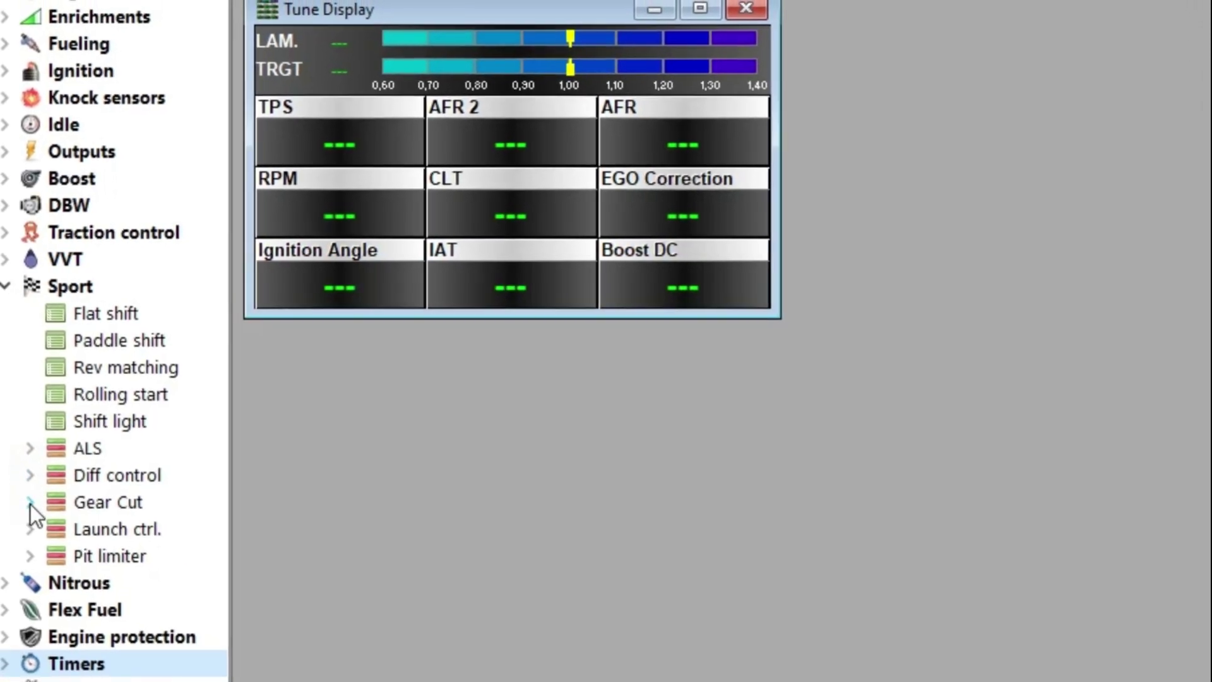
pyautogui.click(31, 510)
pyautogui.click(28, 501)
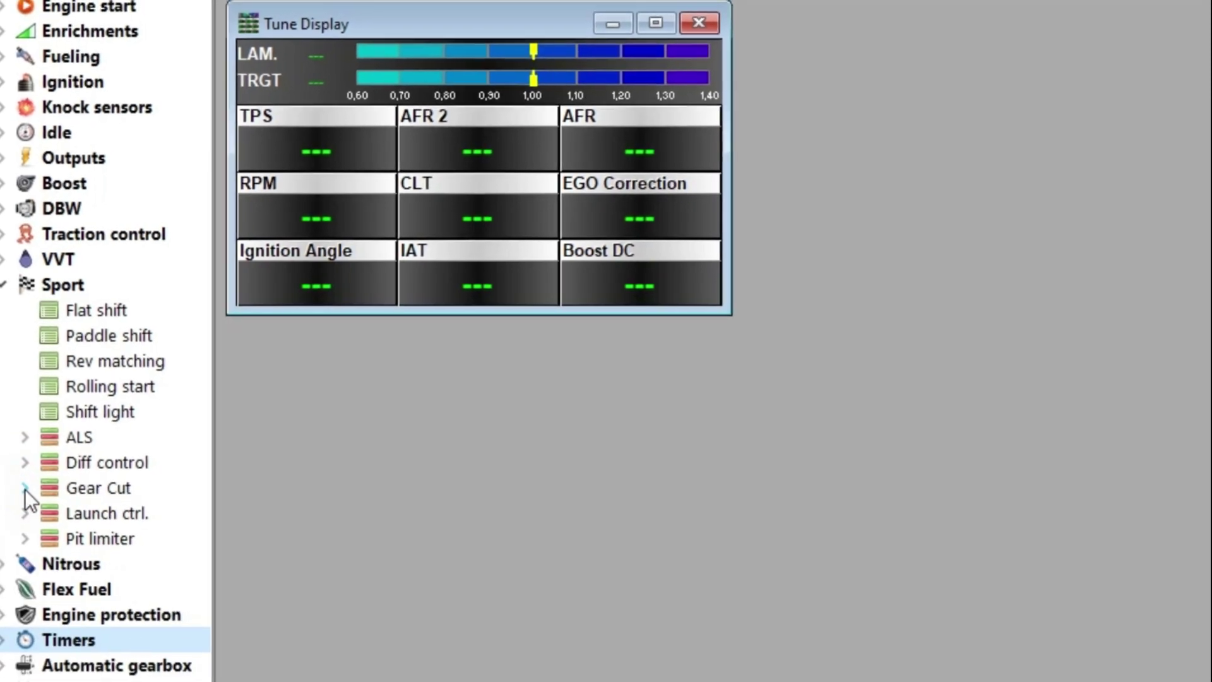
pyautogui.click(25, 509)
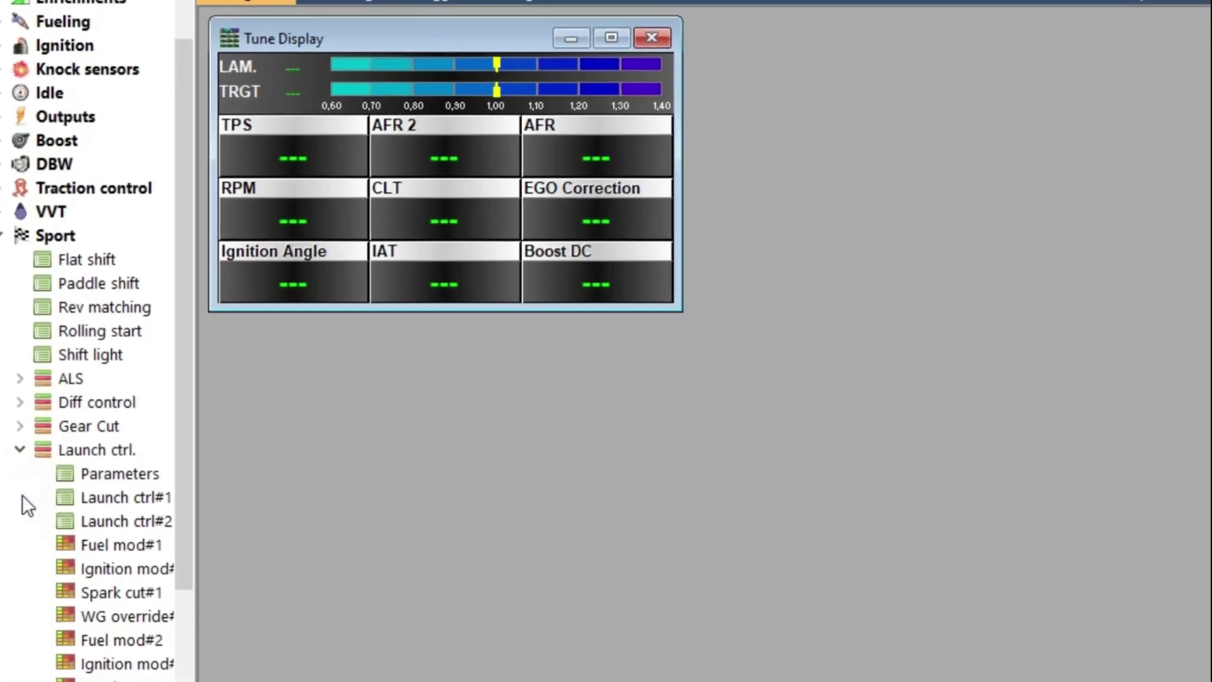
pyautogui.click(19, 447)
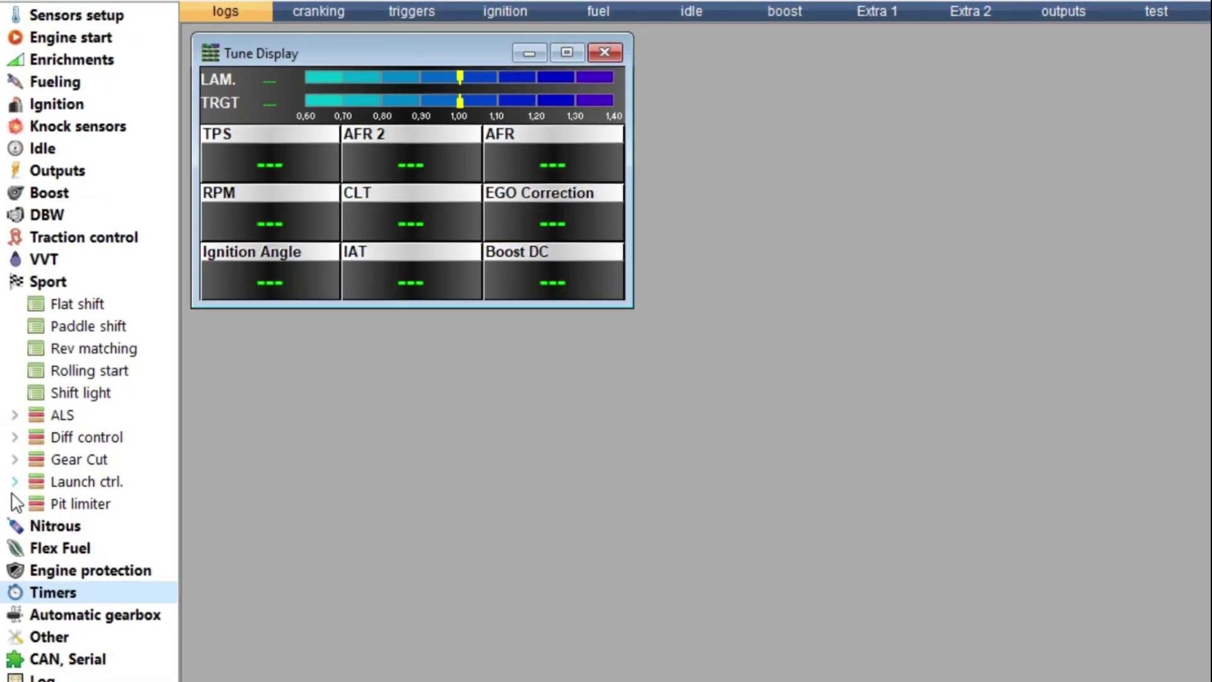
pyautogui.click(13, 500)
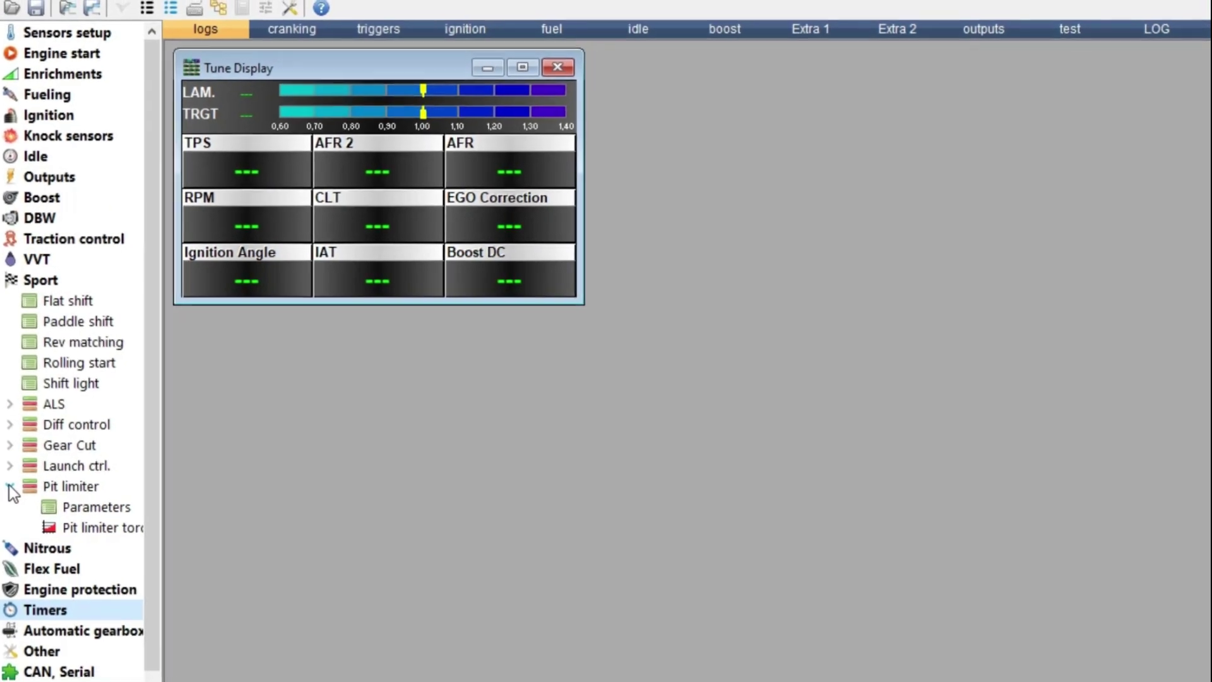
pyautogui.click(13, 500)
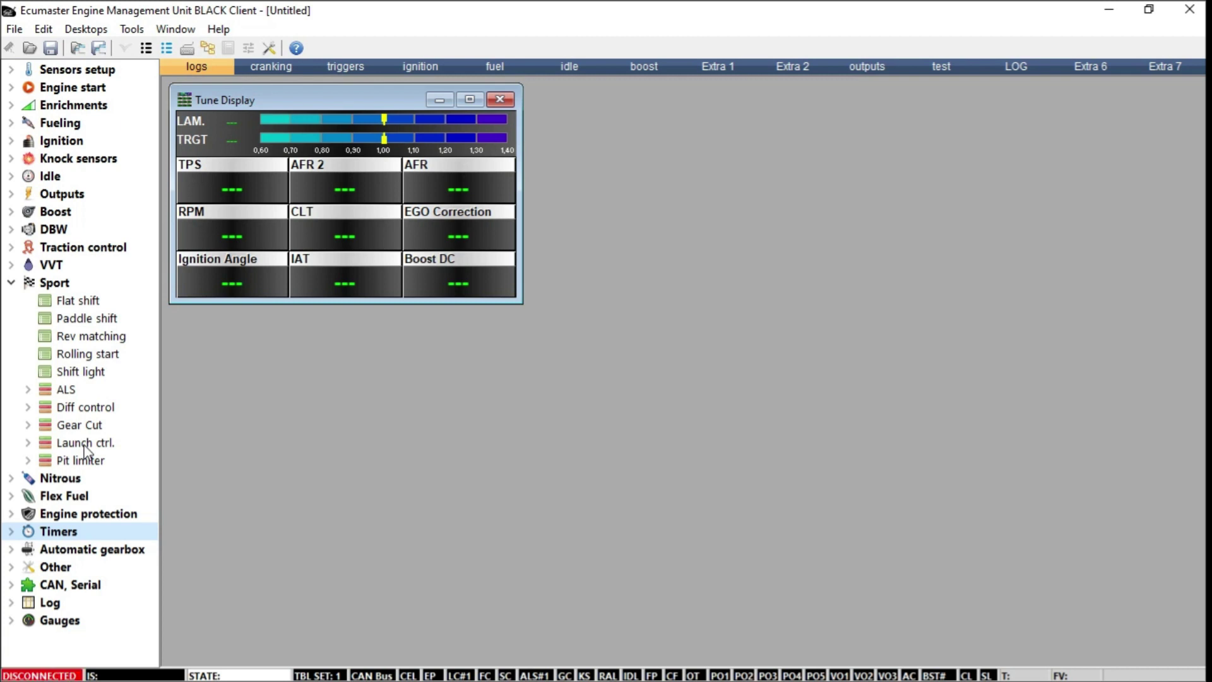
# - Examine the ALS parameters and their help page, then close both and collapse the Sport category
pyautogui.doubleClick(61, 389)
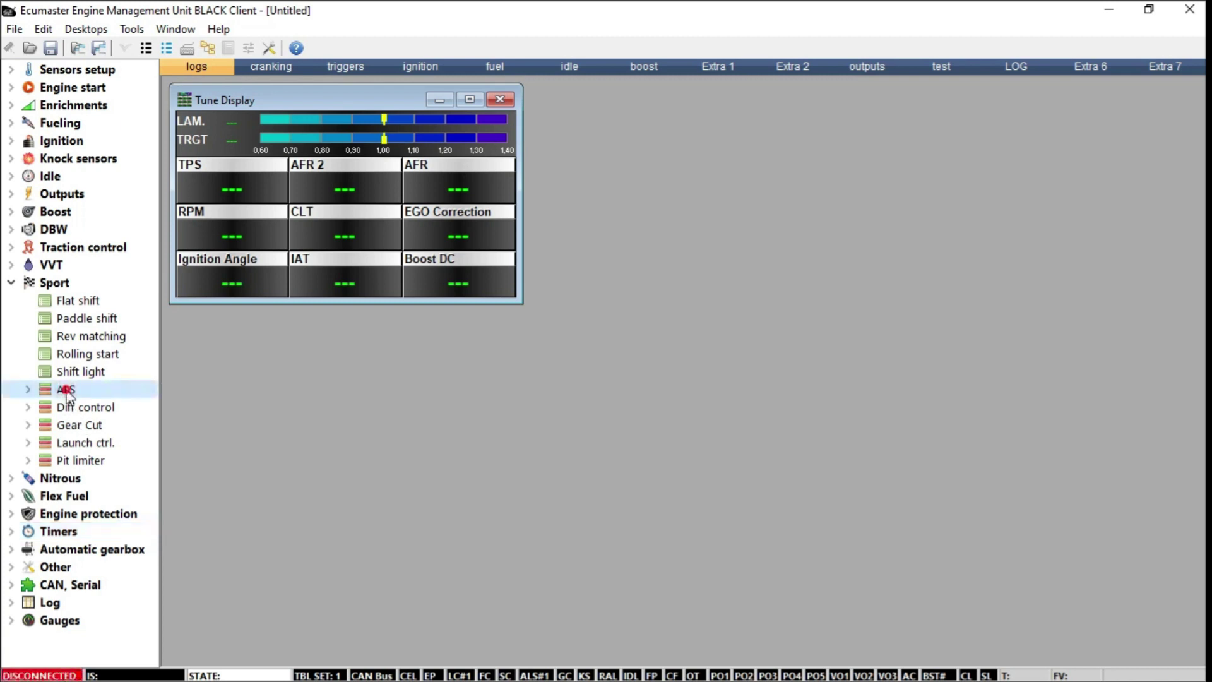
pyautogui.doubleClick(86, 409)
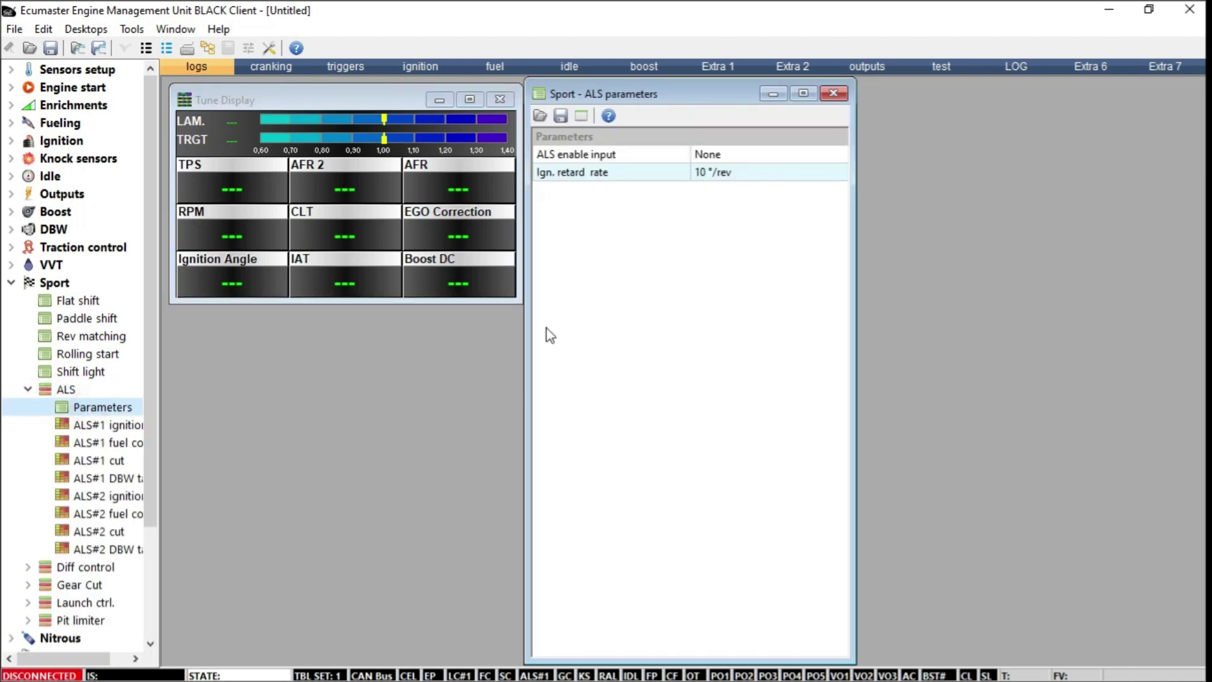
pyautogui.click(609, 117)
pyautogui.moveTo(593, 175); pyautogui.dragTo(567, 90)
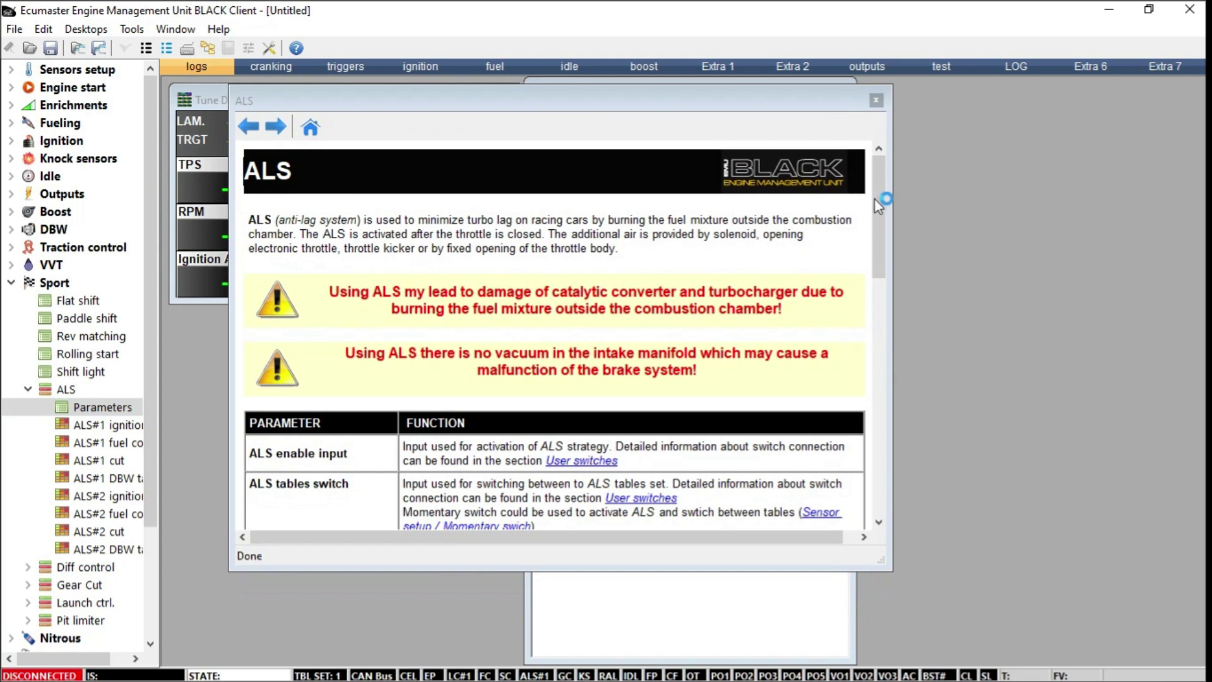
pyautogui.moveTo(878, 200)
pyautogui.mouseDown()
pyautogui.moveTo(898, 430)
pyautogui.moveTo(868, 195)
pyautogui.mouseUp()
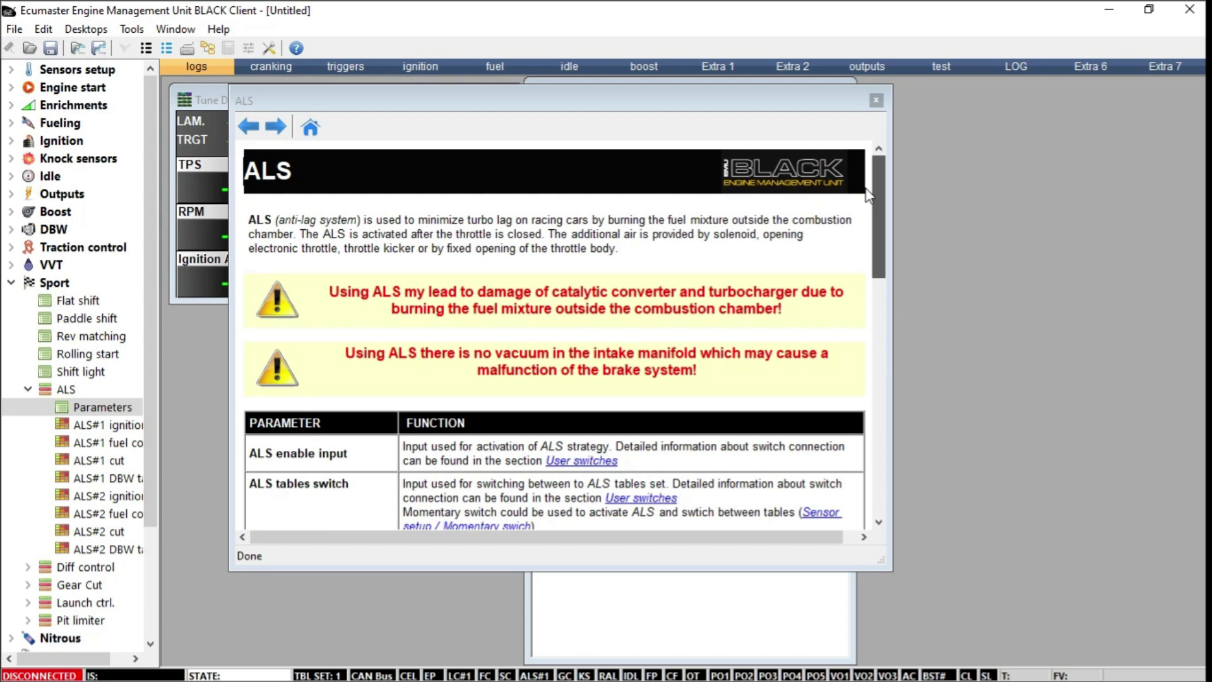
pyautogui.click(877, 100)
pyautogui.click(833, 93)
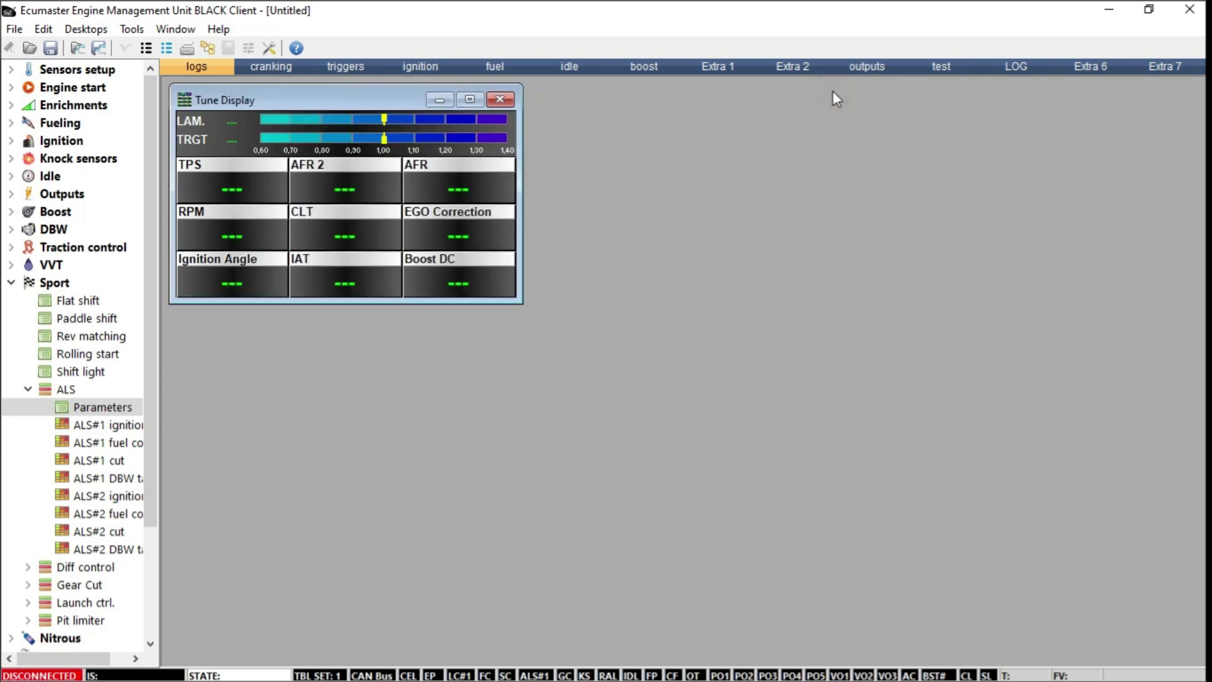
pyautogui.click(28, 391)
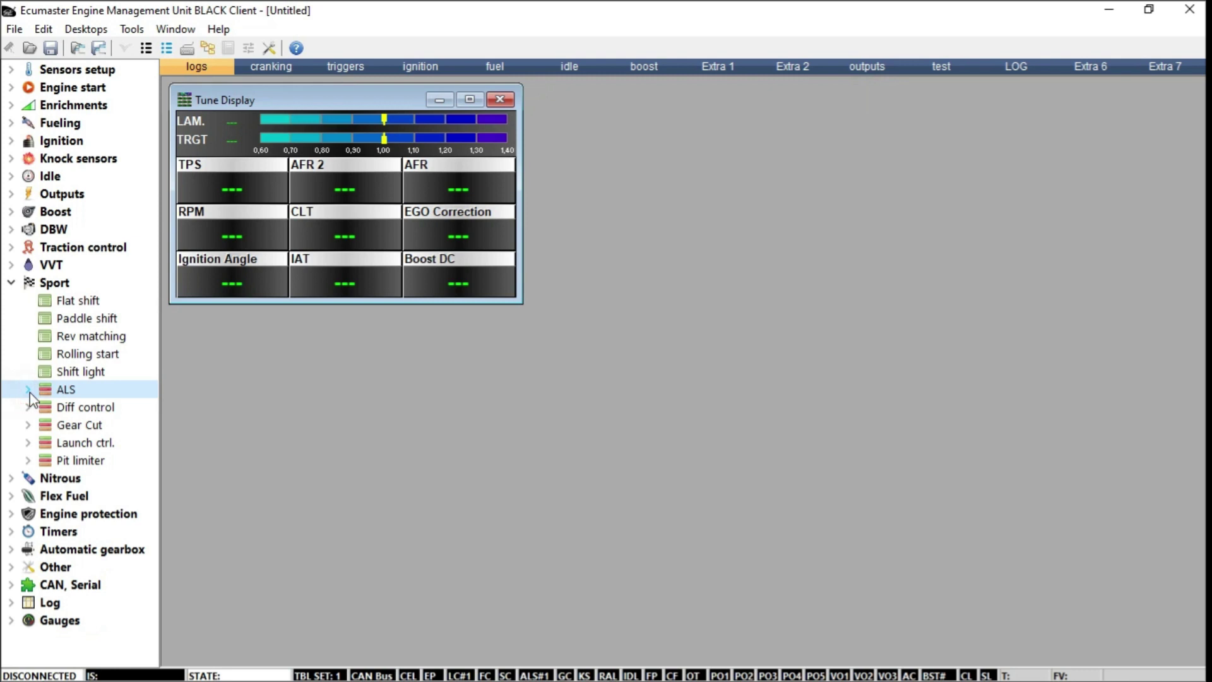
pyautogui.click(10, 282)
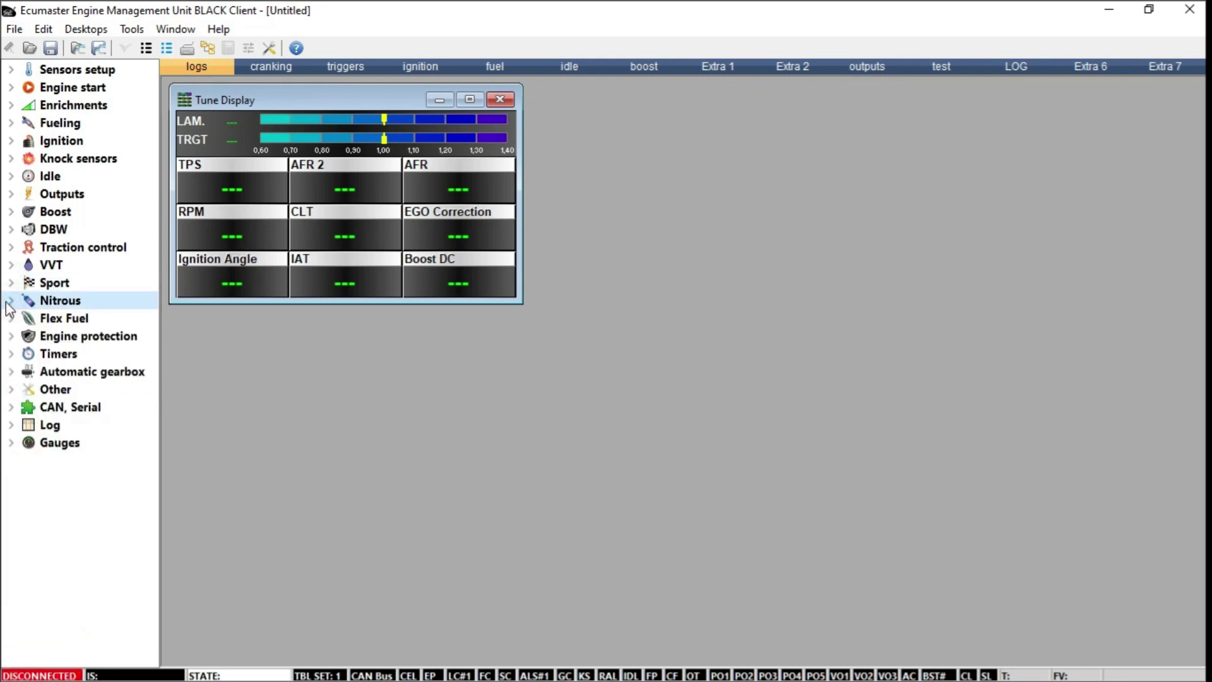
# - Activate nitrous control in the Nitrous parameters, then close them and collapse the category
pyautogui.click(11, 300)
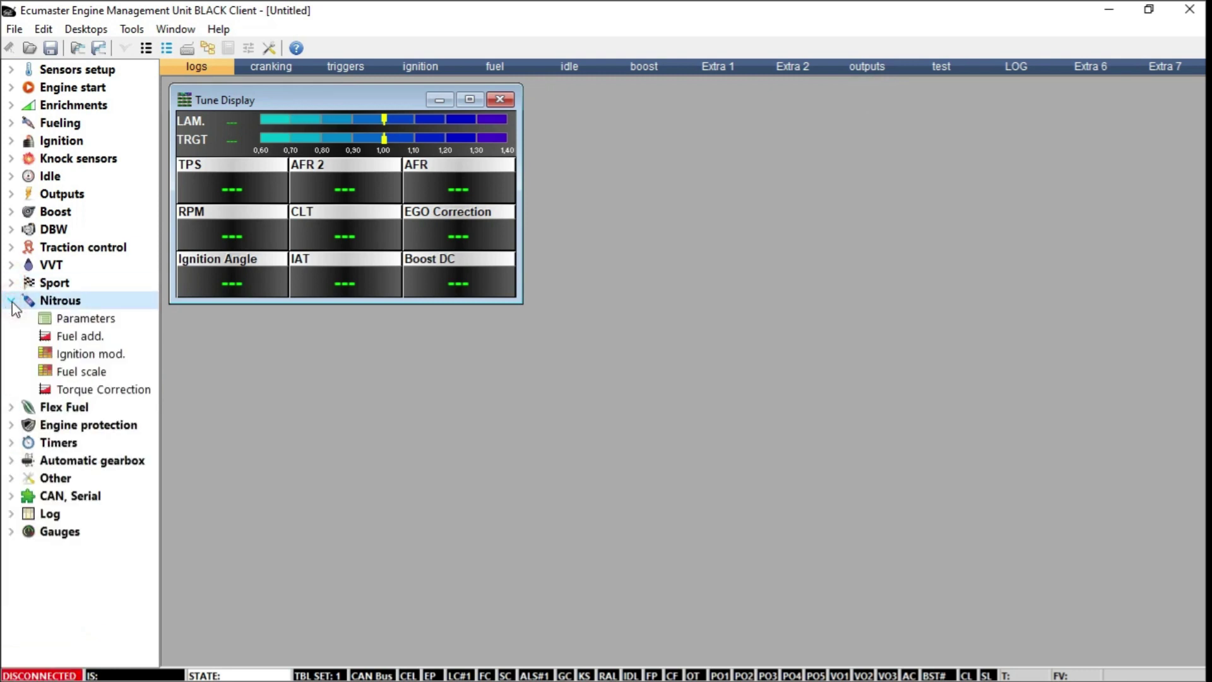
pyautogui.doubleClick(99, 320)
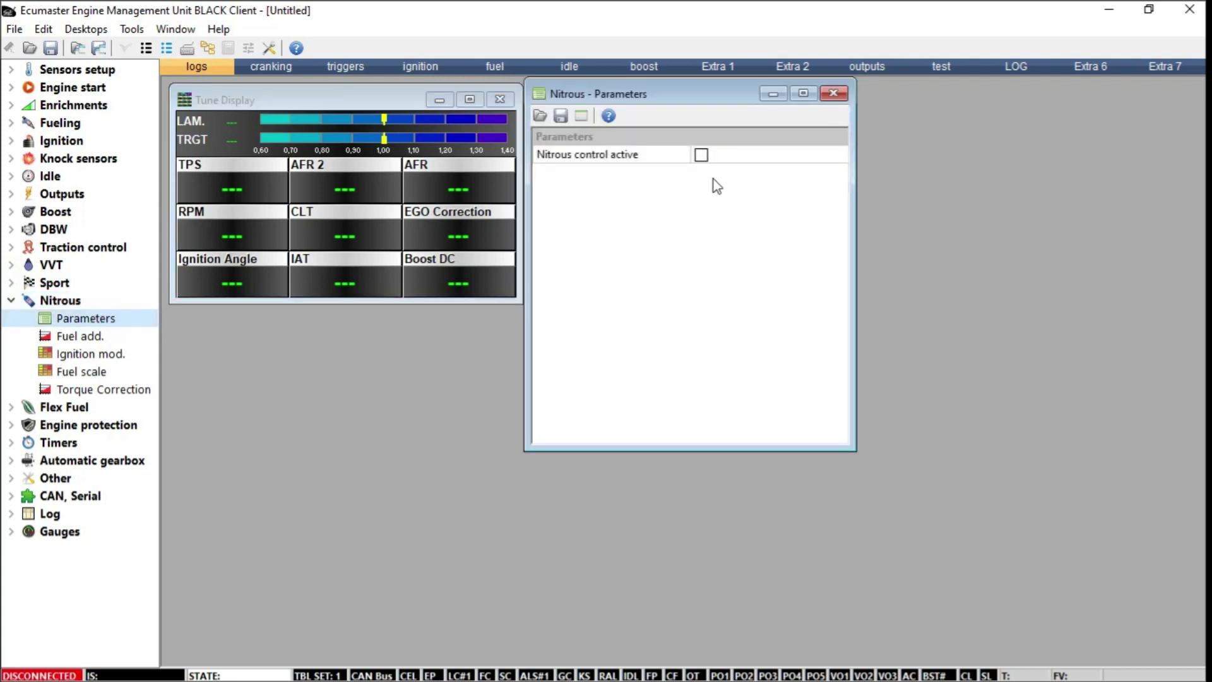
pyautogui.click(701, 154)
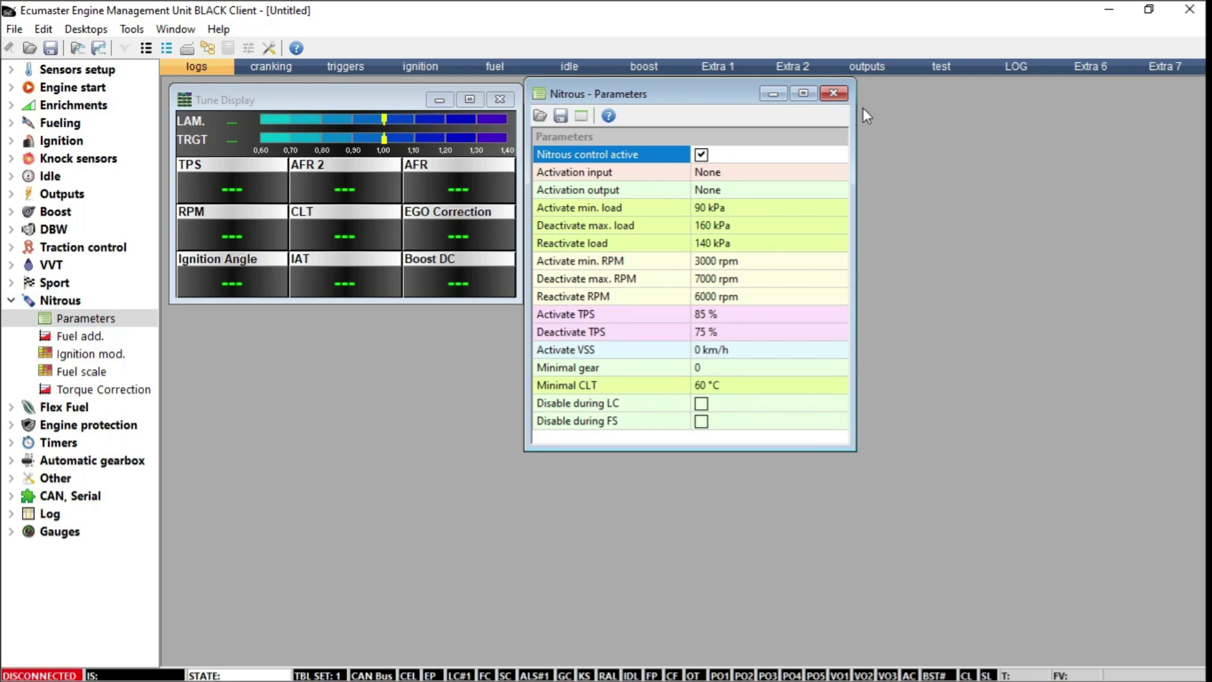
pyautogui.click(834, 93)
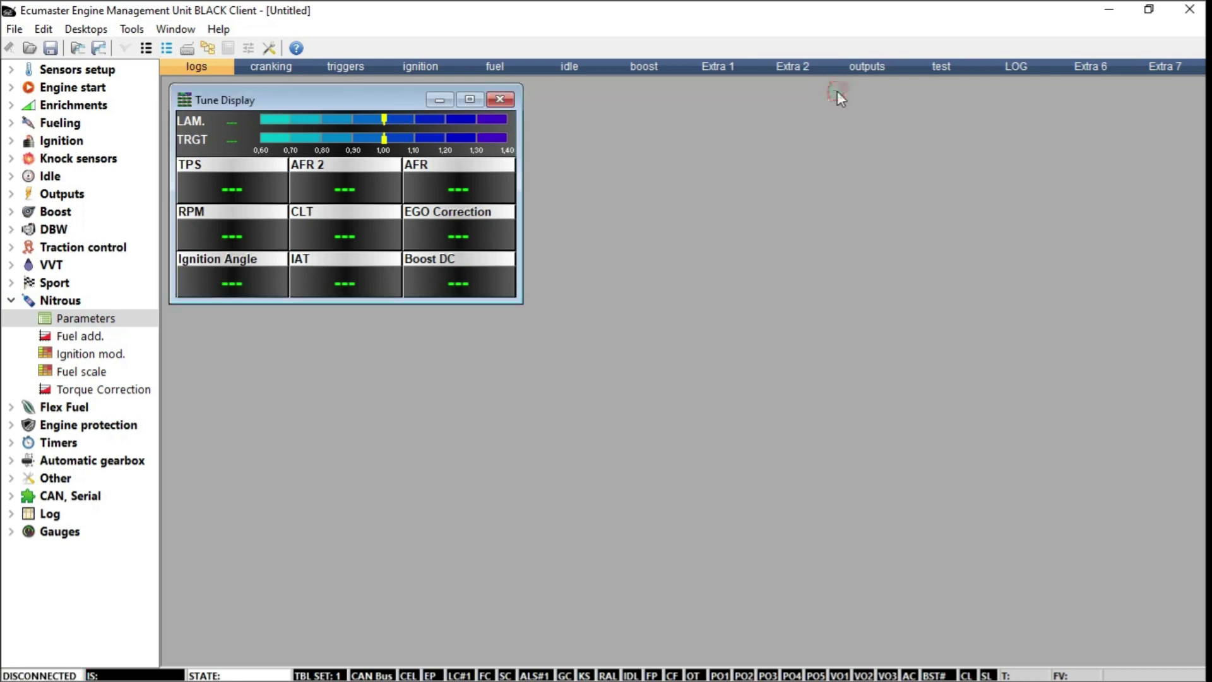
pyautogui.doubleClick(29, 302)
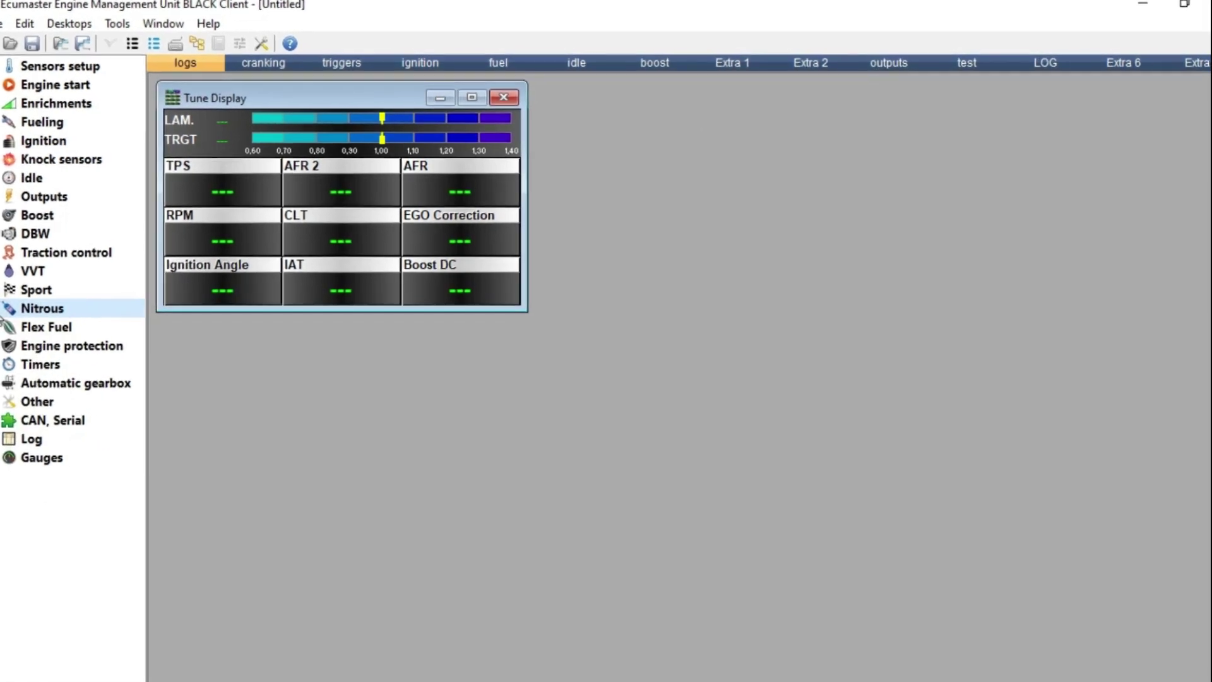
# - Enable FlexFuel and VE table blending in the Flex Fuel parameters
pyautogui.click(9, 326)
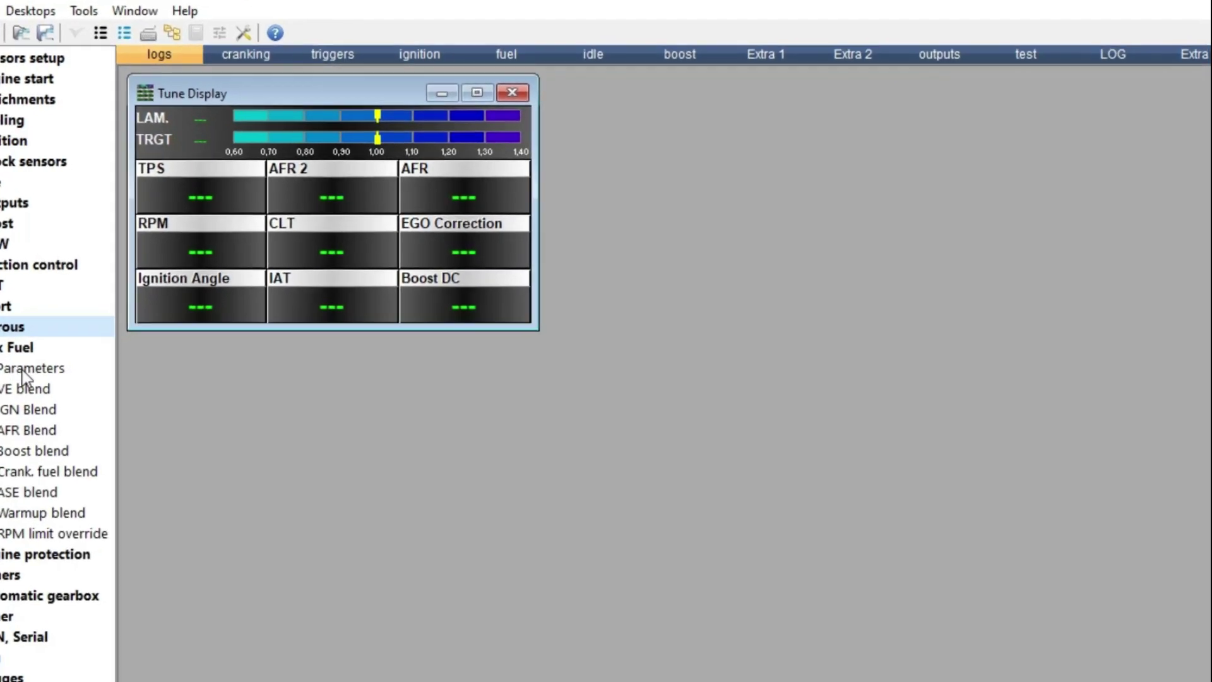
pyautogui.doubleClick(23, 371)
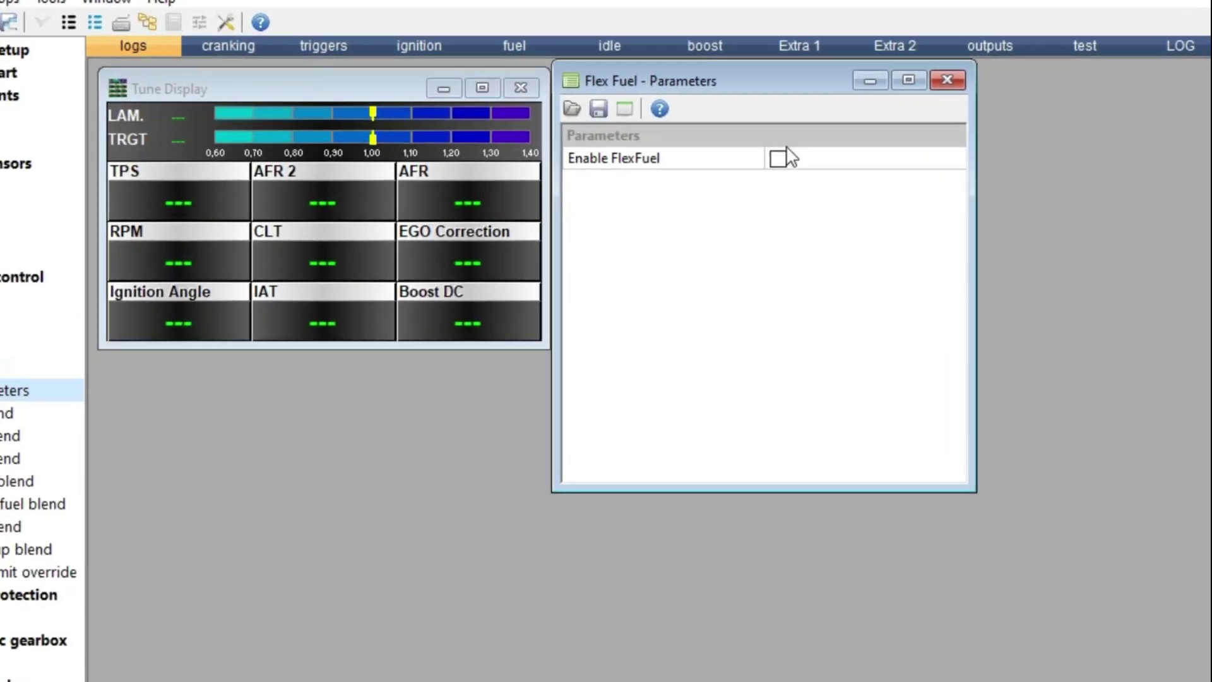
pyautogui.click(782, 156)
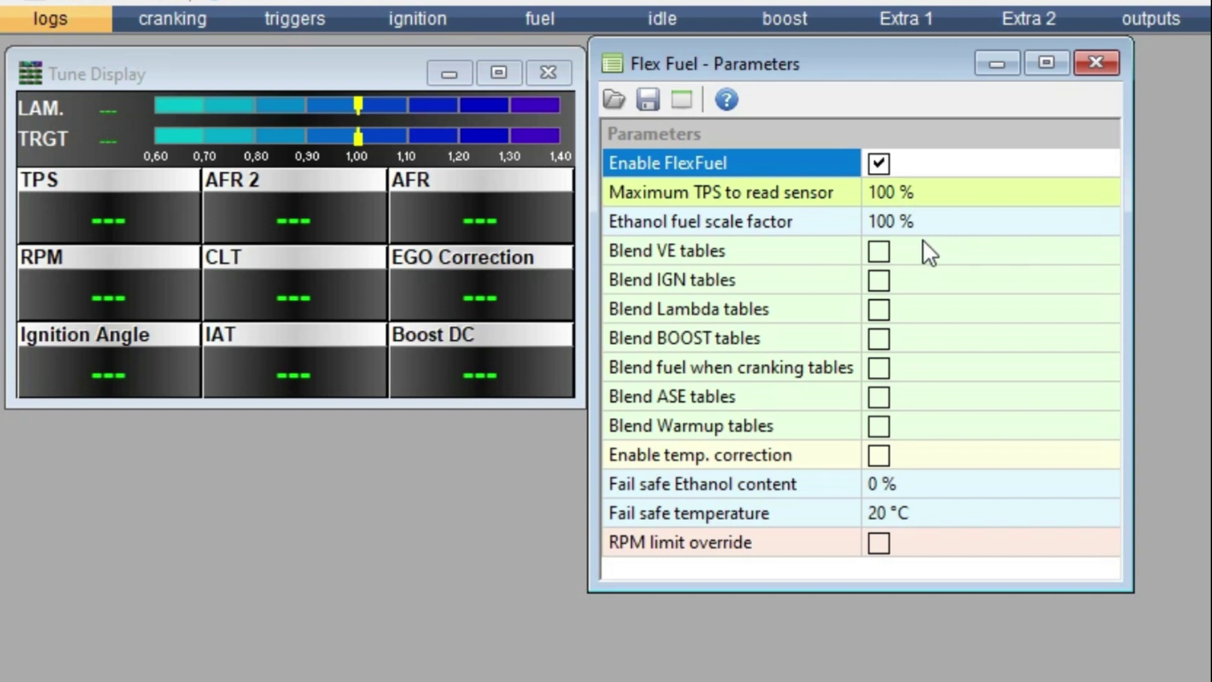
pyautogui.click(888, 254)
# - Turn on blending for the IGN, Lambda, BOOST, cranking fuel, ASE and Warmup tables, and enable temperature correction
pyautogui.click(885, 284)
pyautogui.click(883, 308)
pyautogui.click(880, 311)
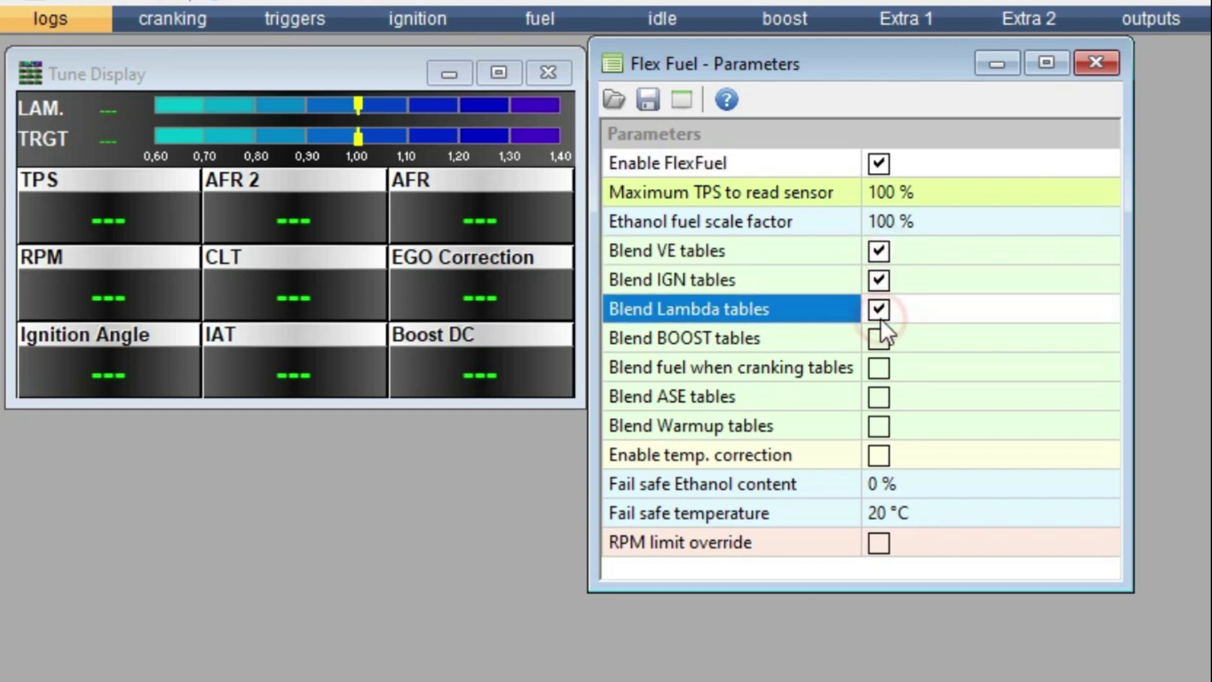
pyautogui.click(878, 338)
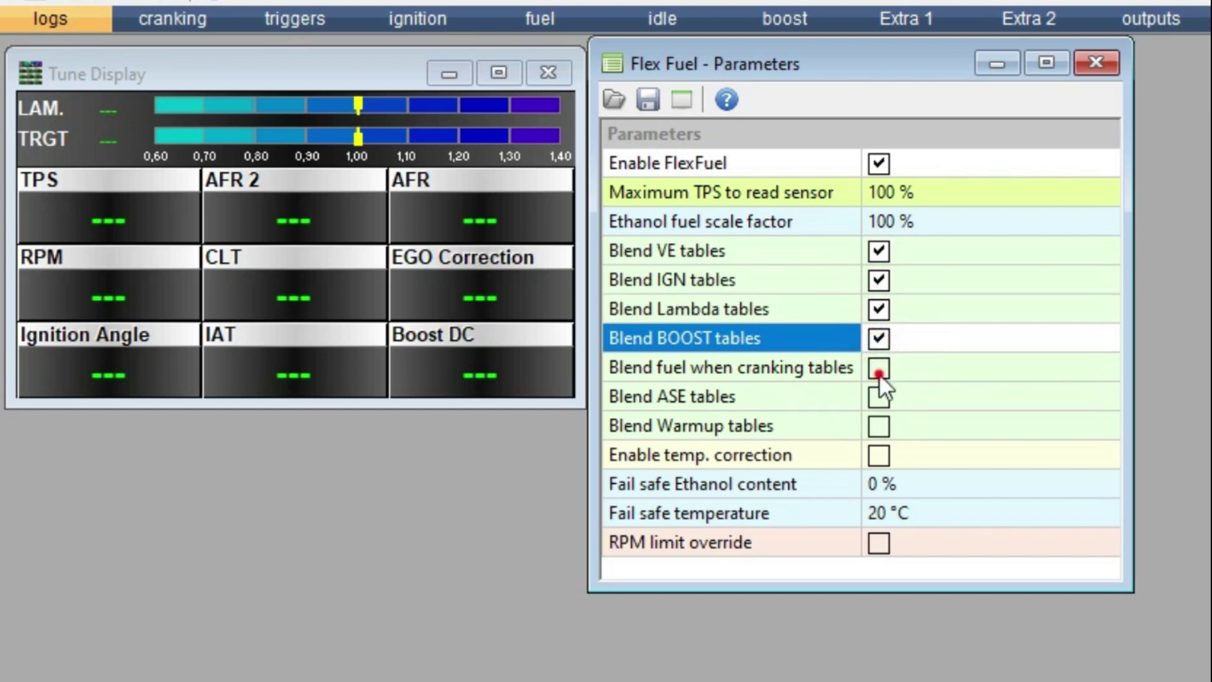
pyautogui.click(879, 374)
pyautogui.click(881, 397)
pyautogui.click(880, 426)
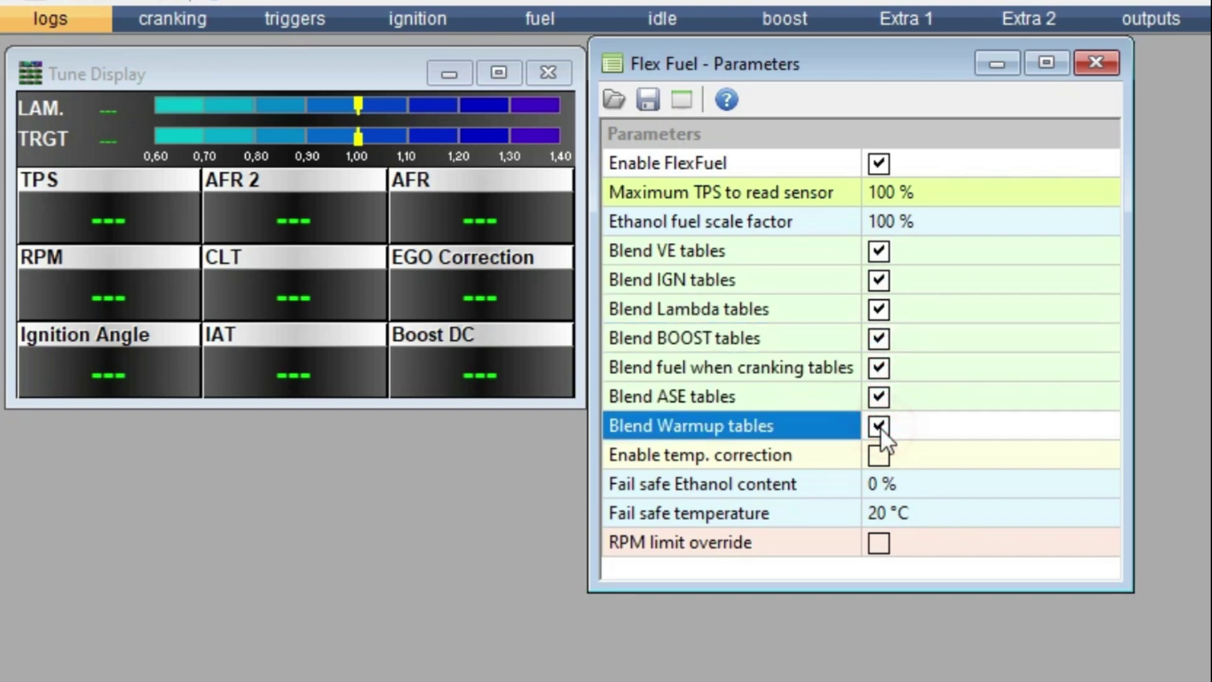
pyautogui.click(885, 459)
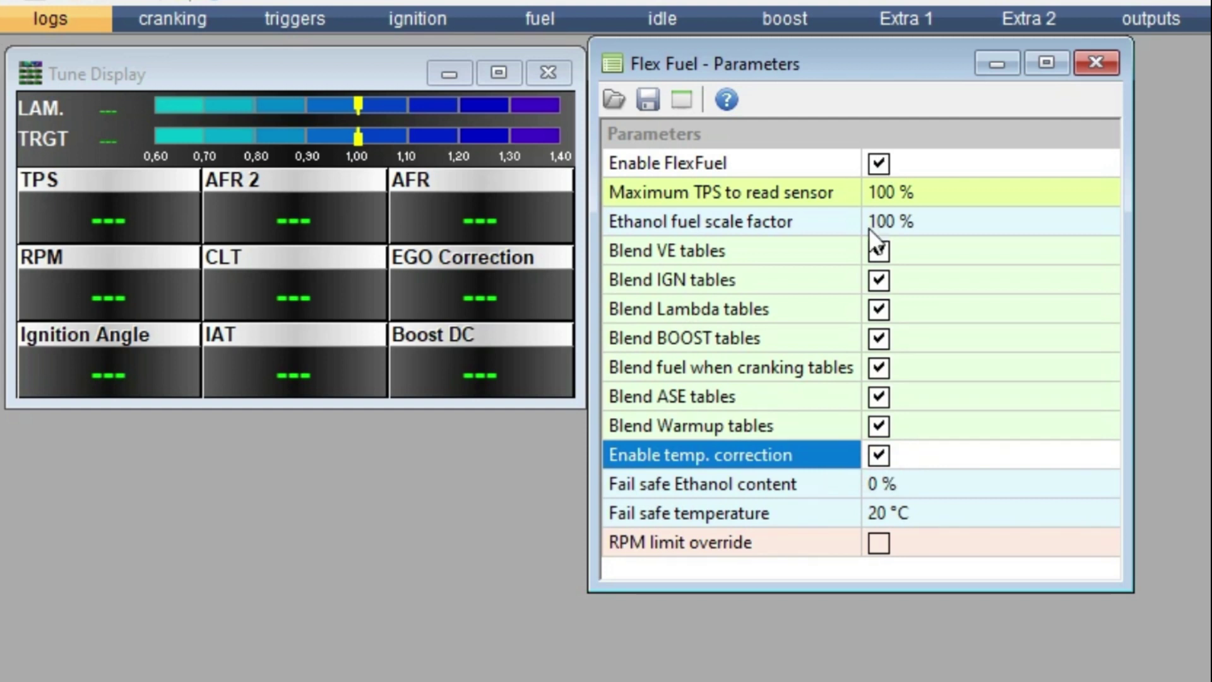
# - Turn off temperature correction and all Flex Fuel table blending except for the VE tables
pyautogui.click(887, 278)
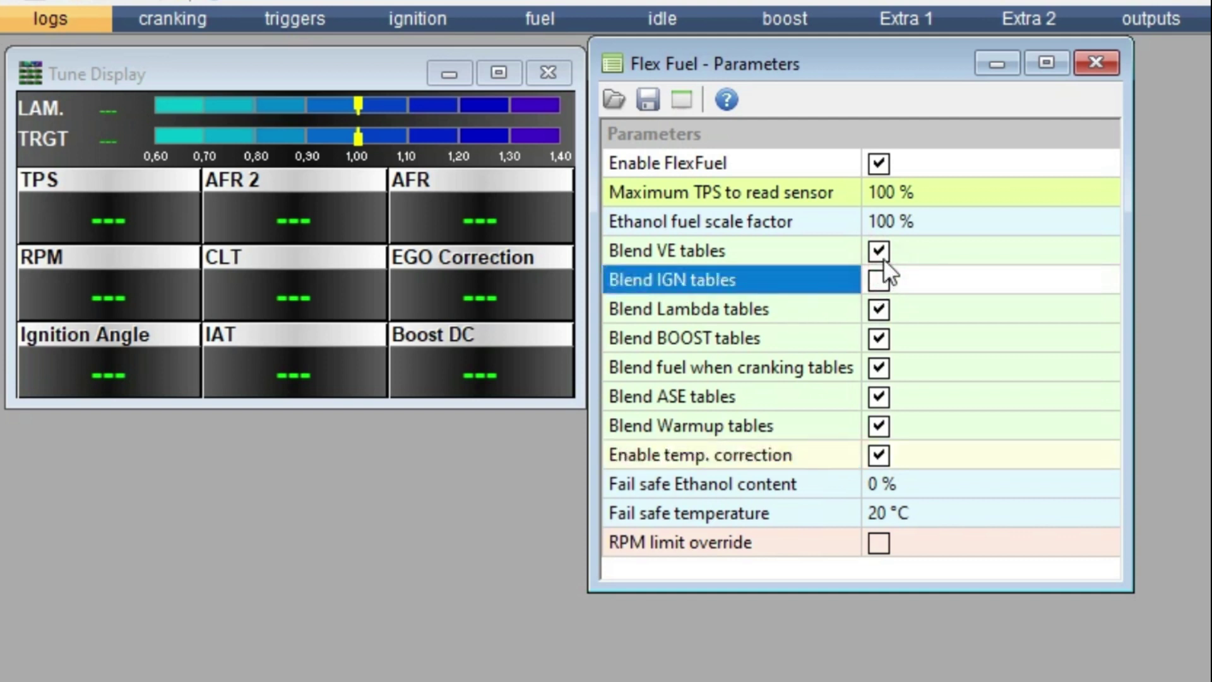
pyautogui.click(882, 311)
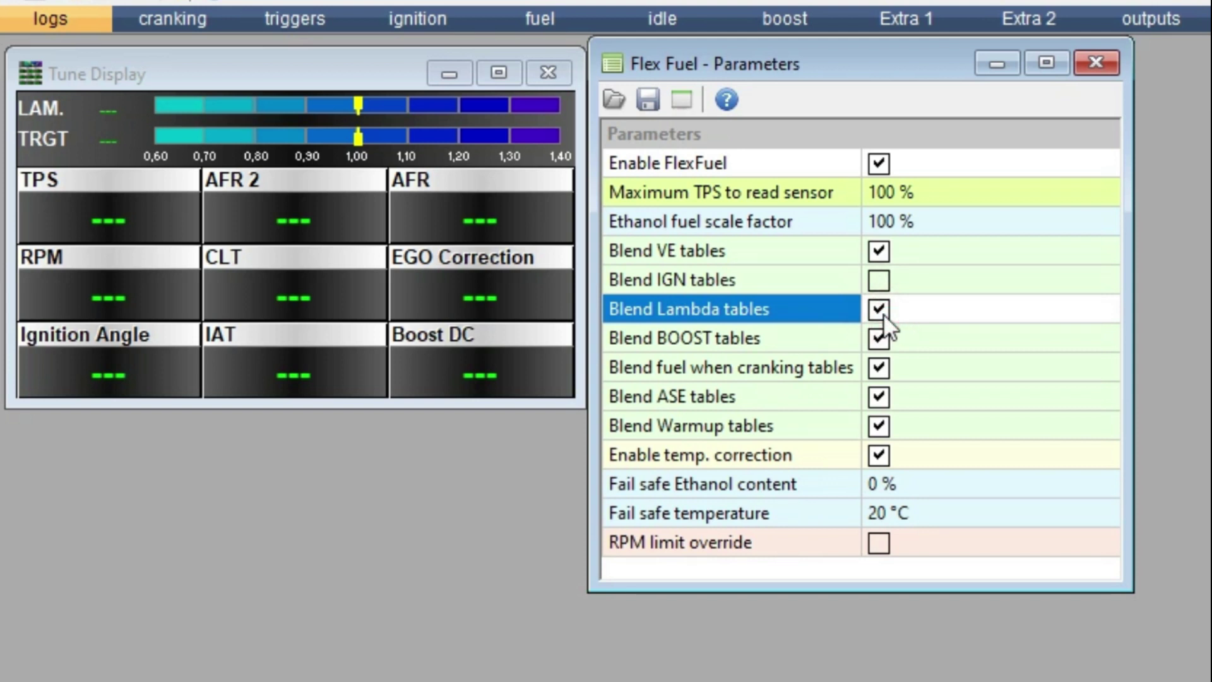
pyautogui.click(879, 339)
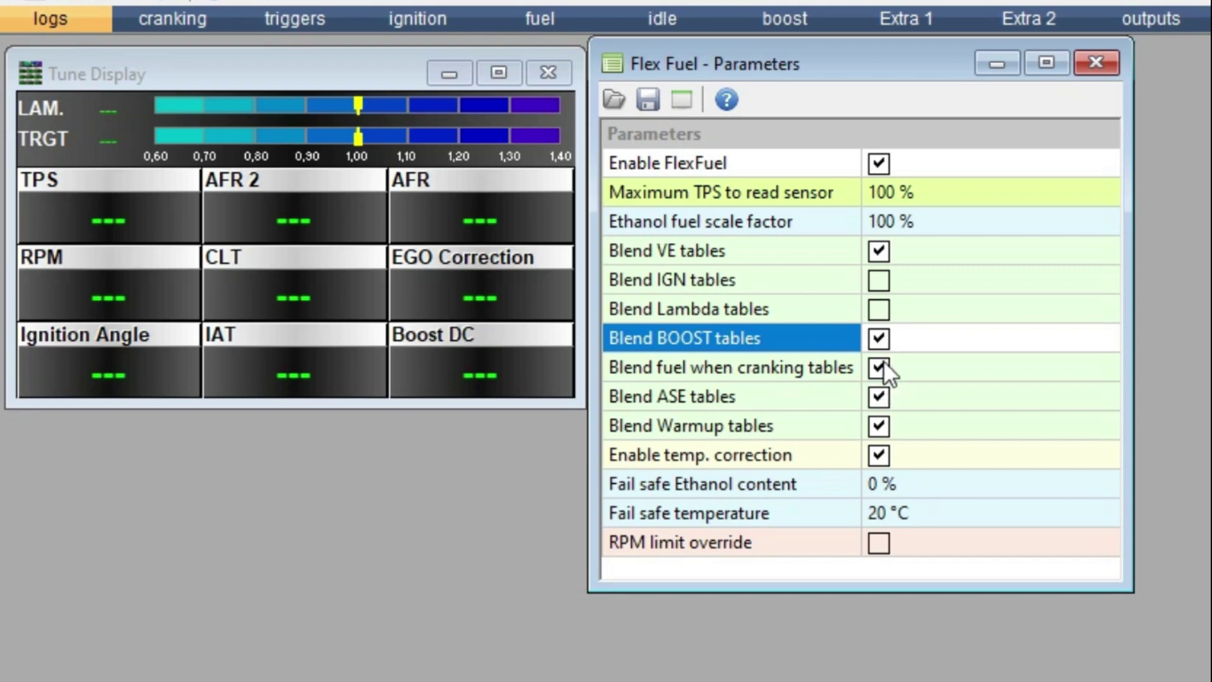
pyautogui.click(882, 367)
pyautogui.click(879, 339)
pyautogui.click(879, 397)
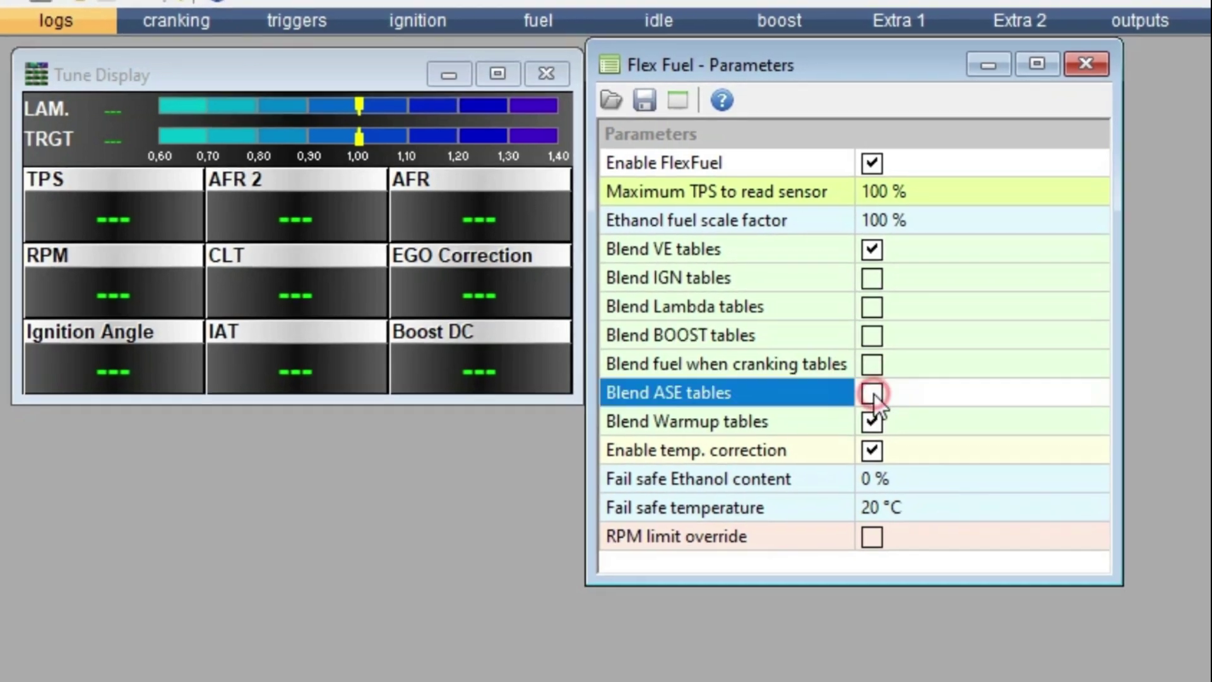
pyautogui.click(879, 427)
pyautogui.click(853, 438)
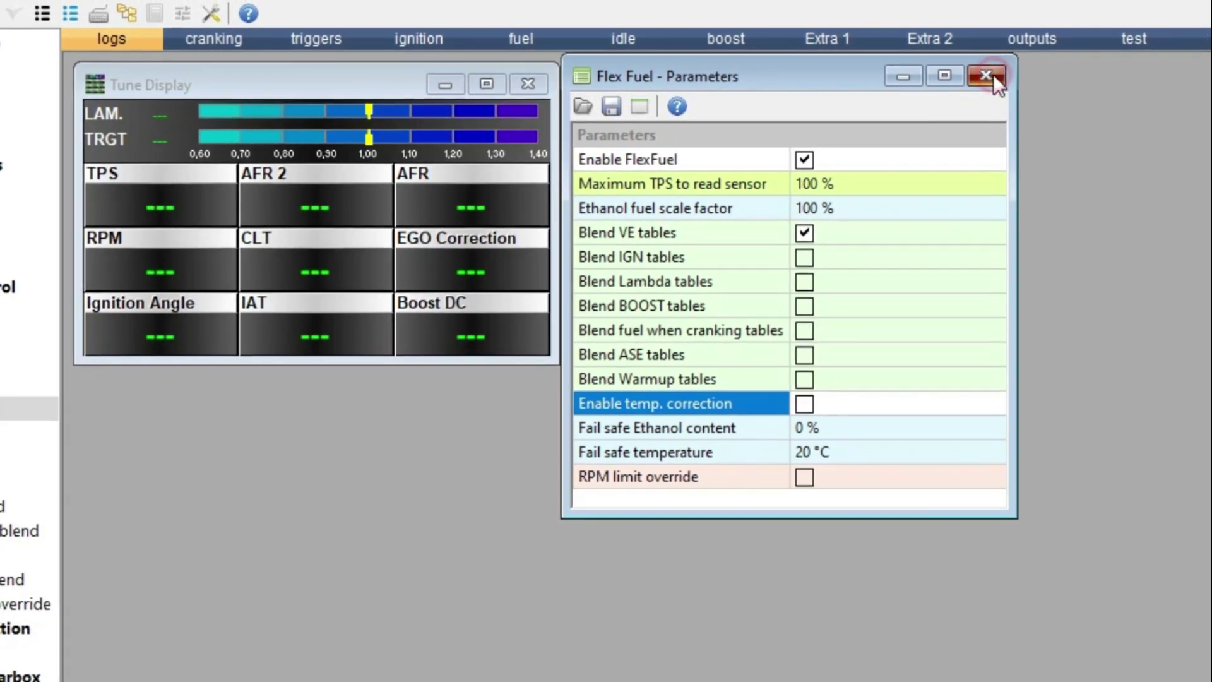
# - Close the Flex Fuel parameters and examine the VE blend curve, then close it and collapse the category
pyautogui.click(1003, 73)
pyautogui.click(28, 425)
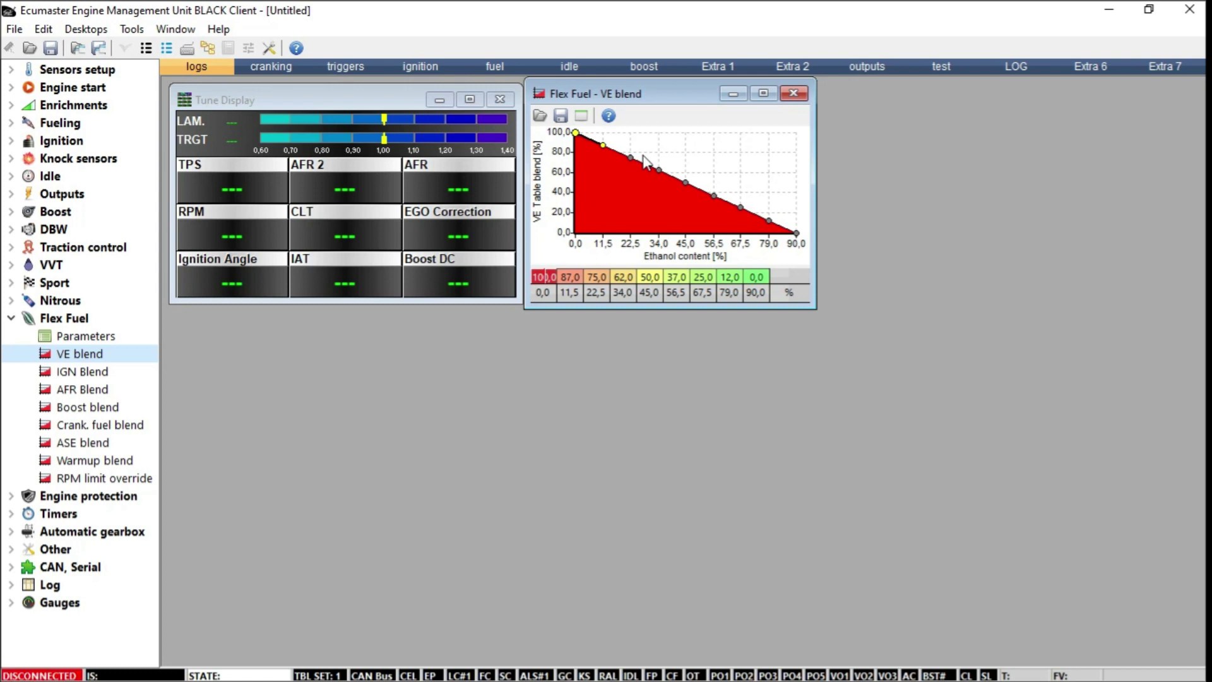
pyautogui.click(794, 94)
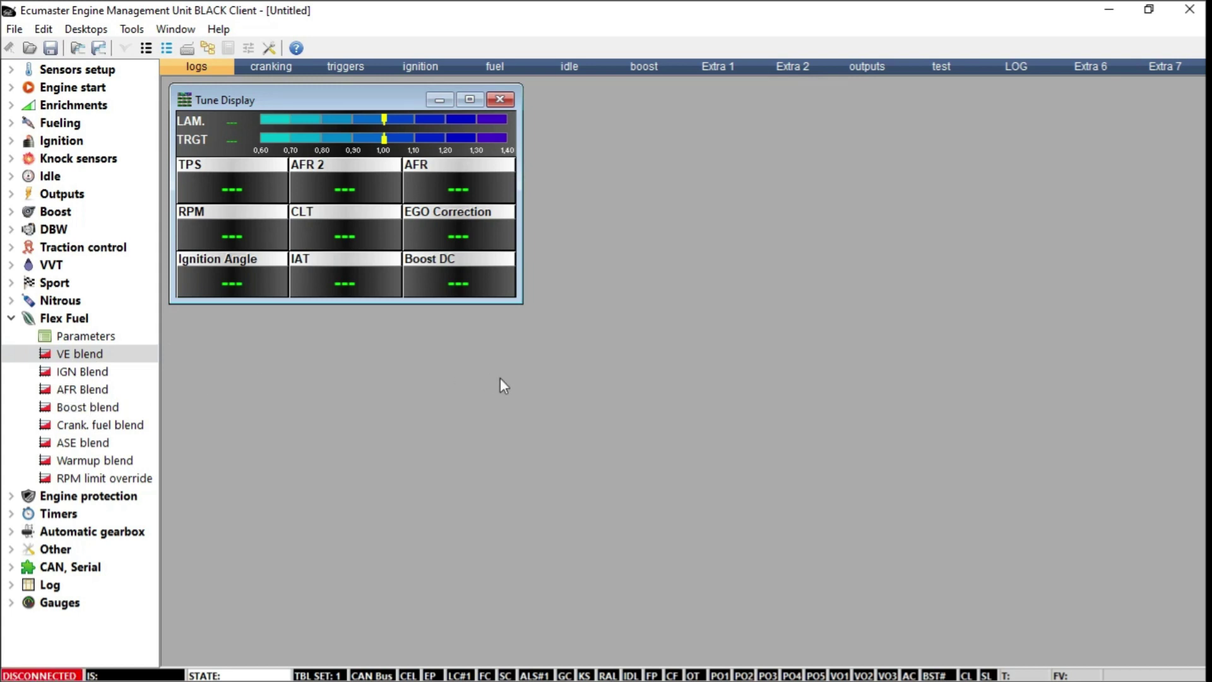
pyautogui.click(7, 319)
pyautogui.click(11, 319)
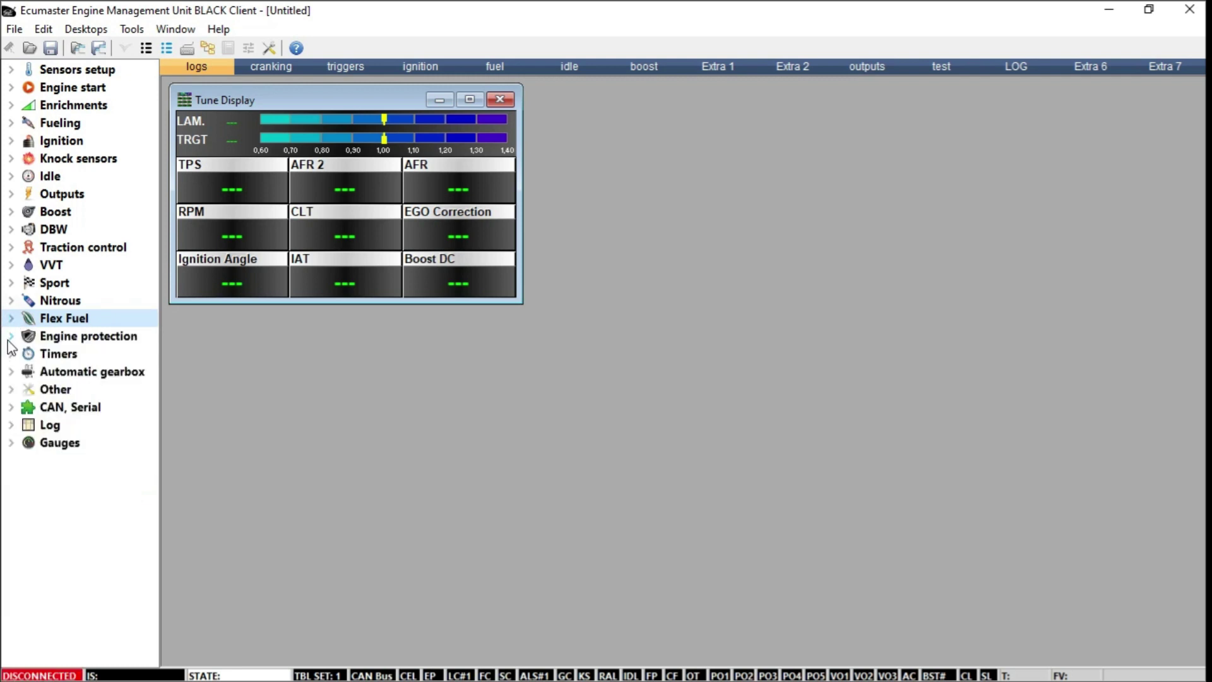
# - Assign the Engine protection check engine light output to Aux 1 (5A, G21) and close its settings
pyautogui.click(10, 337)
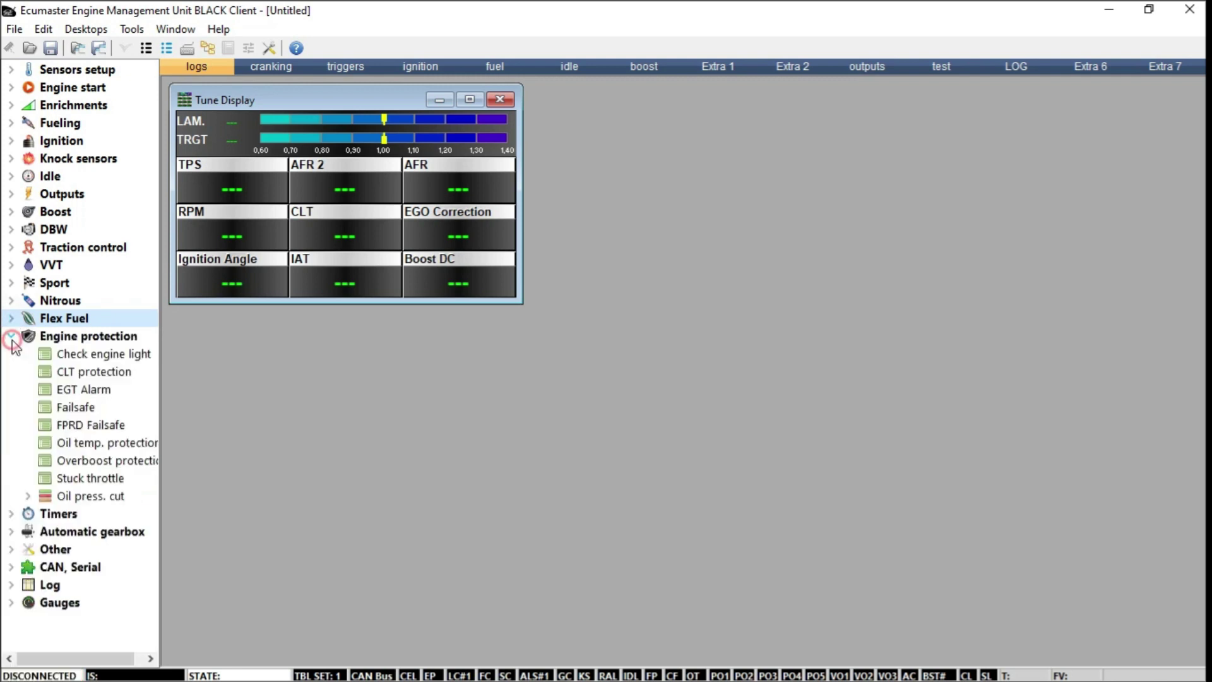
pyautogui.click(99, 357)
pyautogui.click(758, 156)
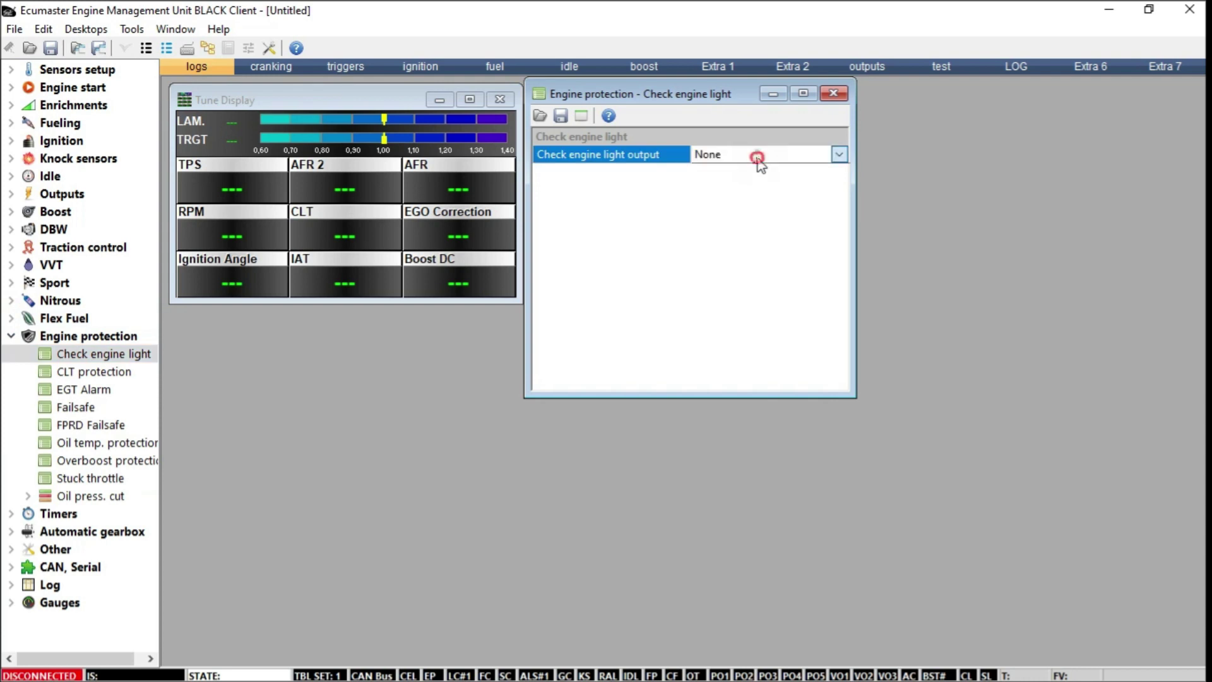
pyautogui.click(751, 183)
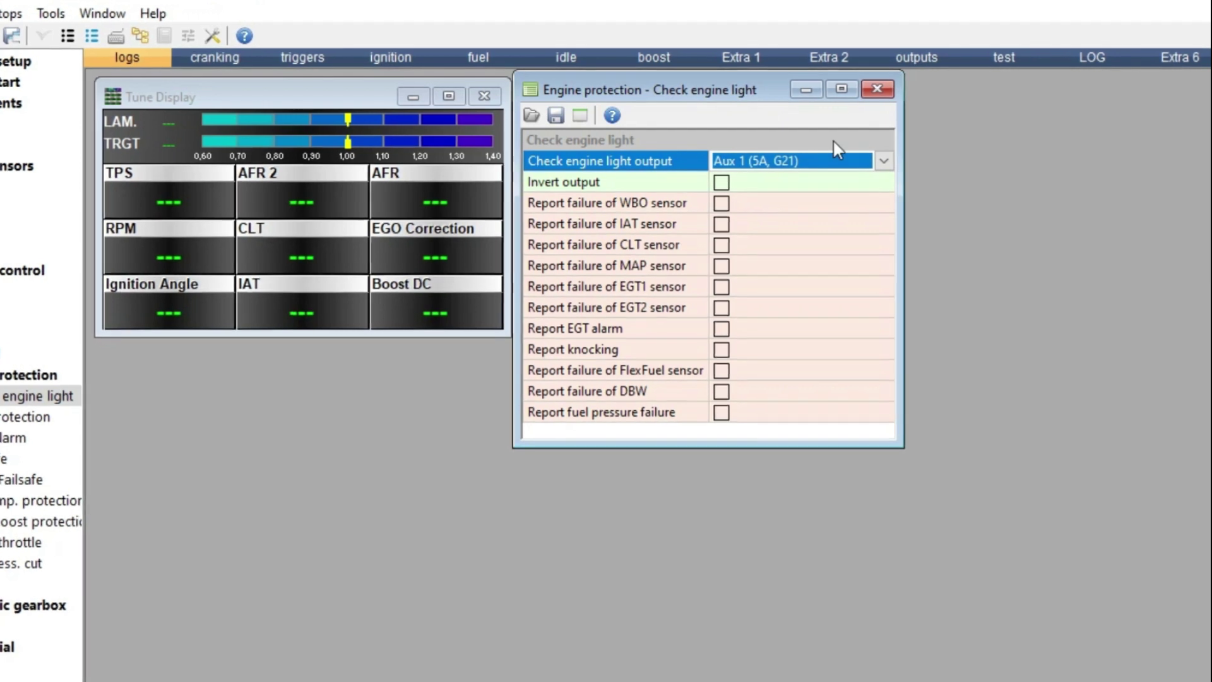
pyautogui.click(888, 93)
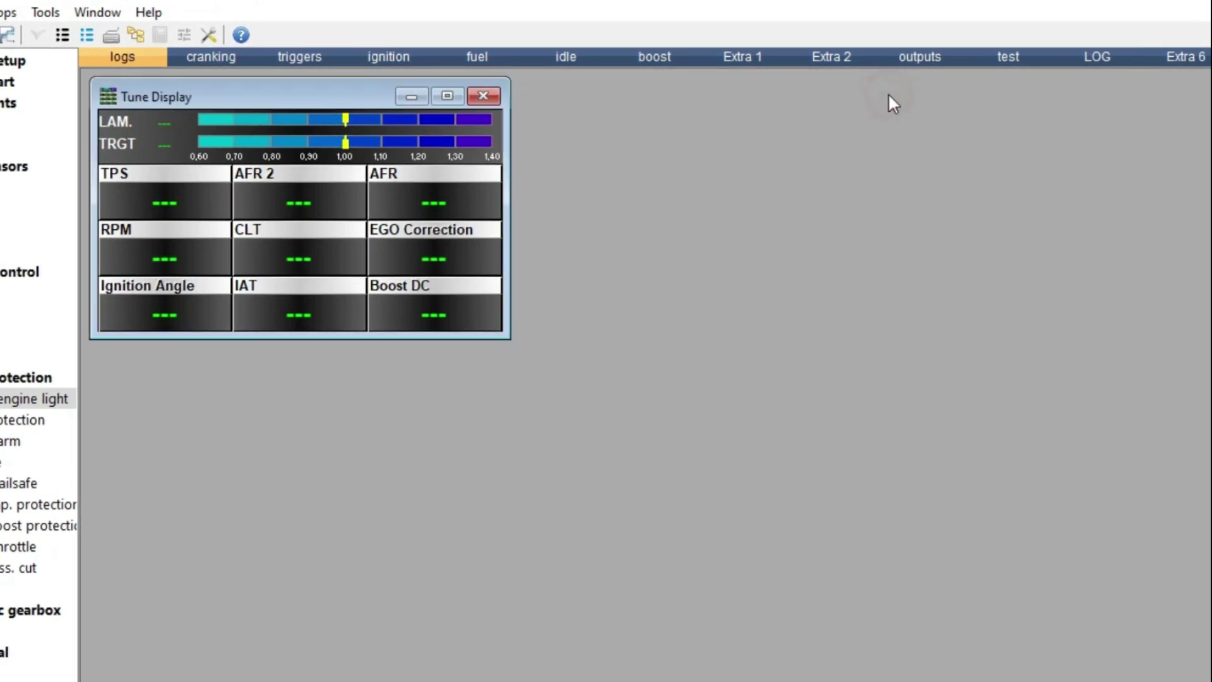
# - Enable the overtemperature rev limit in the CLT protection settings and set its high temperature limit to 110 °C
pyautogui.click(13, 424)
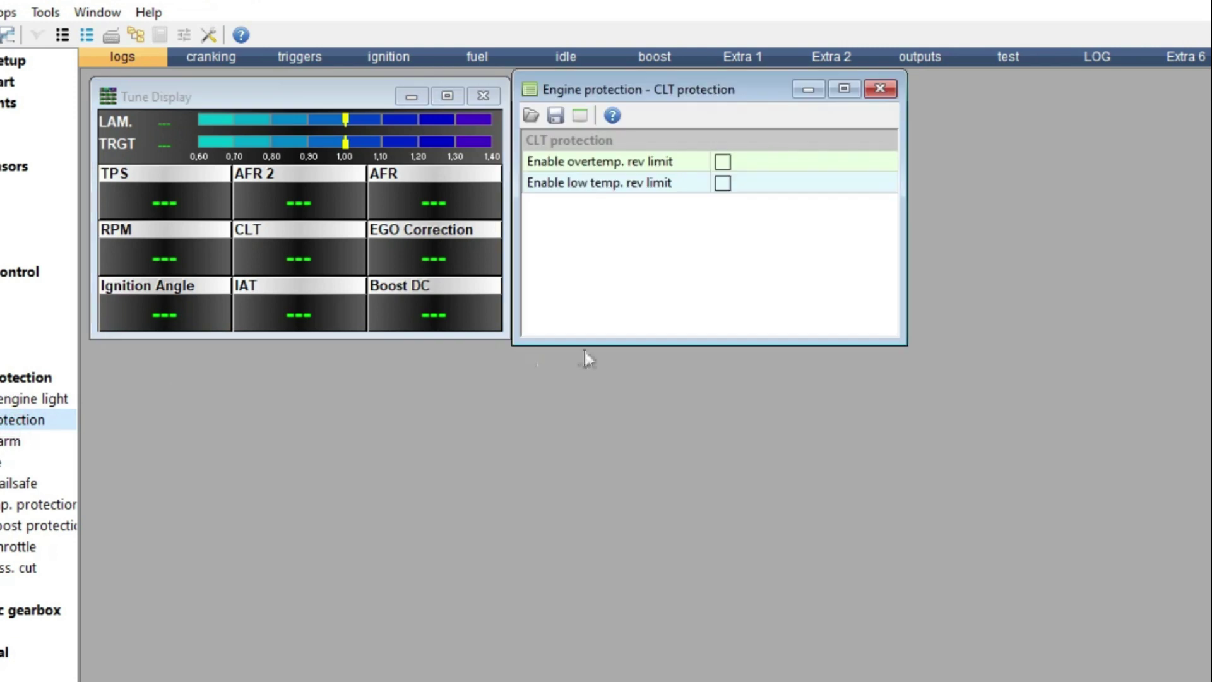
pyautogui.click(723, 163)
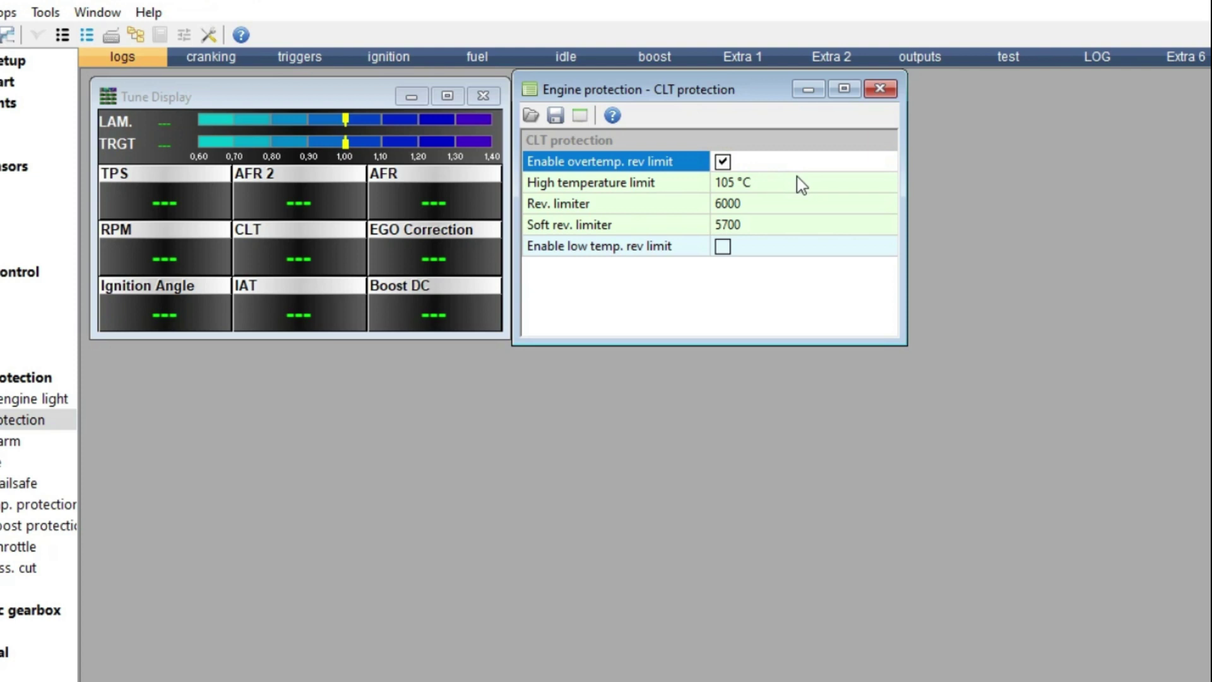
pyautogui.click(760, 182)
pyautogui.click(760, 182)
pyautogui.press('BackSpace')
pyautogui.press('BackSpace')
pyautogui.press('BackSpace')
pyautogui.write('110')
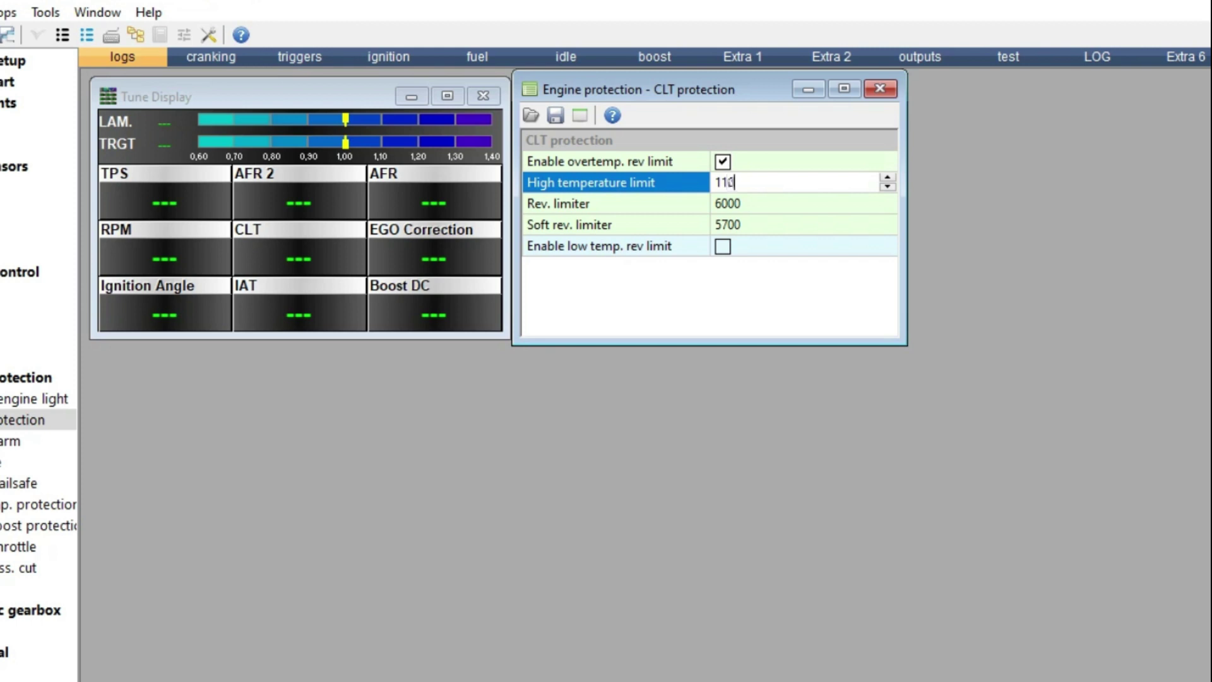
# - Set the overtemperature rev limiter to 4000 and the soft rev limiter to 3700
pyautogui.click(764, 204)
pyautogui.write('4000')
pyautogui.click(753, 224)
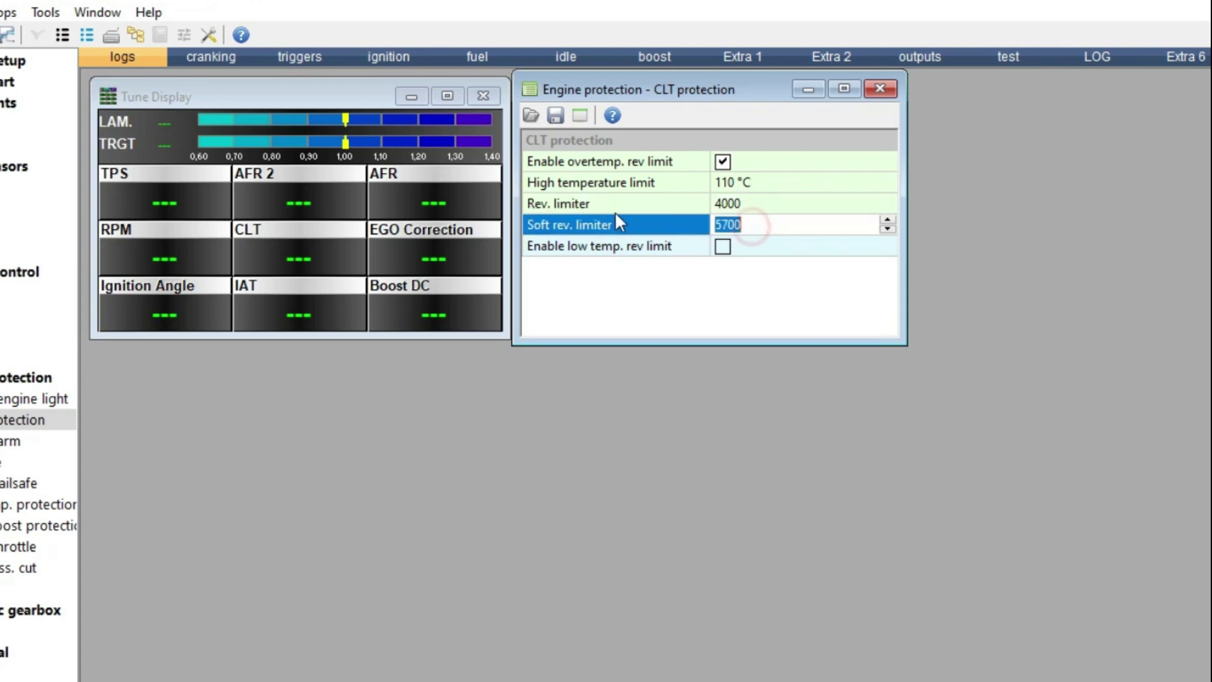
pyautogui.write('3700')
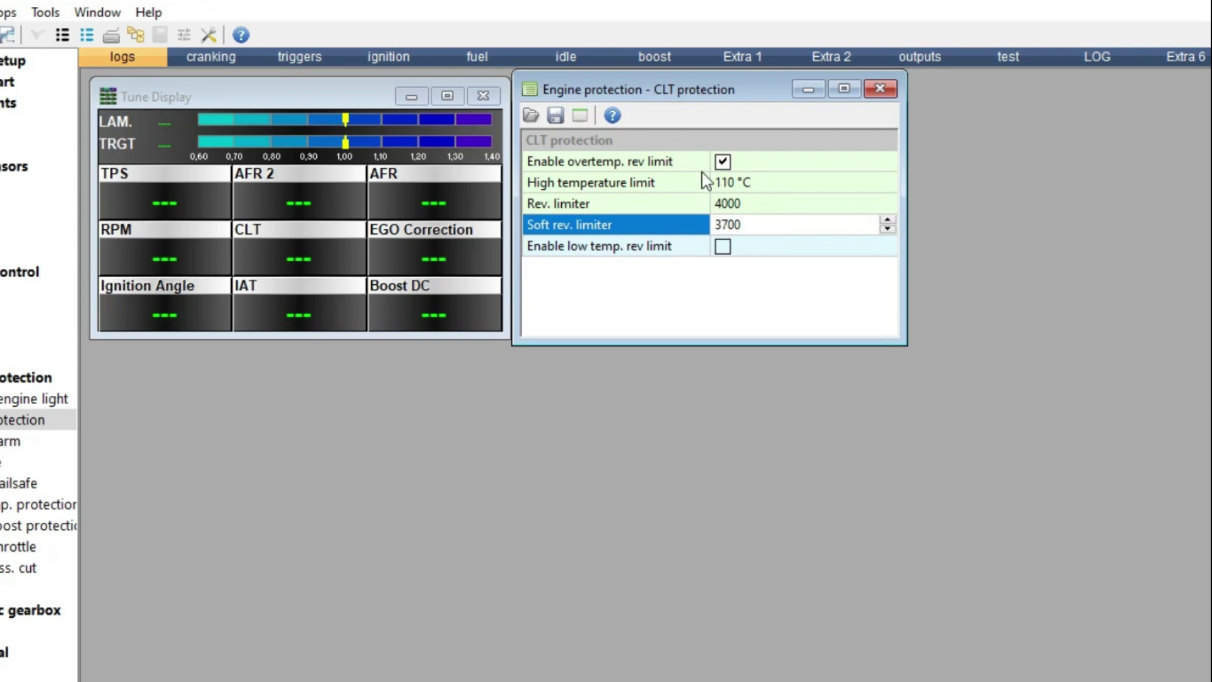
pyautogui.click(755, 200)
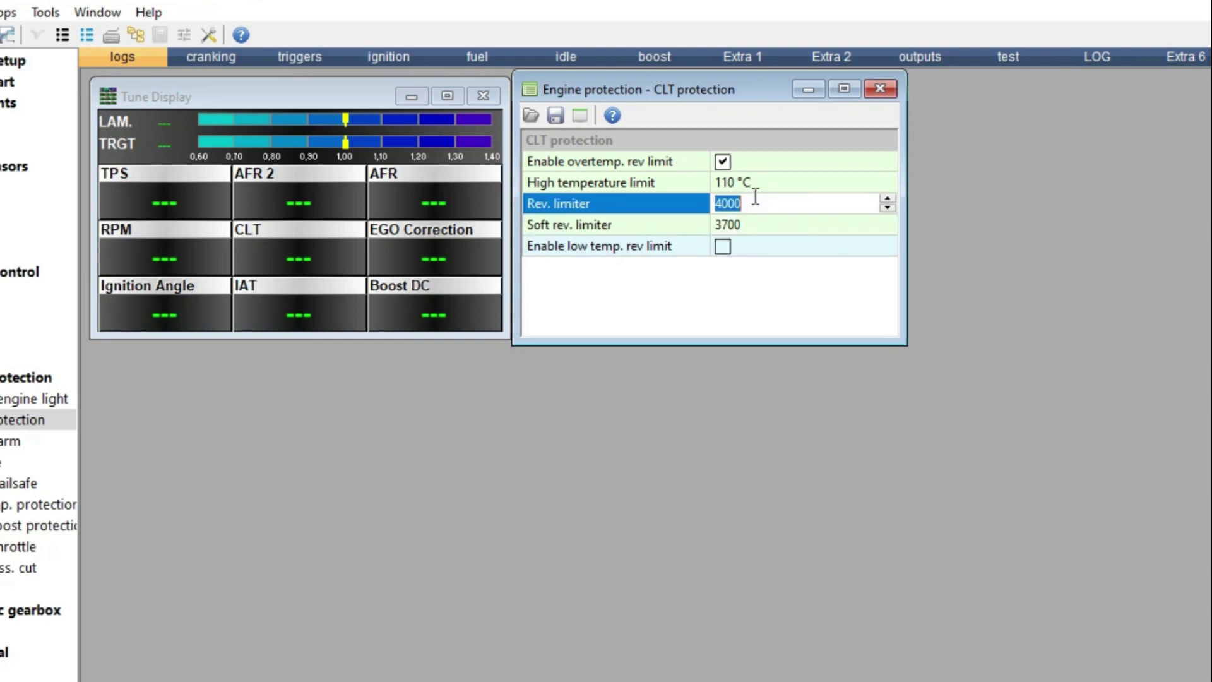
# - Disable the overtemperature rev limit and enable the low temperature rev limit with a limit of 70 °C
pyautogui.click(722, 161)
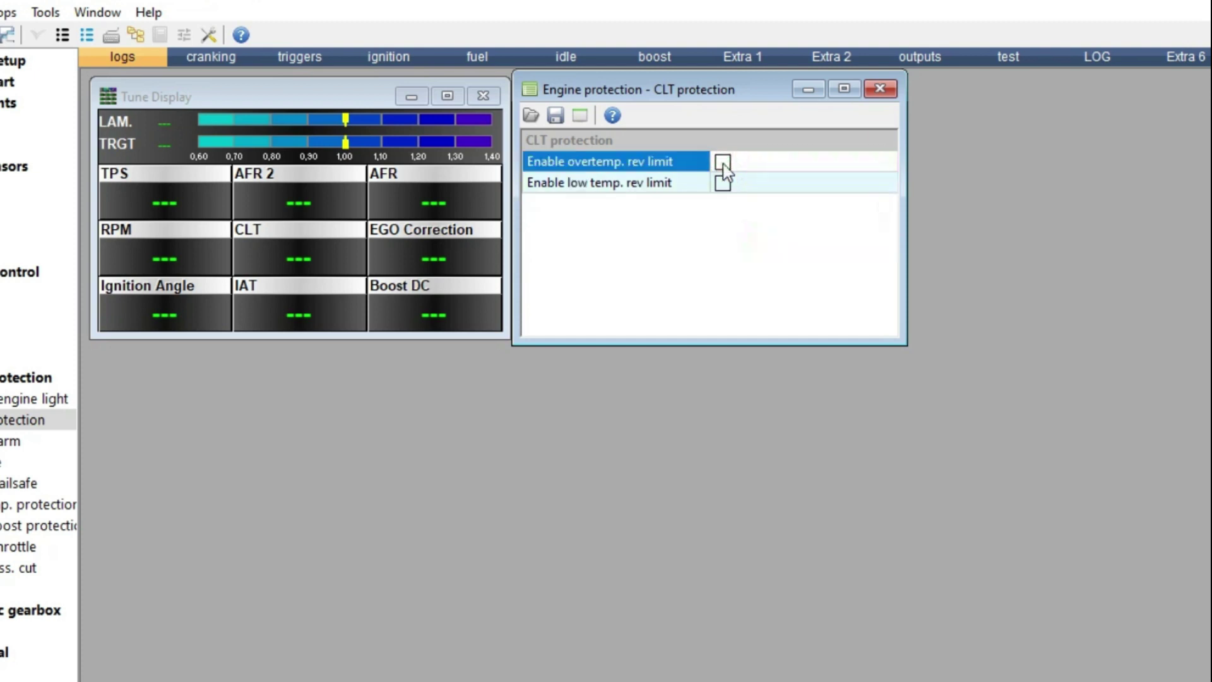
pyautogui.click(722, 183)
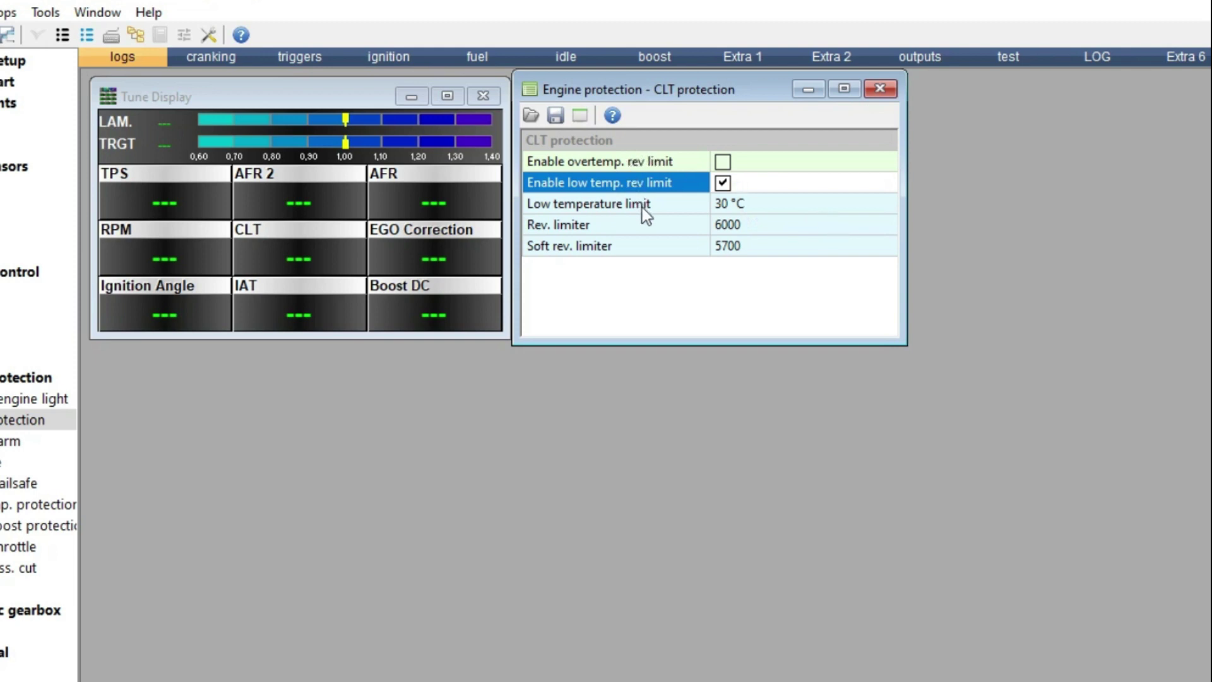
pyautogui.click(731, 205)
pyautogui.write('70')
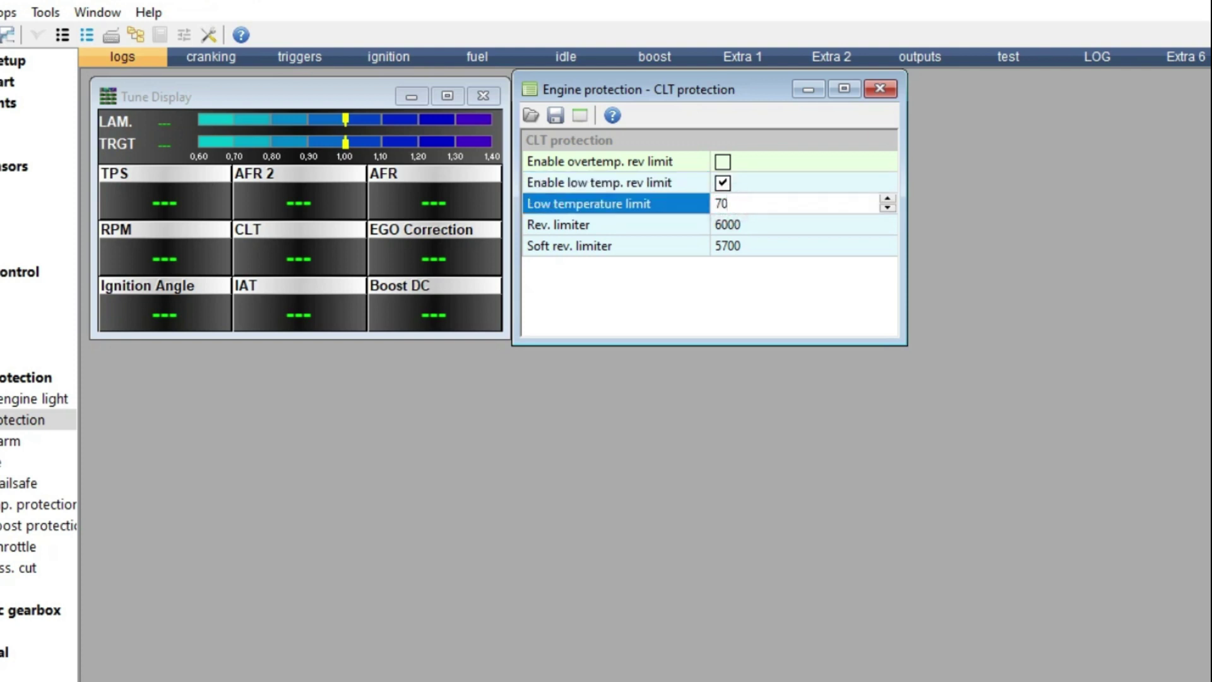
# - Set the low temperature rev limiter to 400 and close the CLT protection settings
pyautogui.click(776, 247)
pyautogui.click(756, 233)
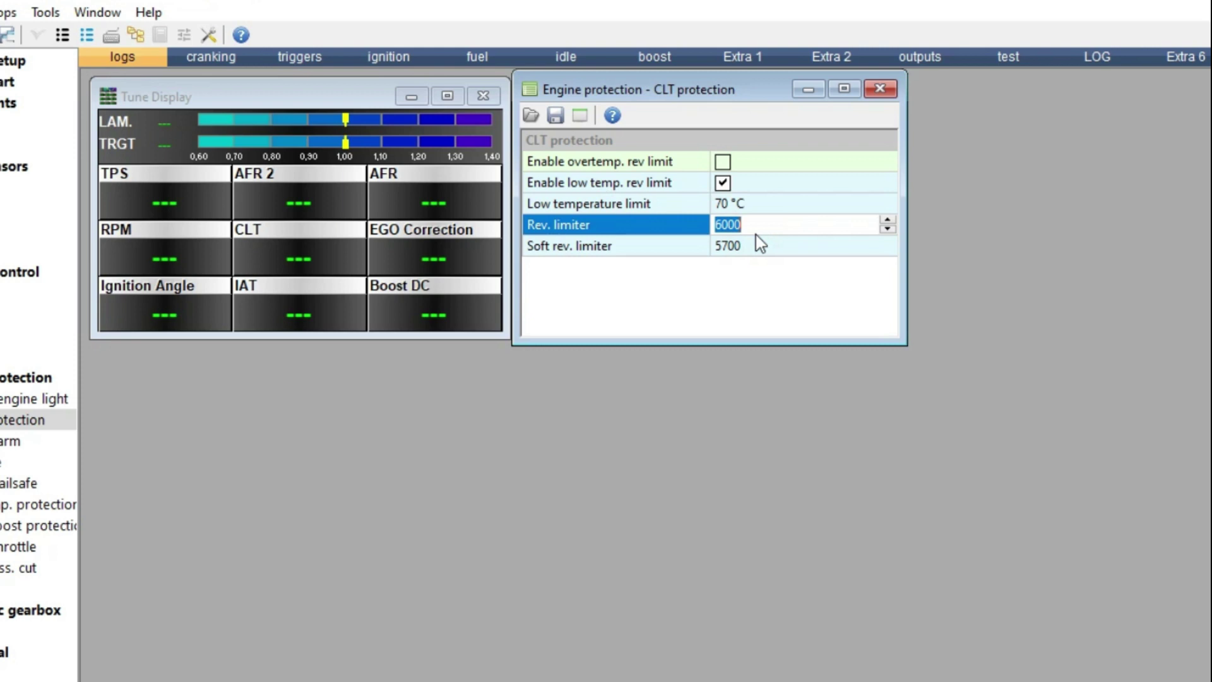
pyautogui.write('400')
pyautogui.click(886, 89)
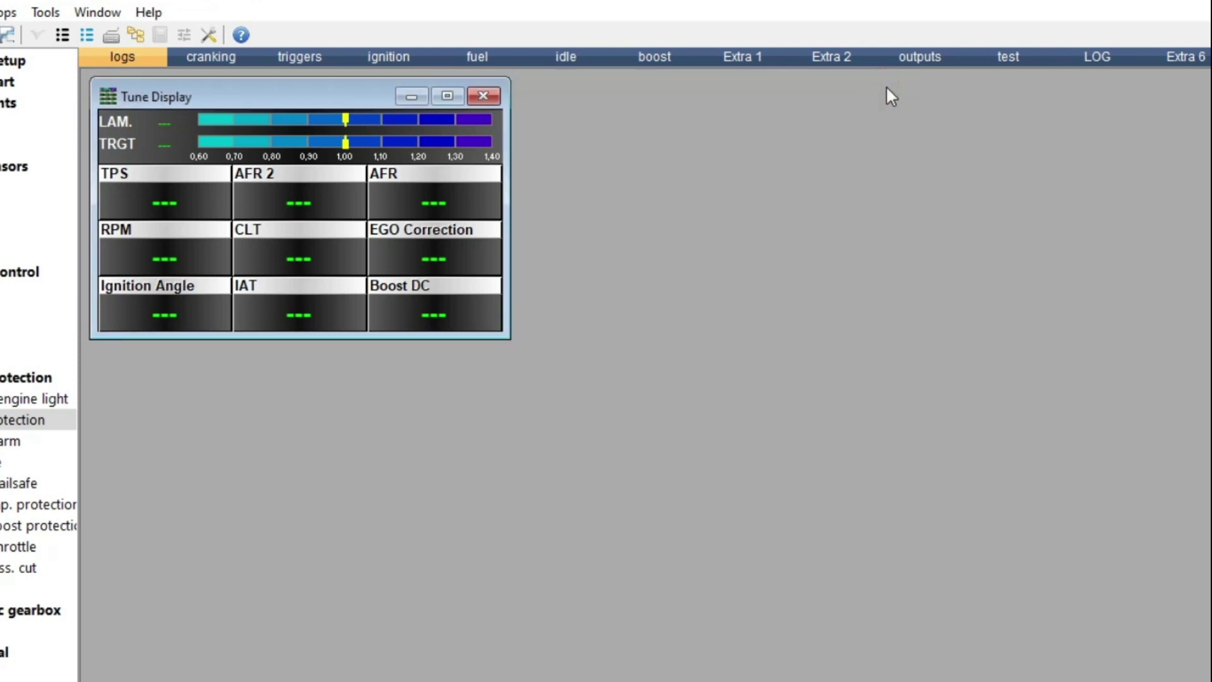
# - Examine the alarm output and alarm type options in the EGT Alarm settings, leaving them as they are, and close the settings
pyautogui.doubleClick(19, 440)
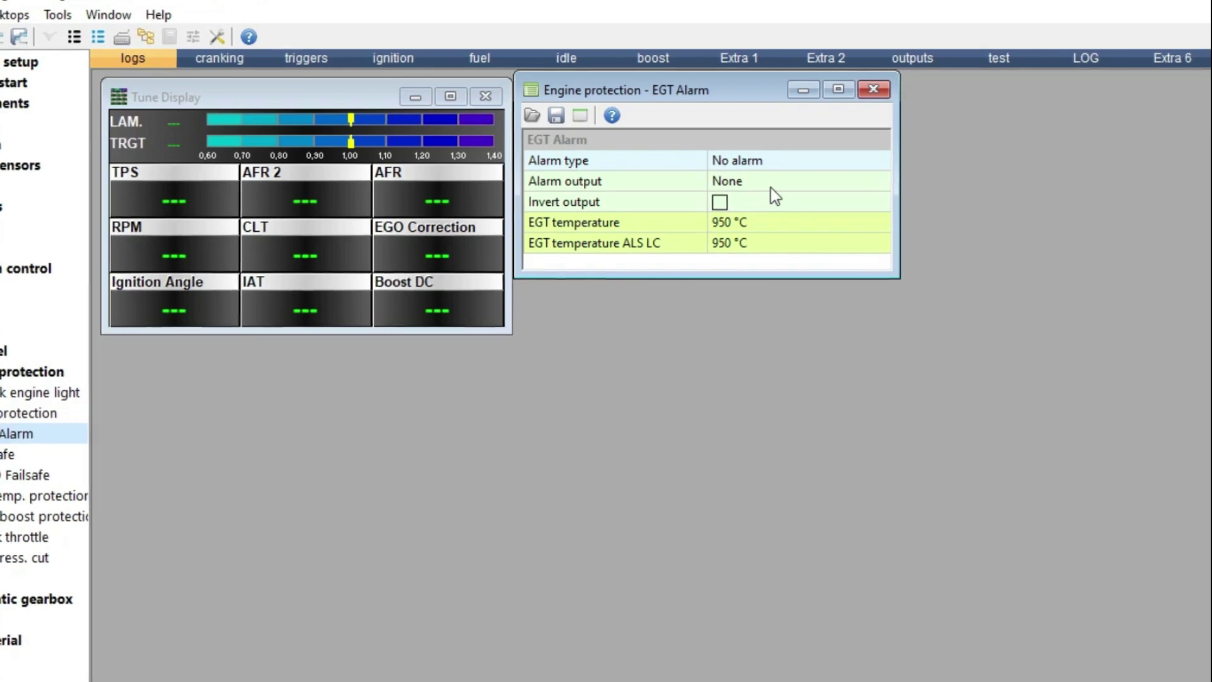
pyautogui.click(786, 180)
pyautogui.click(785, 179)
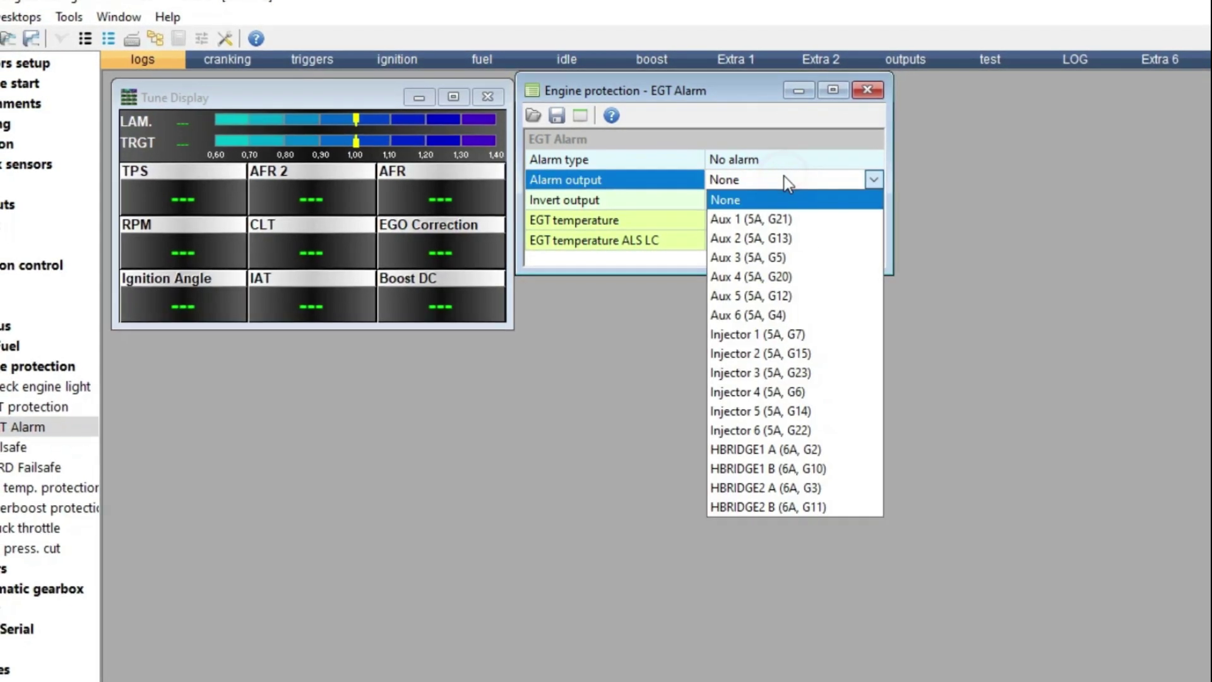
pyautogui.click(781, 175)
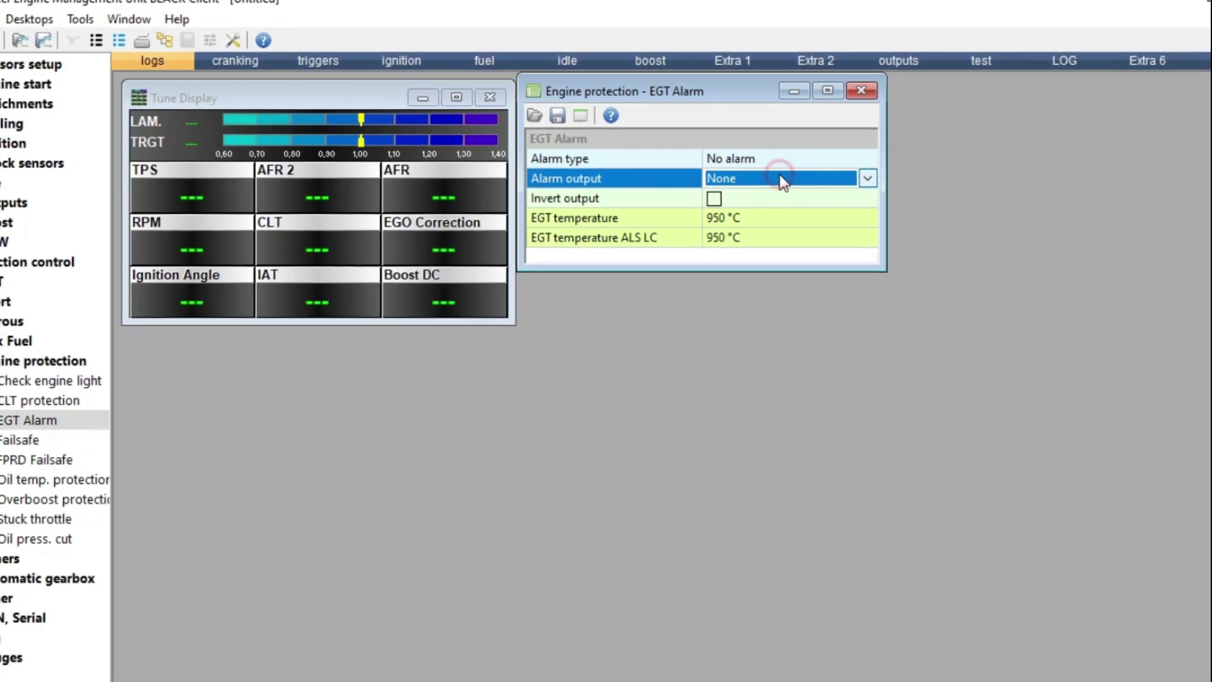
pyautogui.click(798, 157)
pyautogui.click(796, 156)
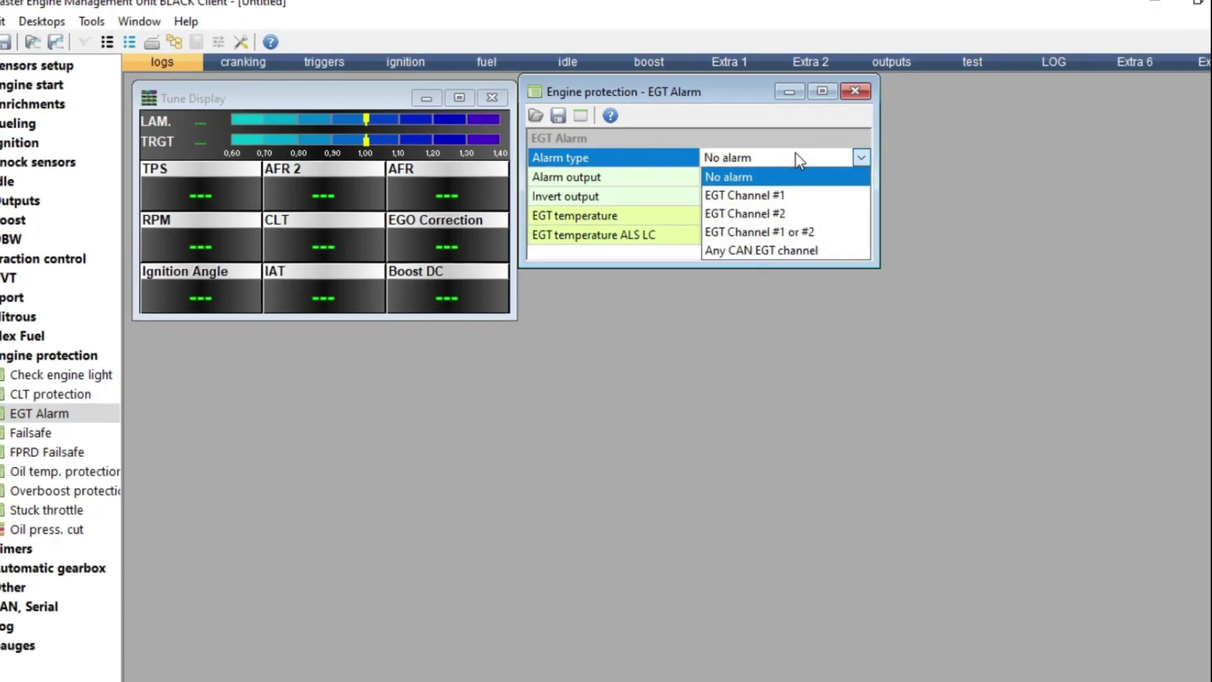
pyautogui.click(792, 156)
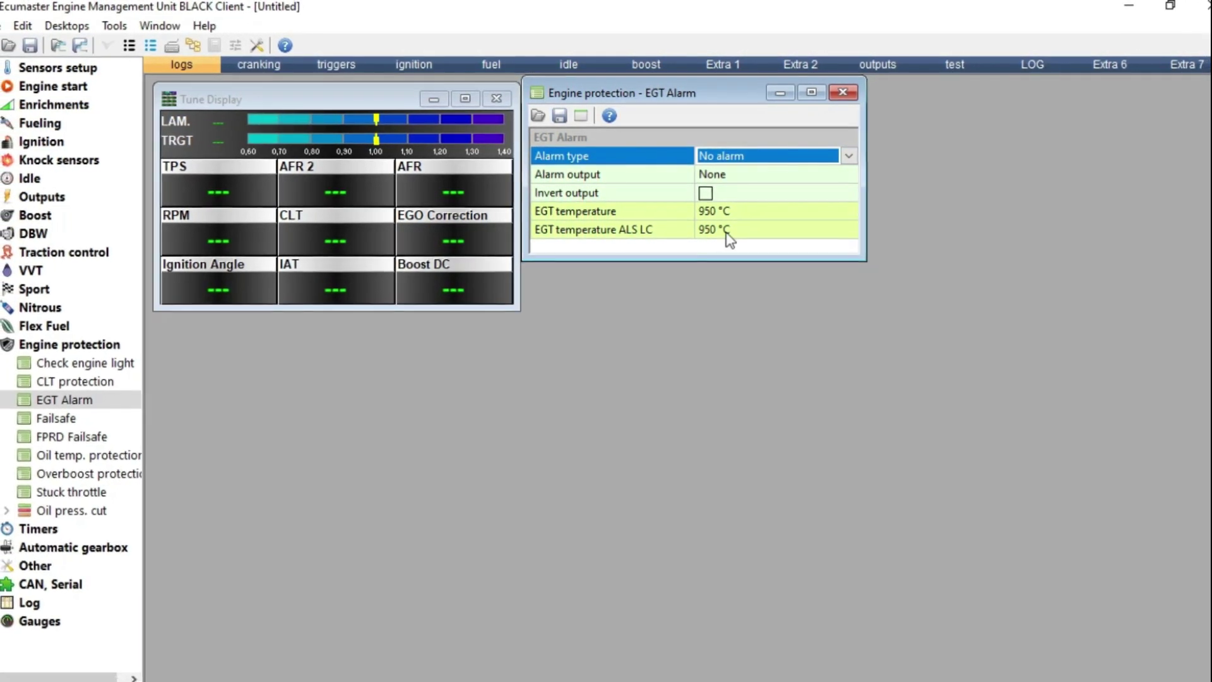
pyautogui.click(840, 93)
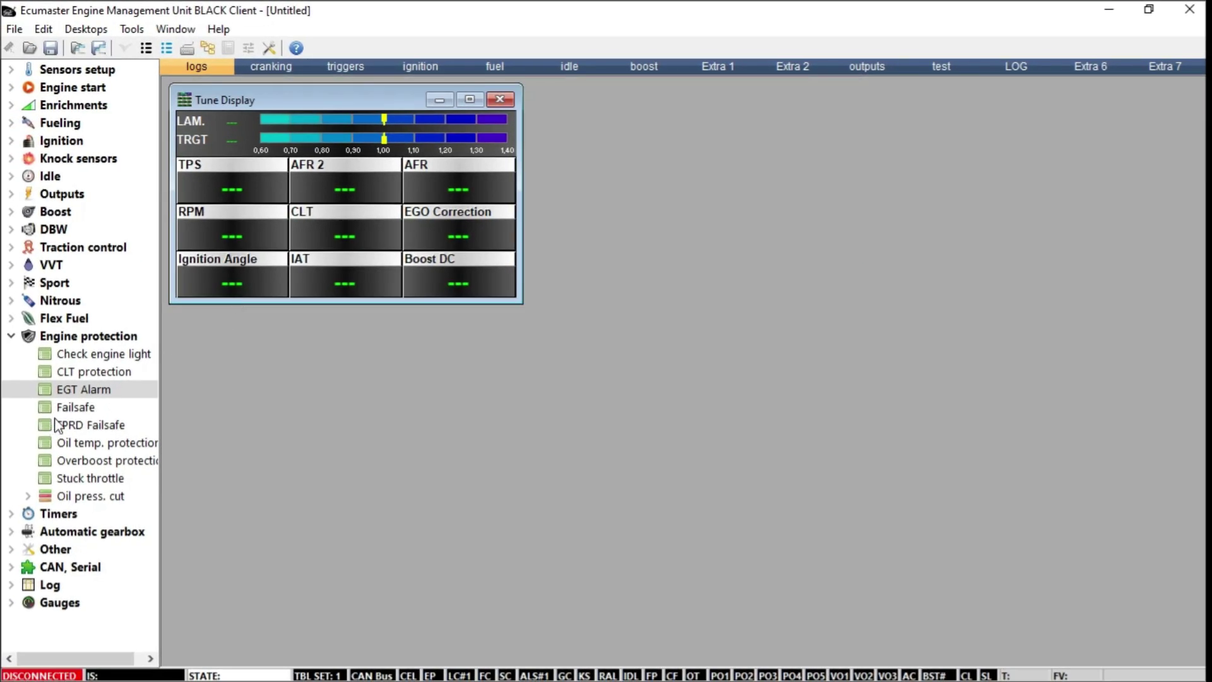
# - Set the CLT failsafe value to 110 °C in the Failsafe settings, check the MAP and IAT values, and close the settings
pyautogui.click(73, 409)
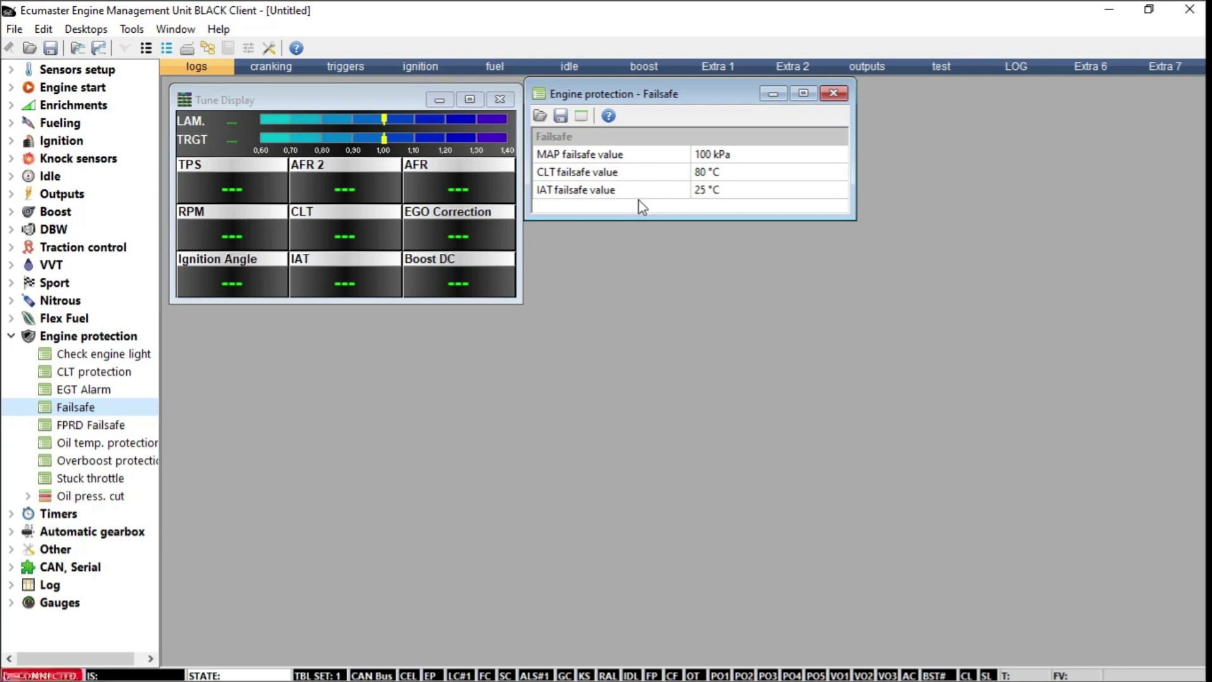
pyautogui.click(711, 173)
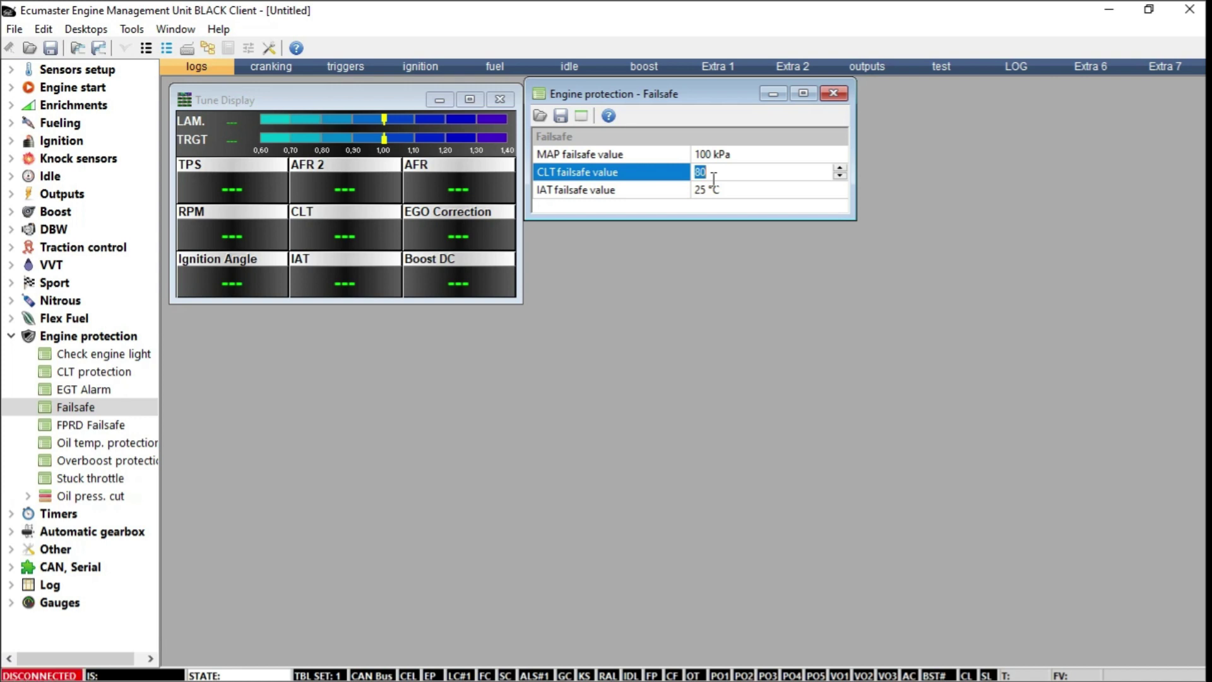
pyautogui.click(721, 172)
pyautogui.press('Return')
pyautogui.write('110')
pyautogui.click(790, 196)
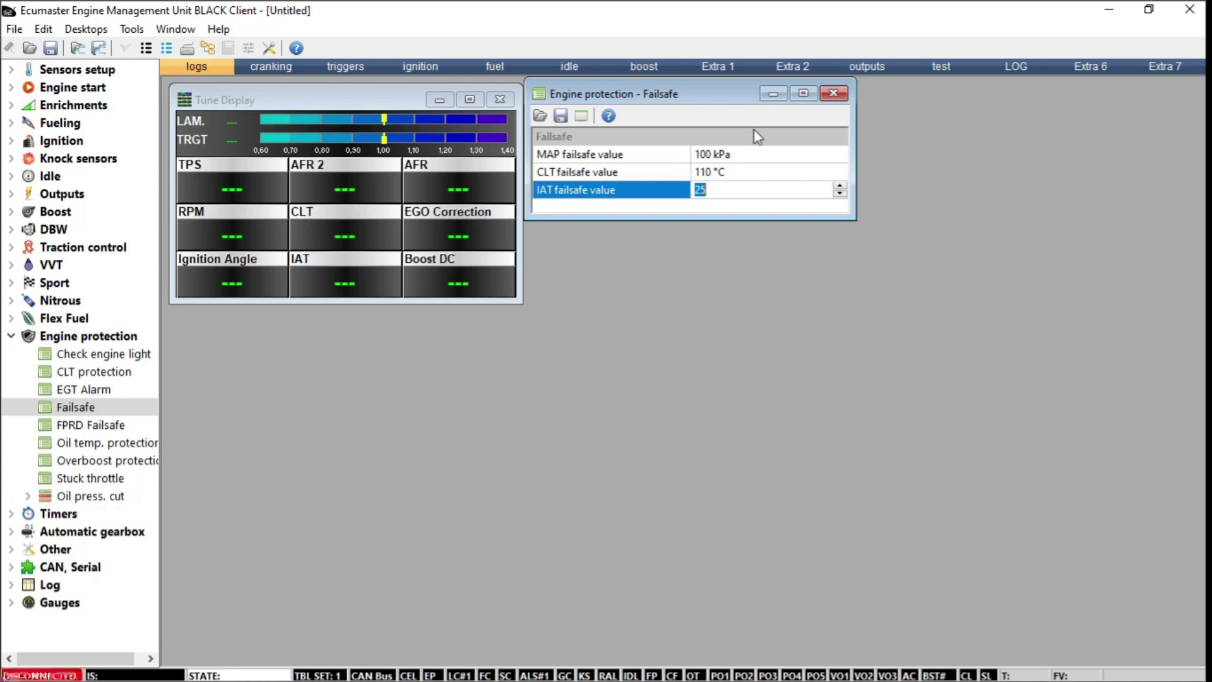
pyautogui.click(710, 153)
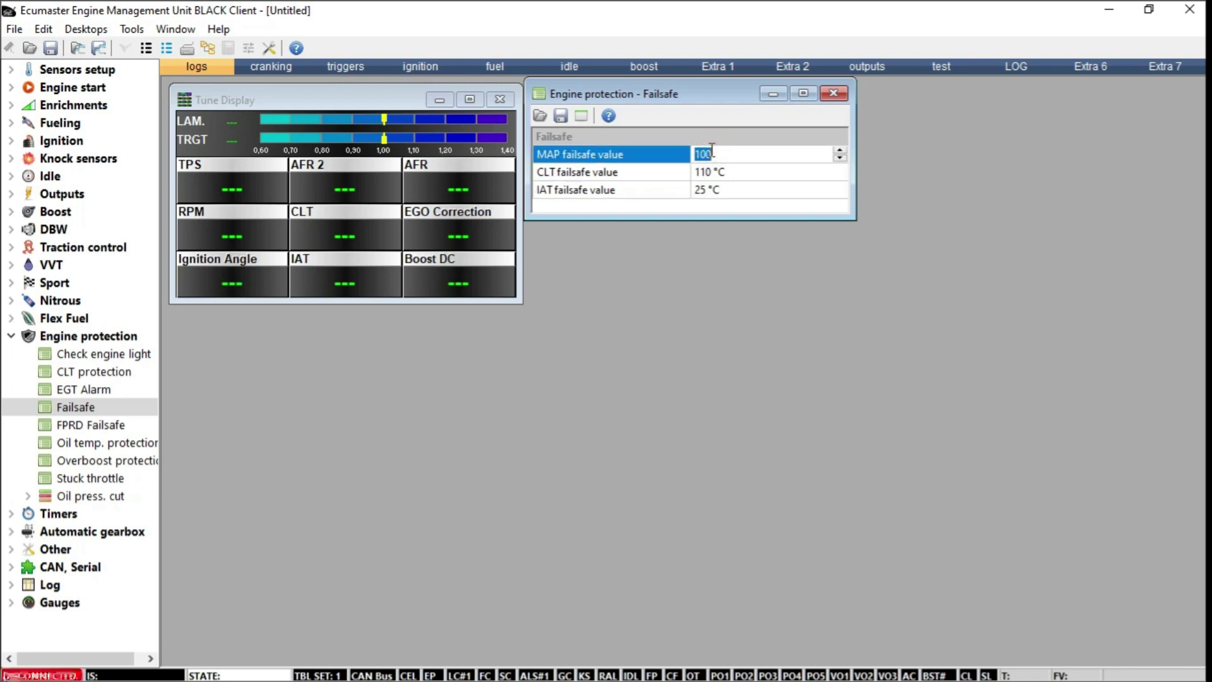
pyautogui.click(711, 190)
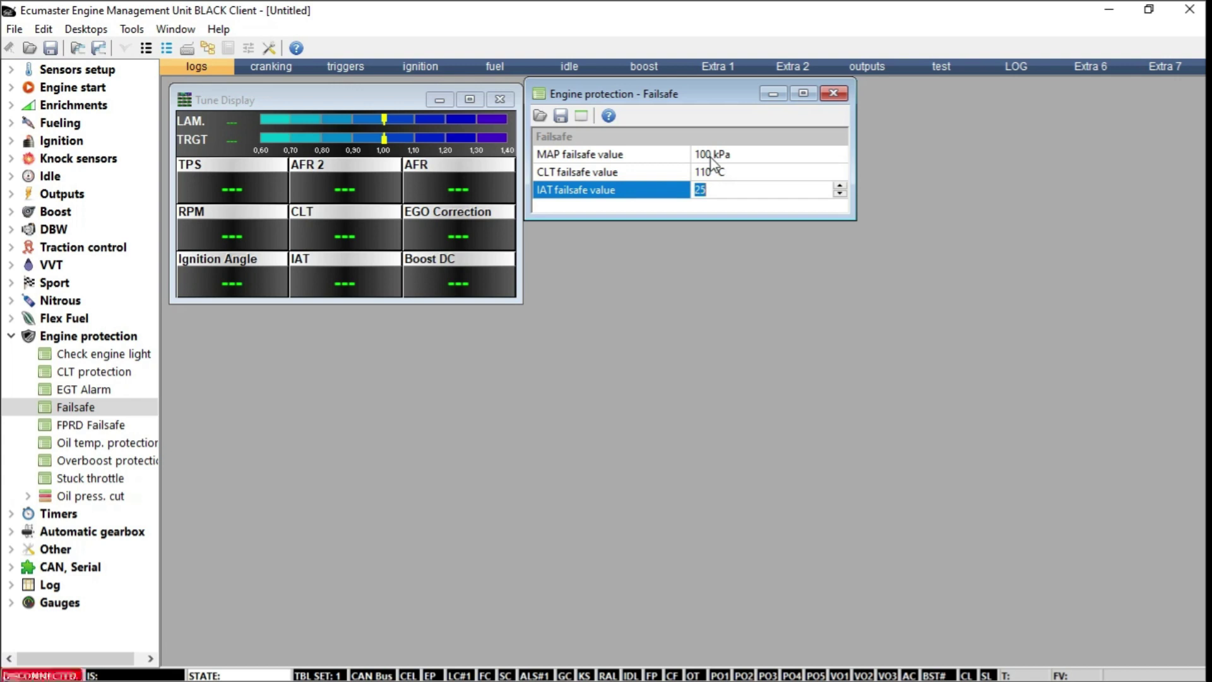
pyautogui.click(833, 94)
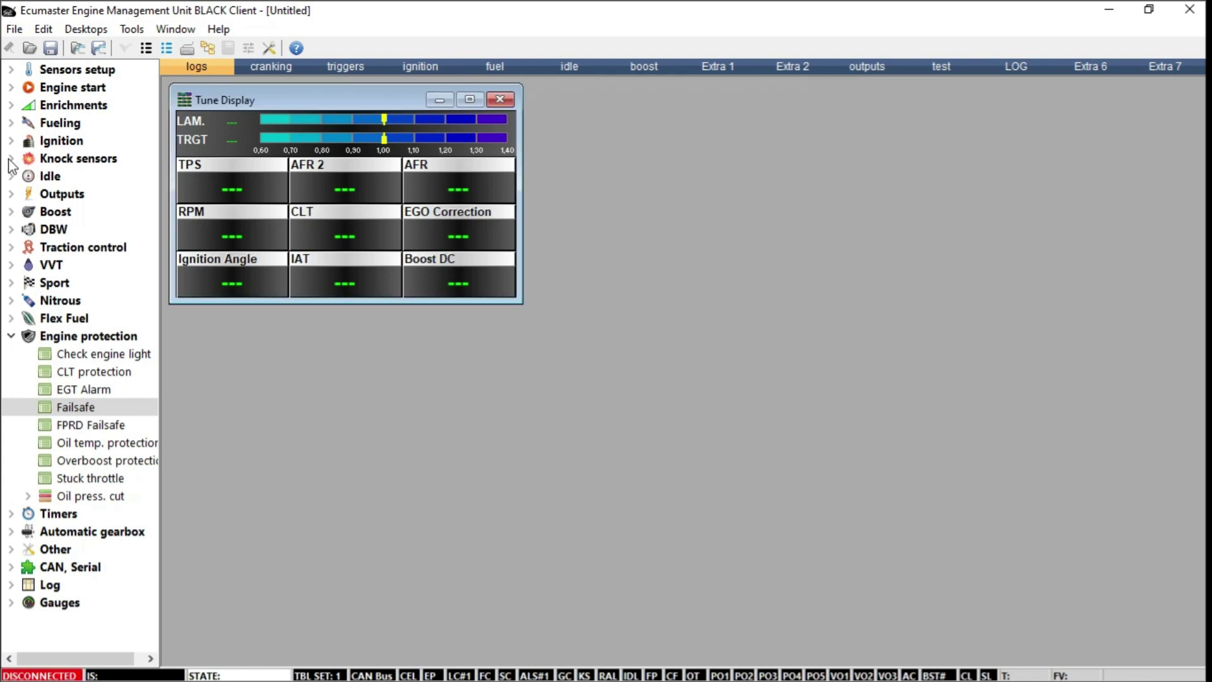
# - Set the fuel cut above pressure to 270 kPa in the Fueling category's Fuel cut settings and close them
pyautogui.click(11, 122)
pyautogui.click(87, 163)
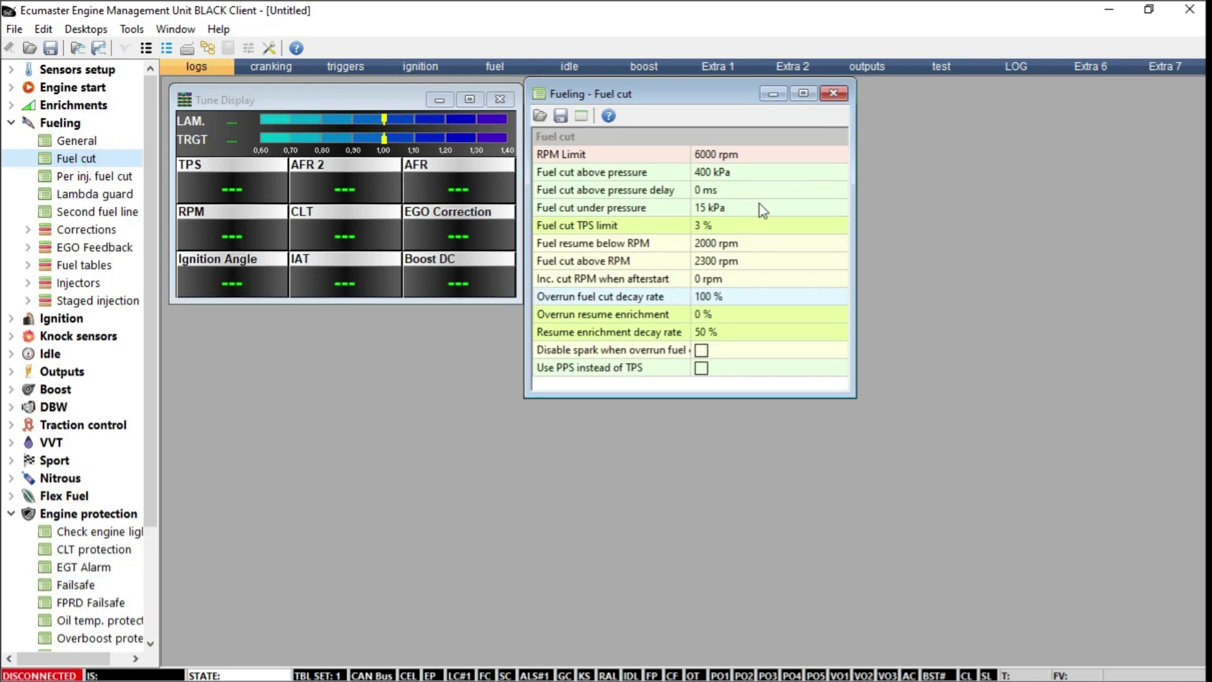
pyautogui.click(746, 209)
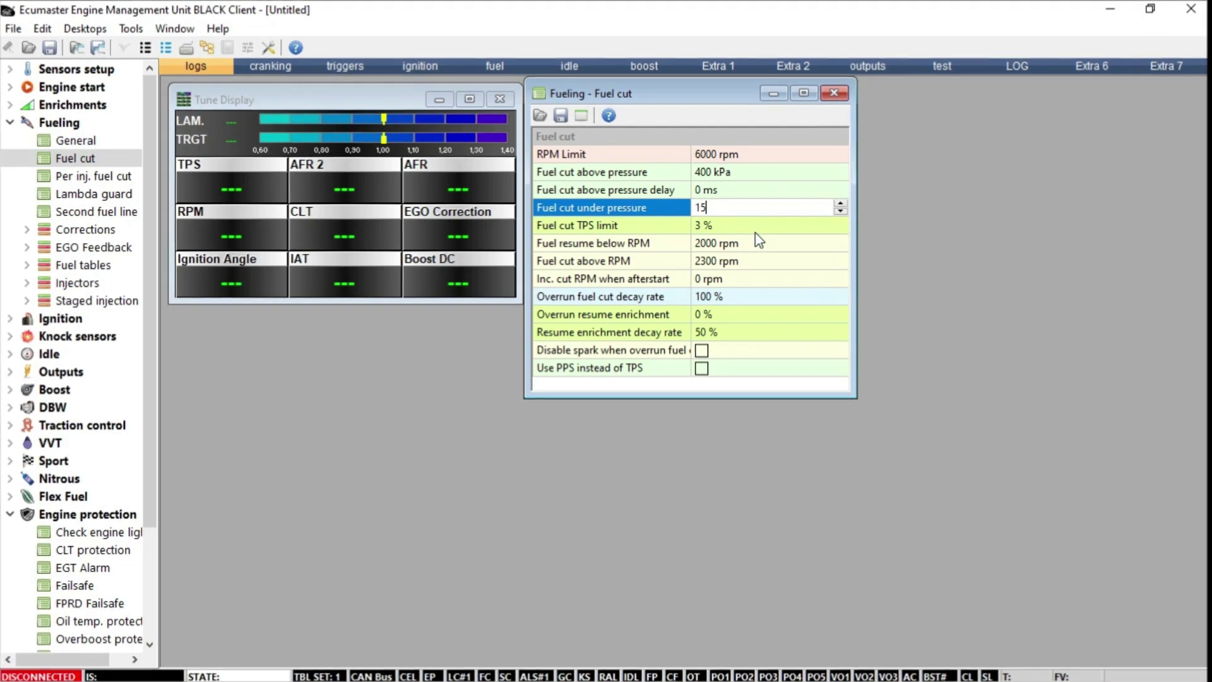
pyautogui.press('Return')
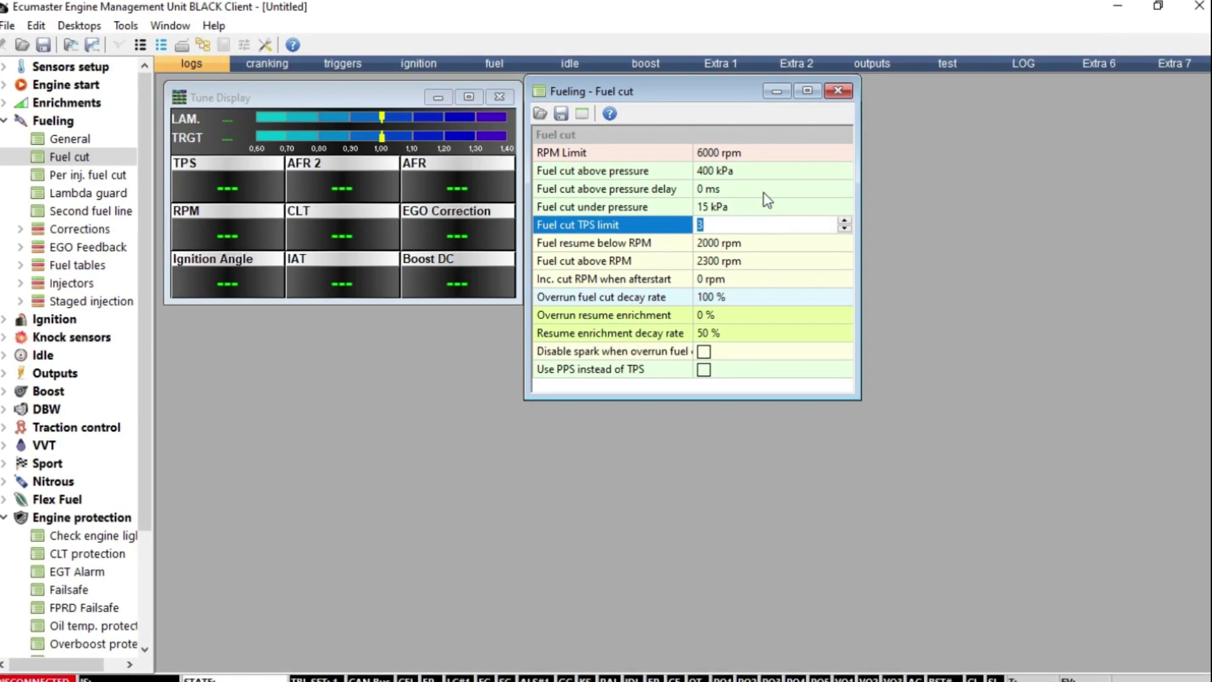
pyautogui.click(743, 171)
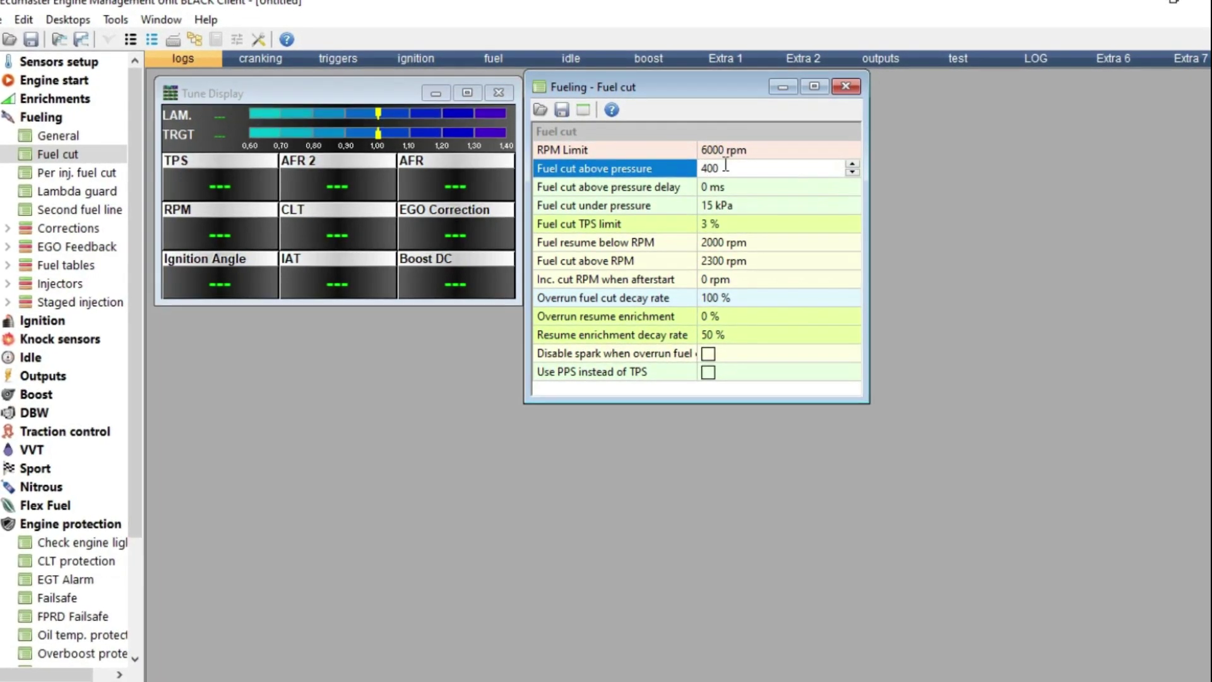
pyautogui.doubleClick(726, 166)
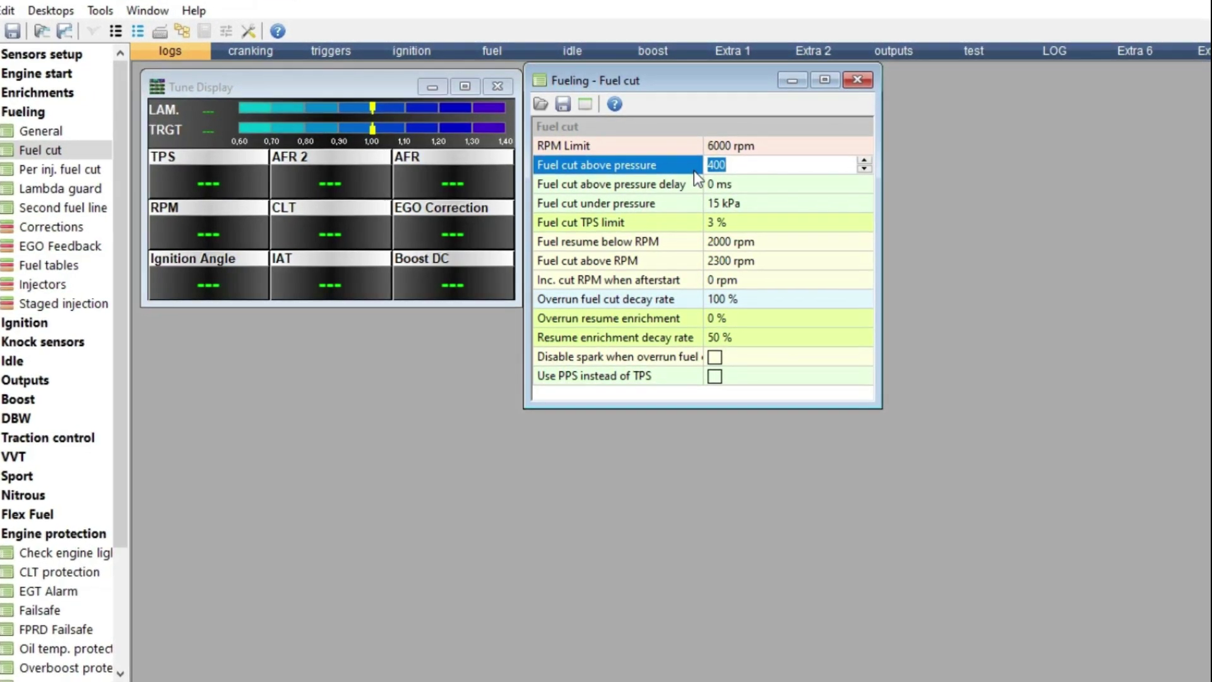
pyautogui.write('270')
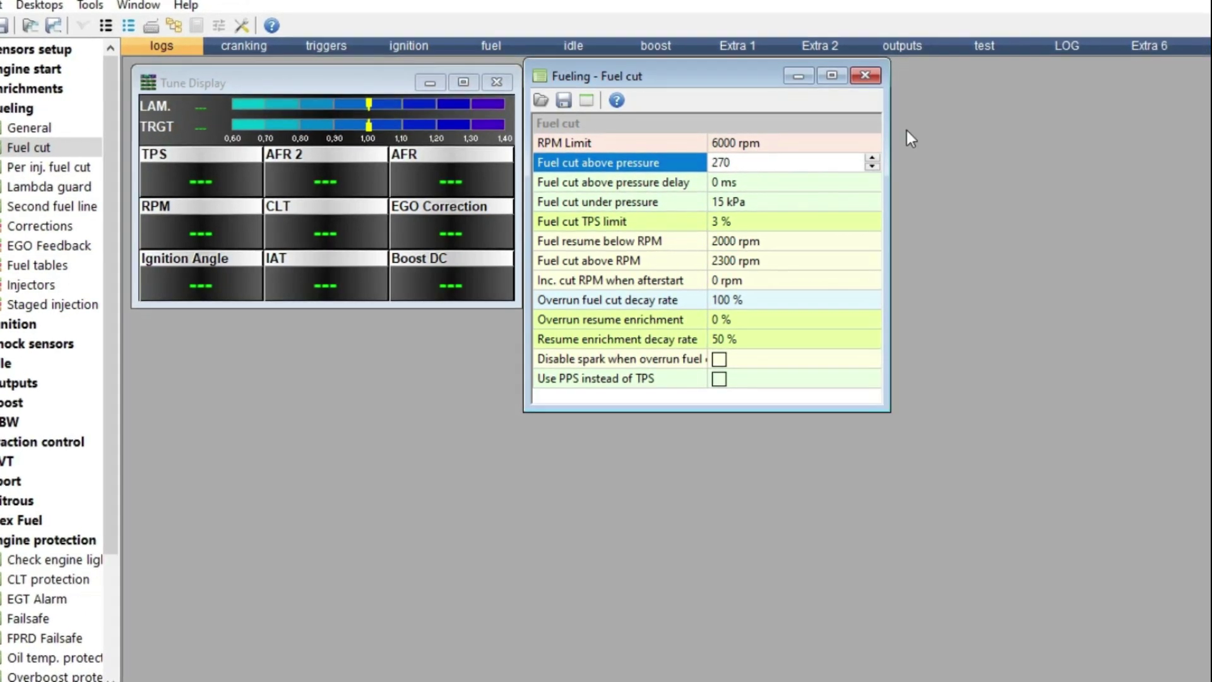
pyautogui.click(867, 73)
# - Review the FPRD Failsafe settings under Engine protection, read their help page, and close both
pyautogui.scroll(-3, 116, 543)
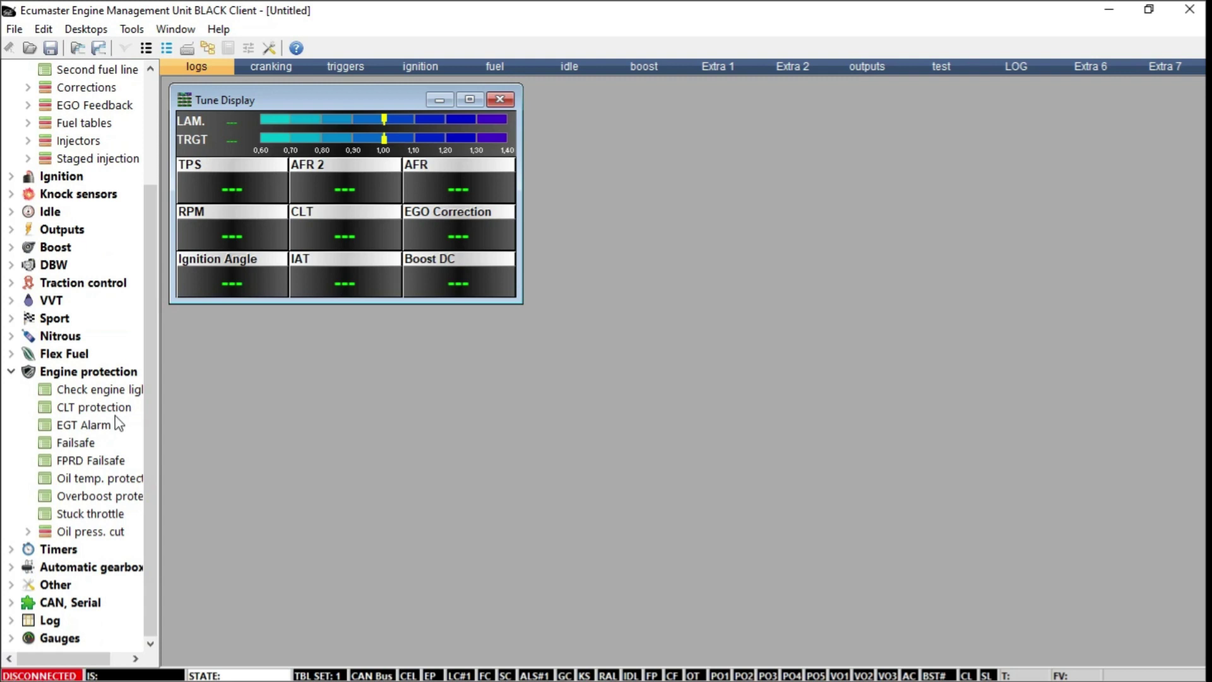
pyautogui.doubleClick(91, 463)
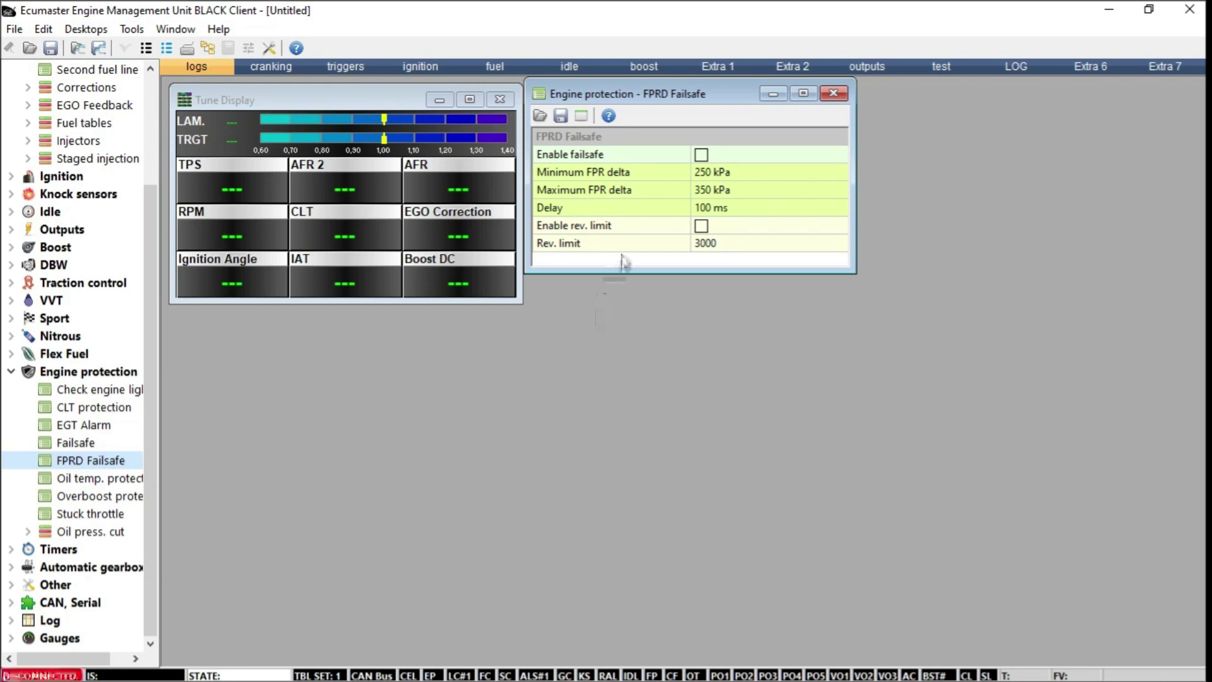
pyautogui.click(834, 93)
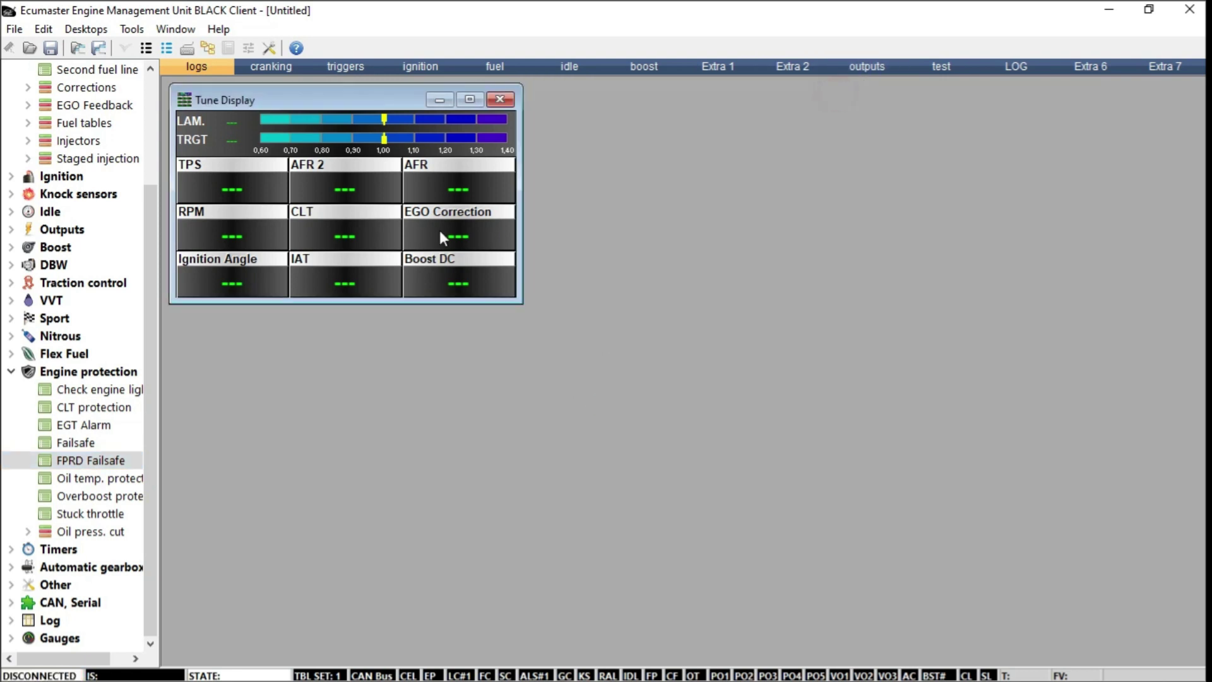
pyautogui.doubleClick(94, 461)
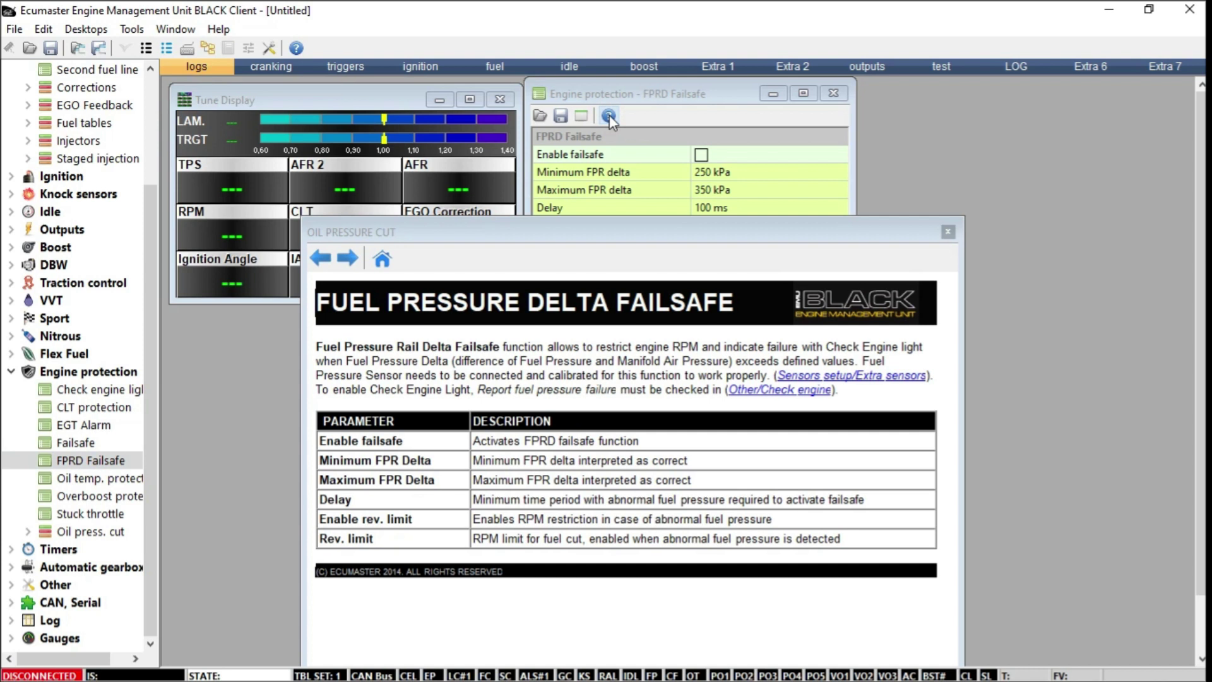
pyautogui.click(948, 233)
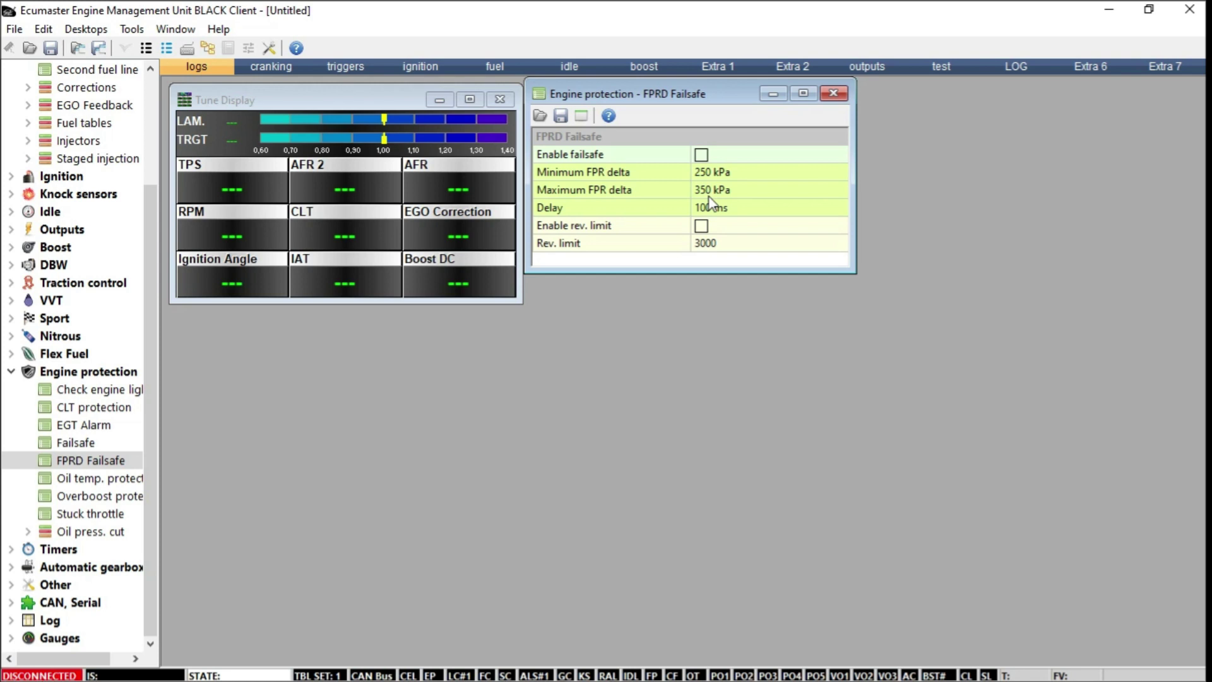
pyautogui.click(833, 95)
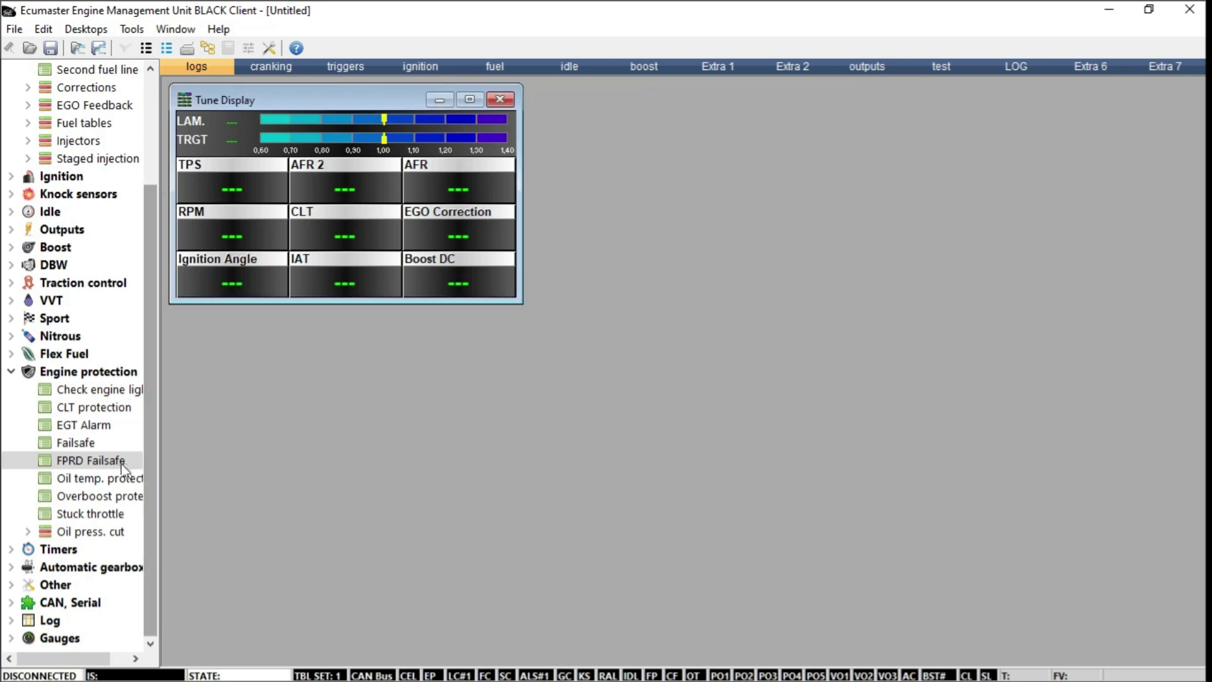
# - Examine the overtemp. rev limit options in the Oil temp. protection settings, leave the limit disabled, and close the settings
pyautogui.click(88, 478)
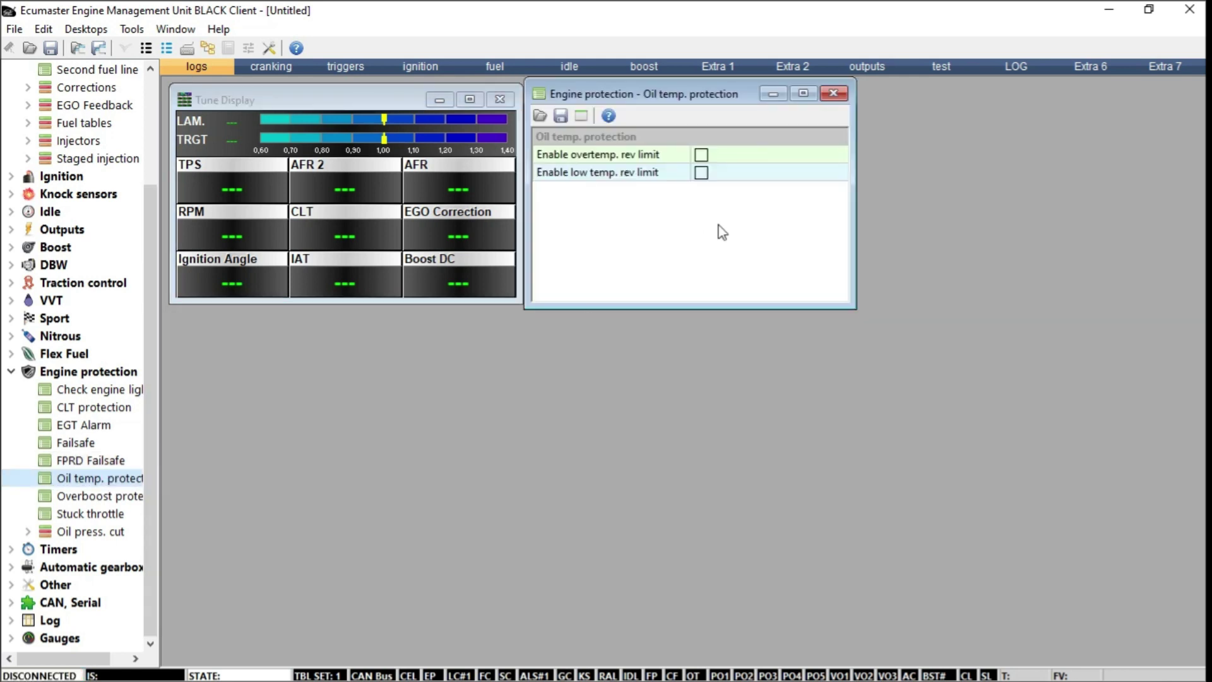
pyautogui.click(704, 157)
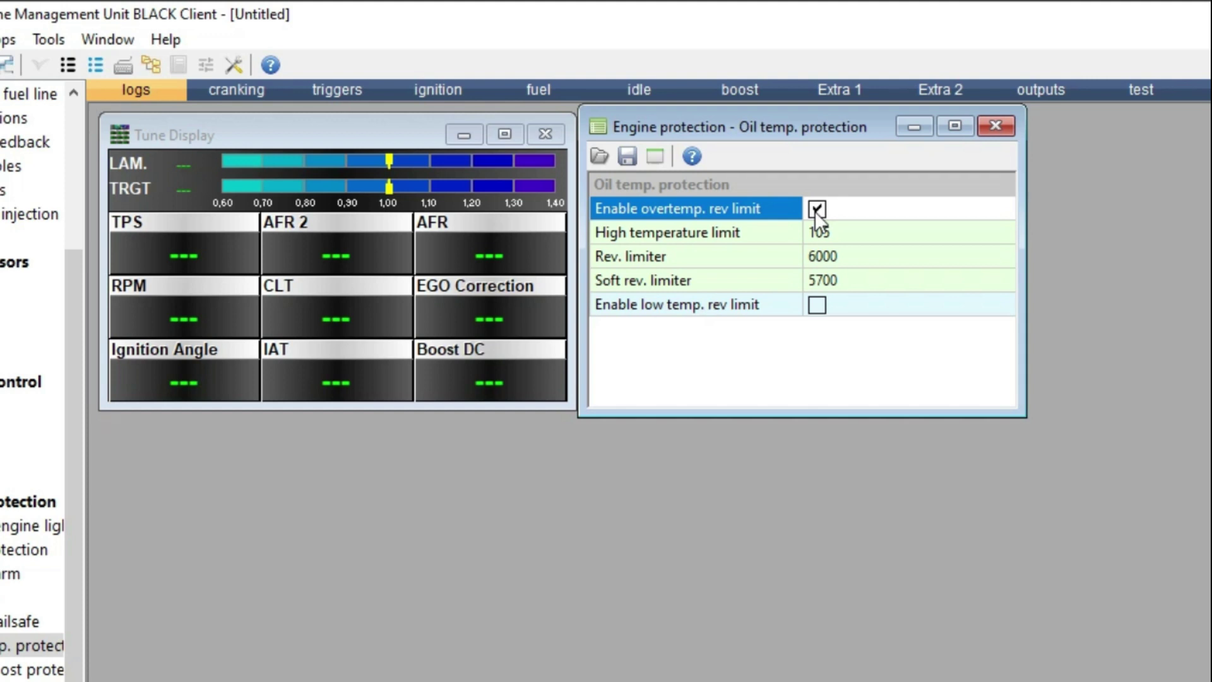
pyautogui.click(816, 211)
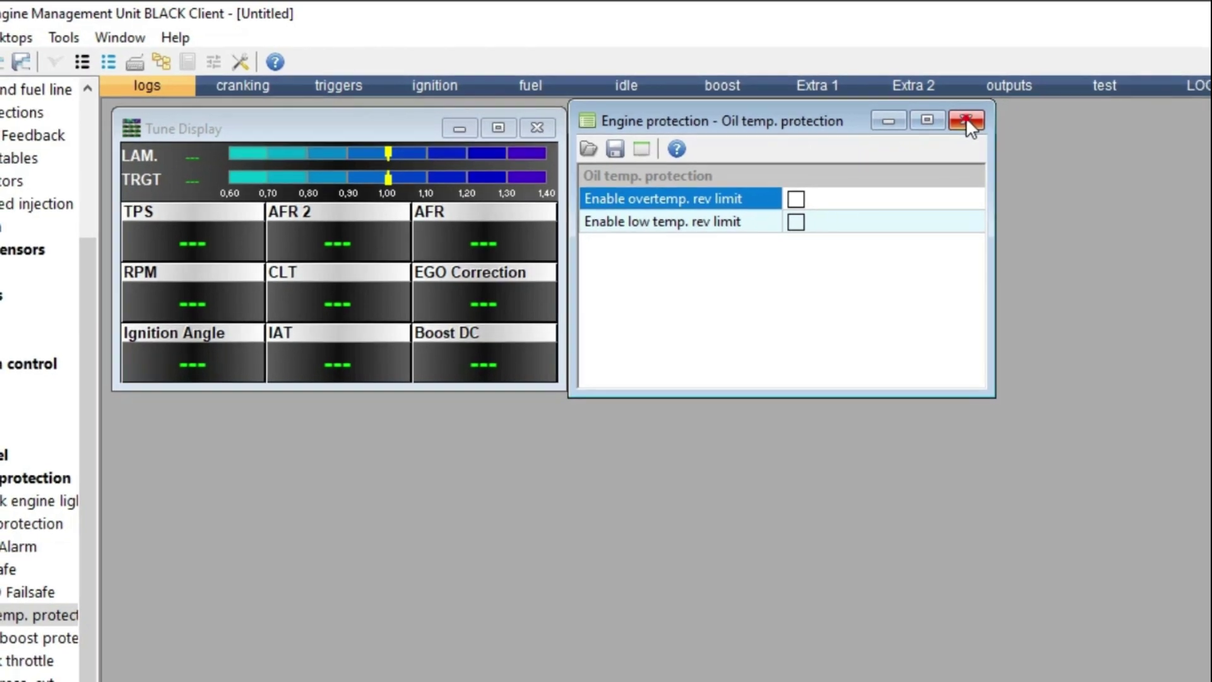
pyautogui.click(966, 122)
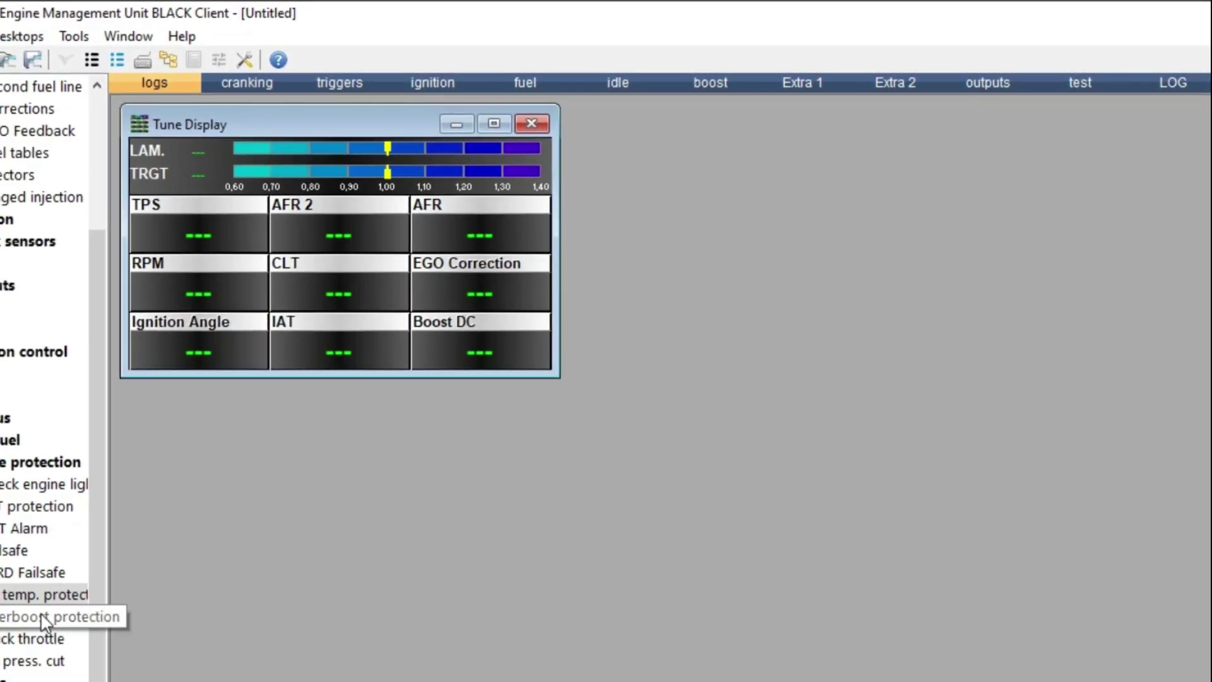
# - Enable overboost protection in the Engine protection category and close its settings
pyautogui.doubleClick(44, 622)
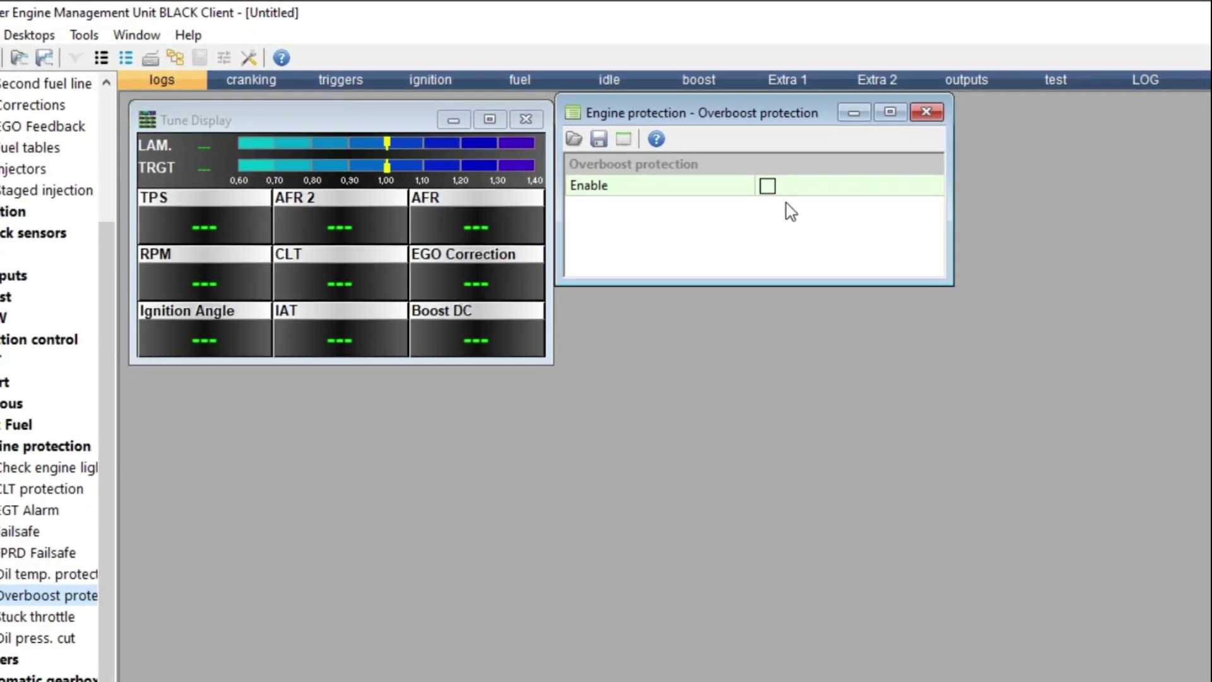
pyautogui.click(768, 188)
pyautogui.click(768, 187)
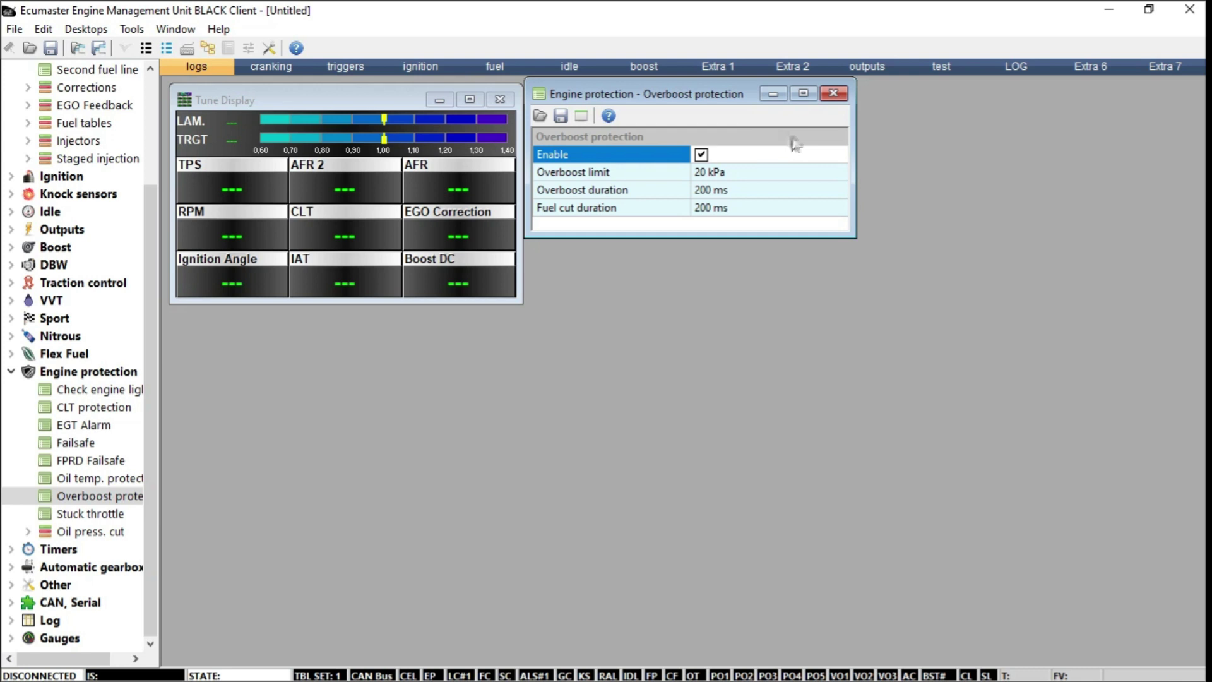
pyautogui.click(833, 93)
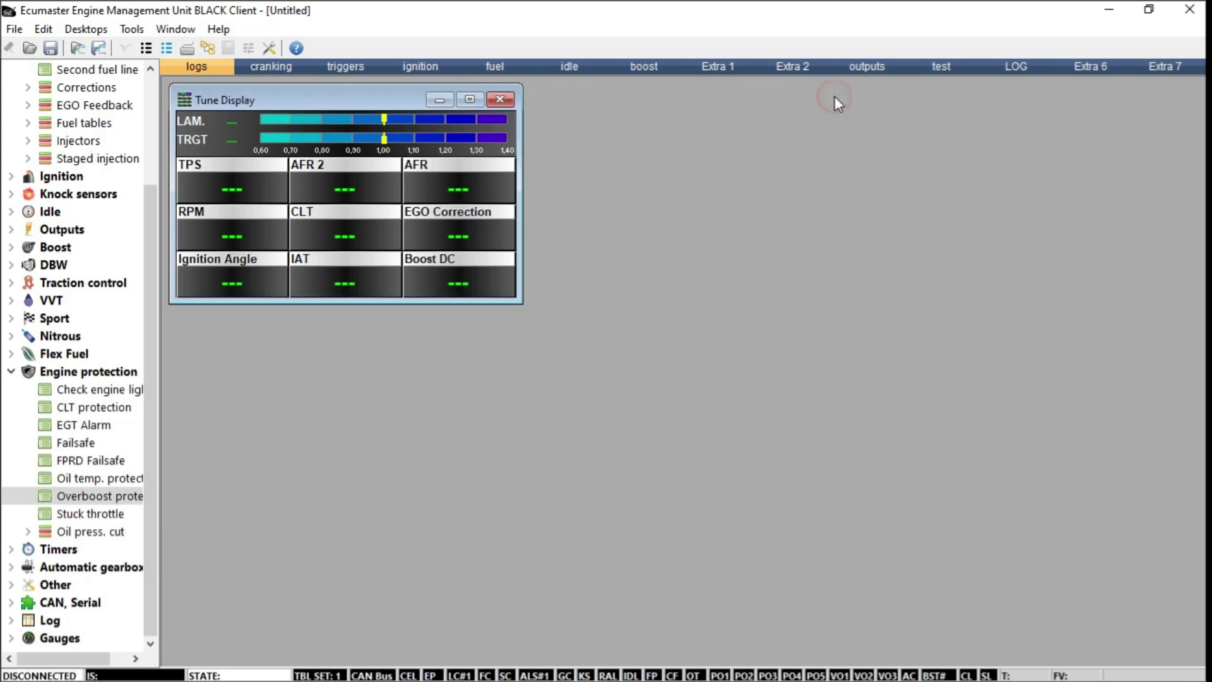
# - Enable the stuck throttle protection in the Engine protection category and close its settings
pyautogui.click(155, 483)
pyautogui.doubleClick(95, 517)
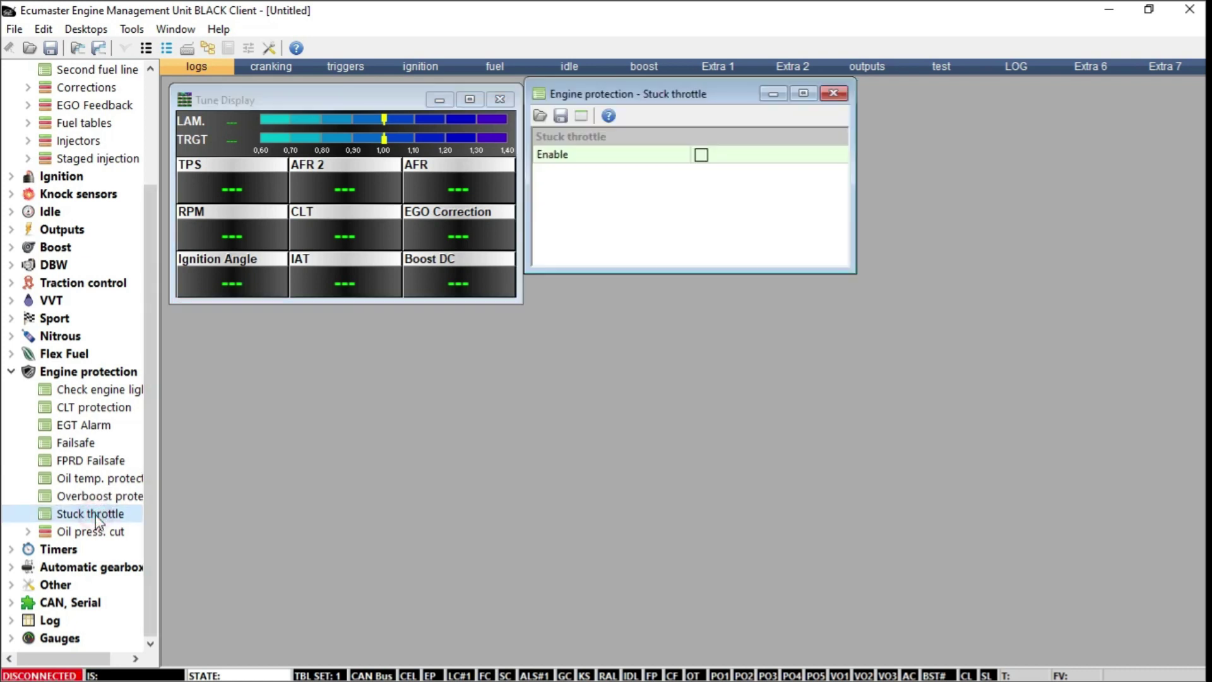
pyautogui.click(703, 157)
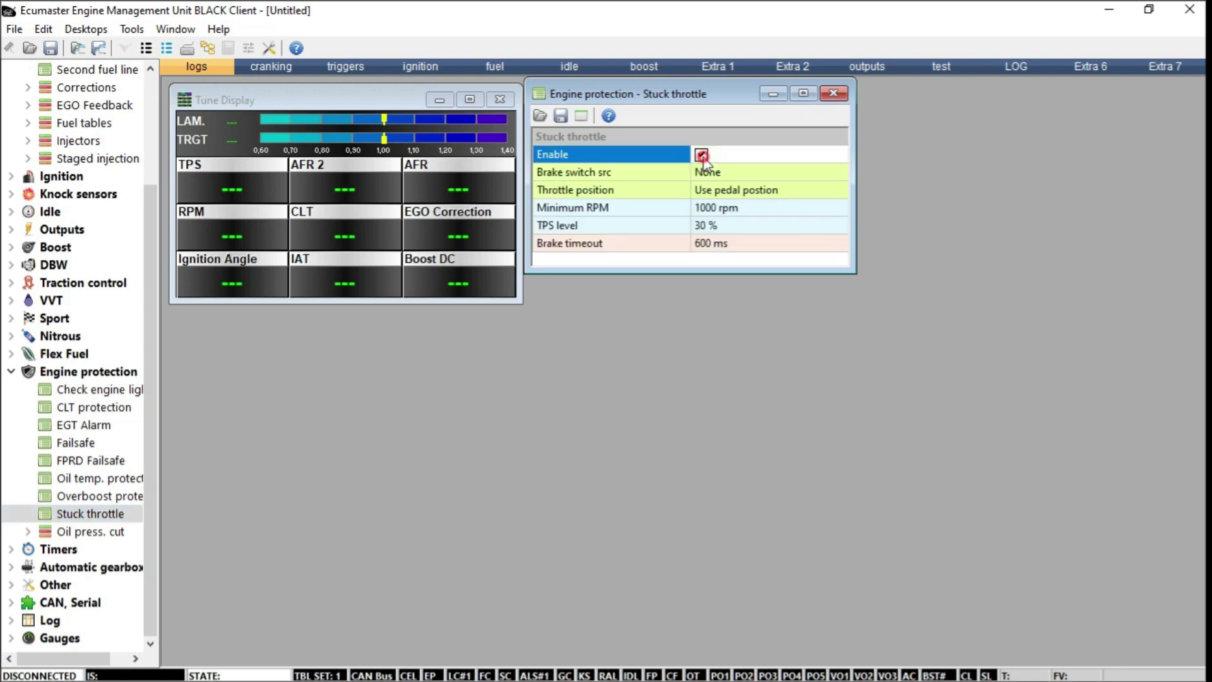
pyautogui.click(841, 95)
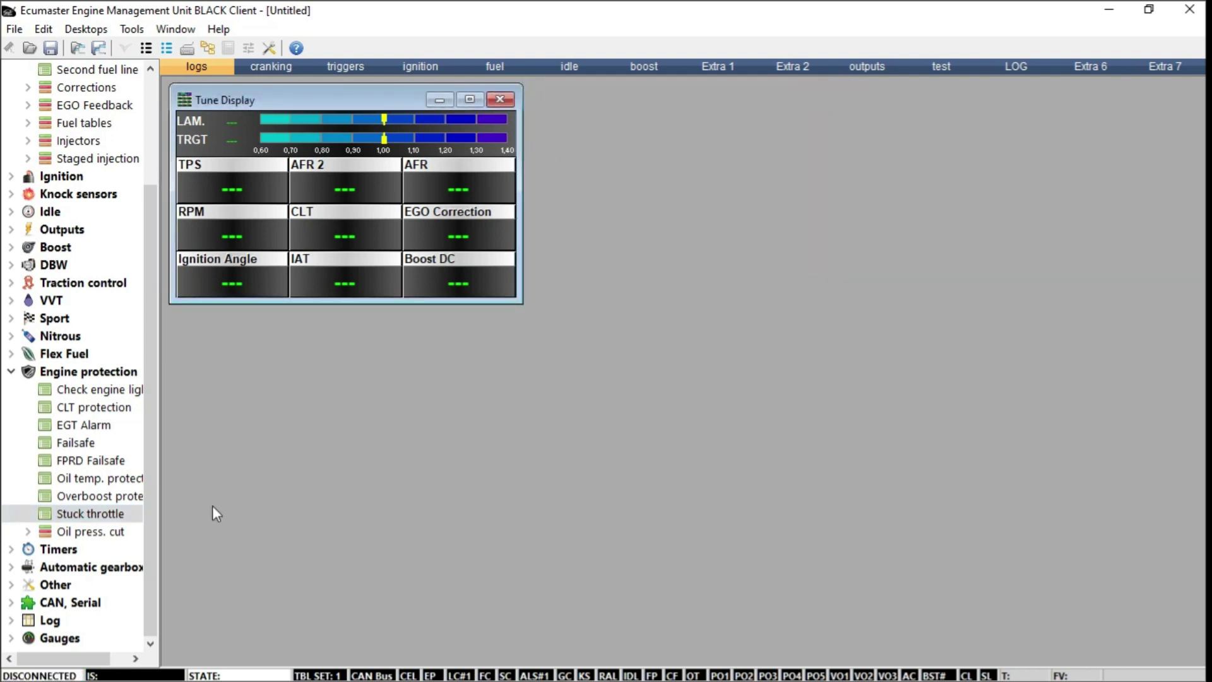
# - Collapse the Engine protection and Fueling categories, review the trigger and correction parameters under Timers, and close them
pyautogui.click(12, 375)
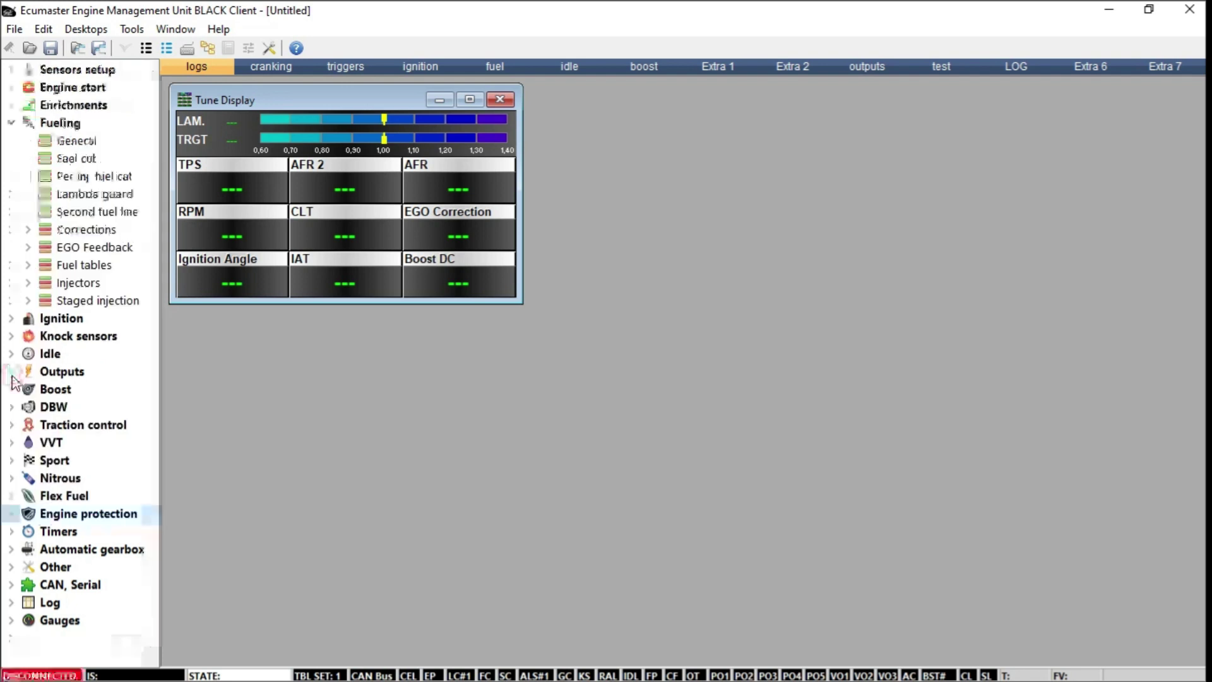
pyautogui.click(10, 124)
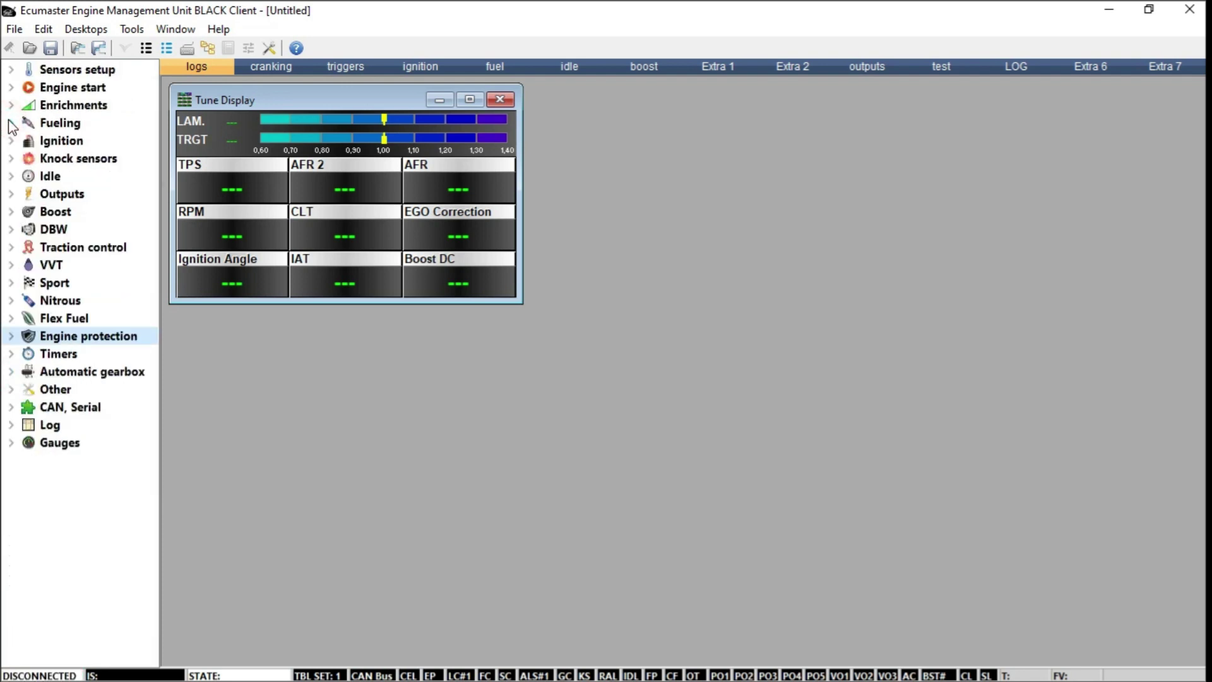
pyautogui.click(12, 354)
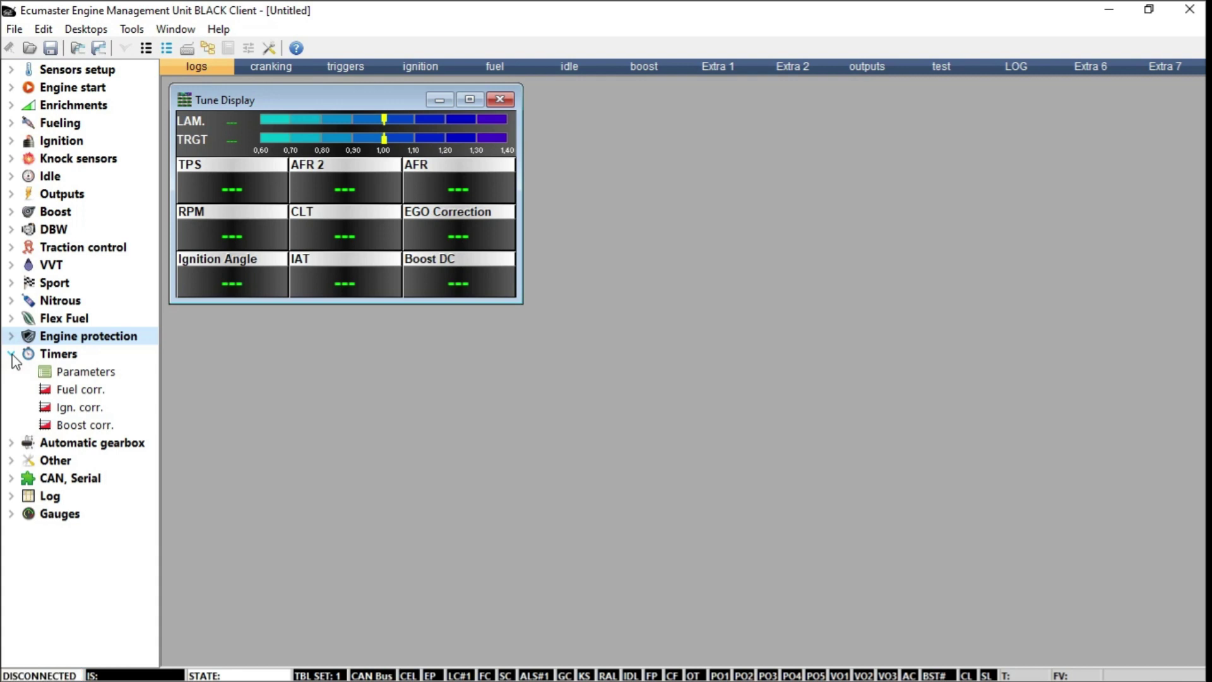
pyautogui.doubleClick(79, 372)
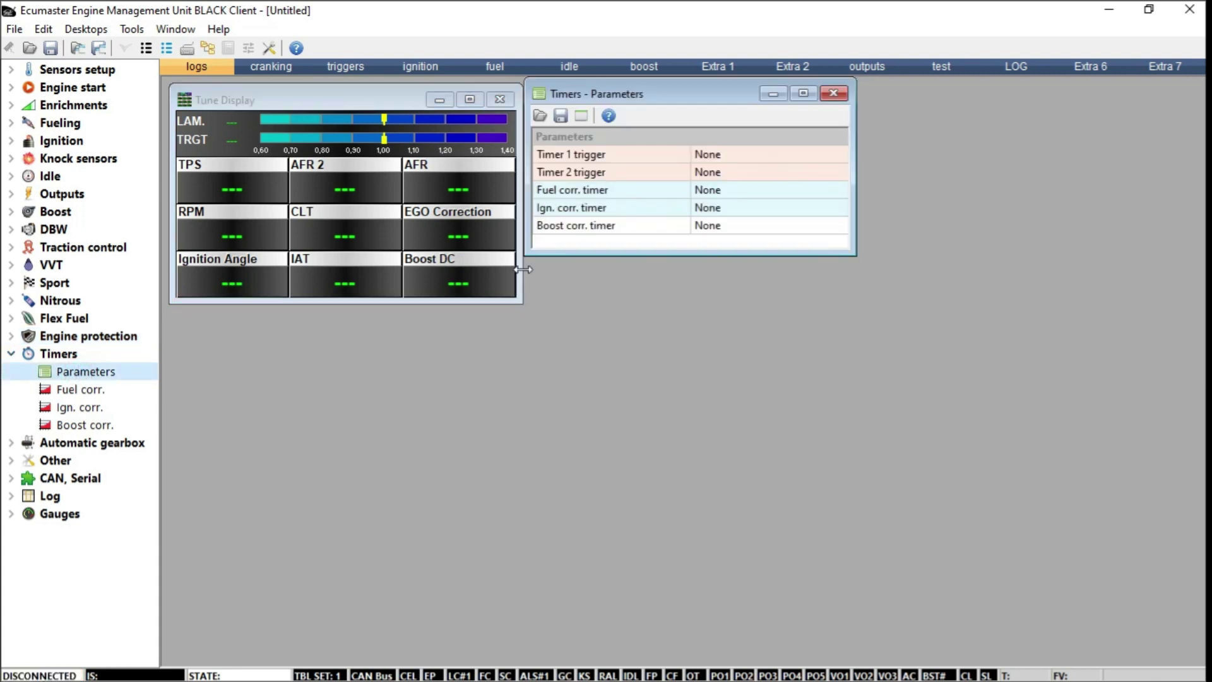
pyautogui.click(834, 94)
# - Review the Timers fuel correction table and its help page, close both, and collapse the Timers category
pyautogui.doubleClick(96, 391)
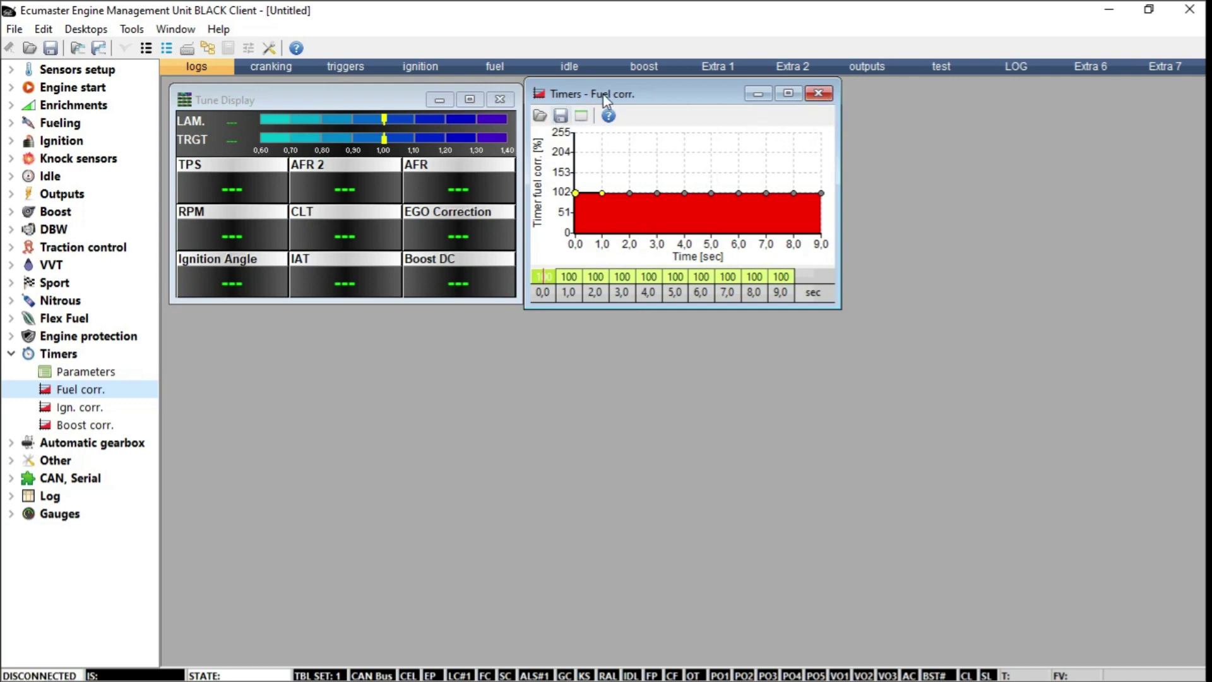
pyautogui.click(609, 116)
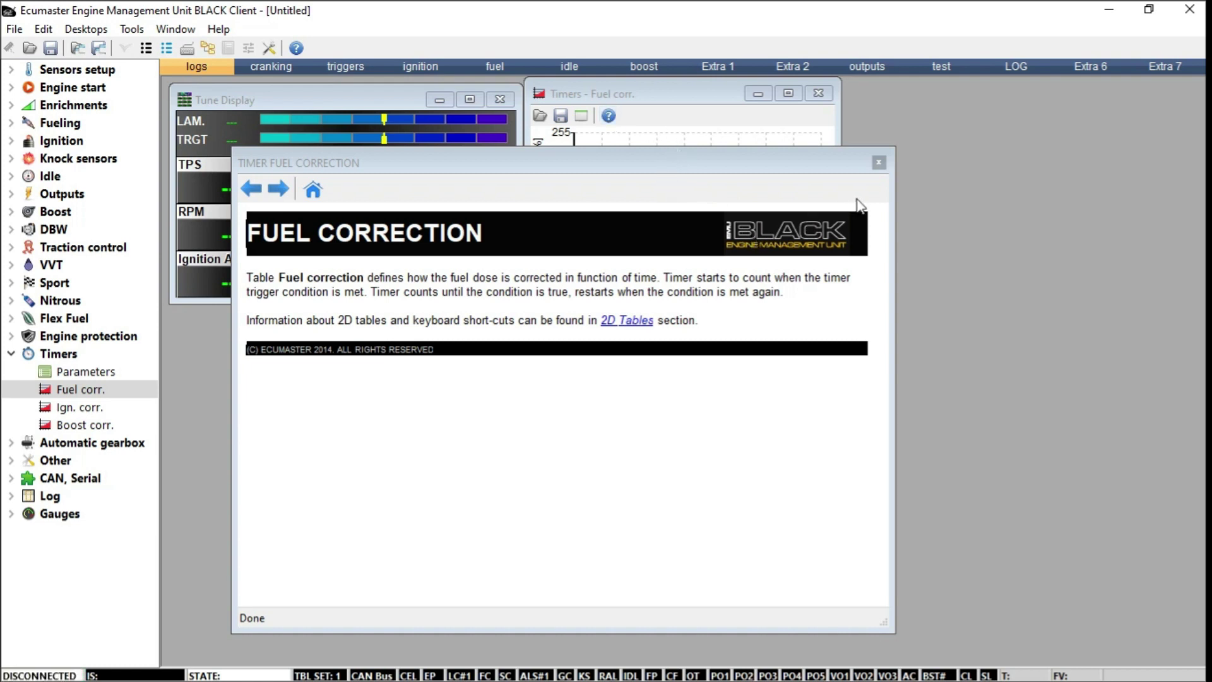
pyautogui.click(879, 163)
pyautogui.click(818, 94)
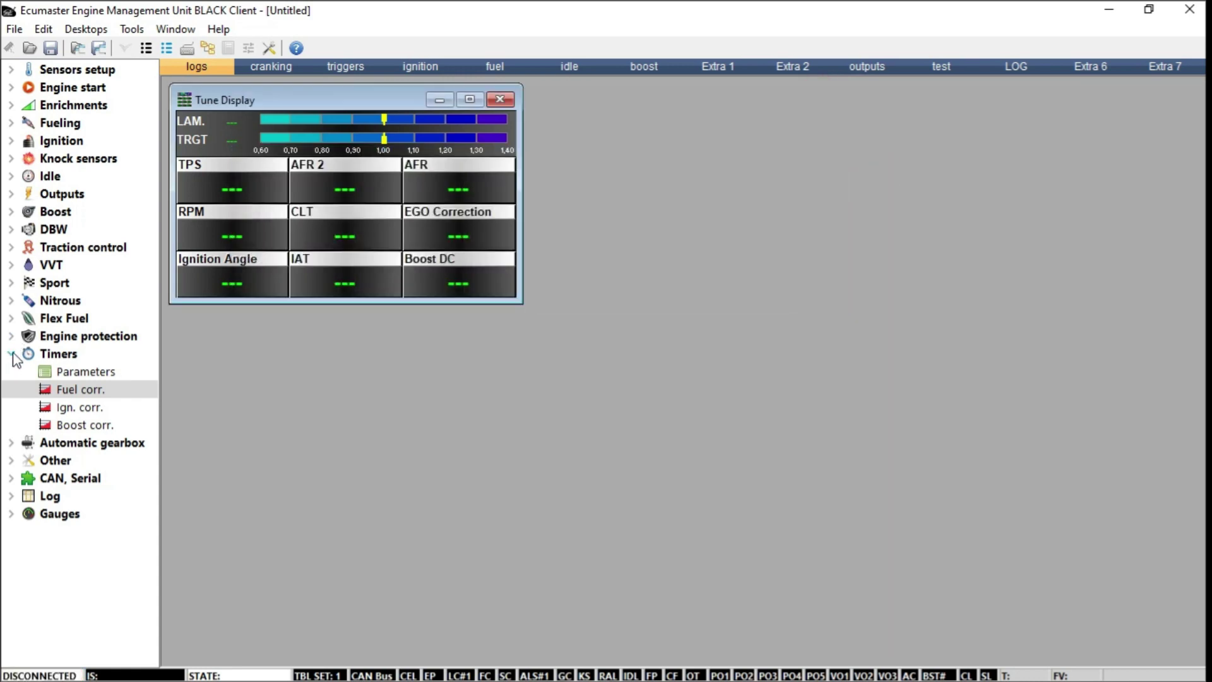
pyautogui.click(13, 355)
# - Set the DSG type to DQ500 in the Automatic gearbox parameters
pyautogui.click(11, 371)
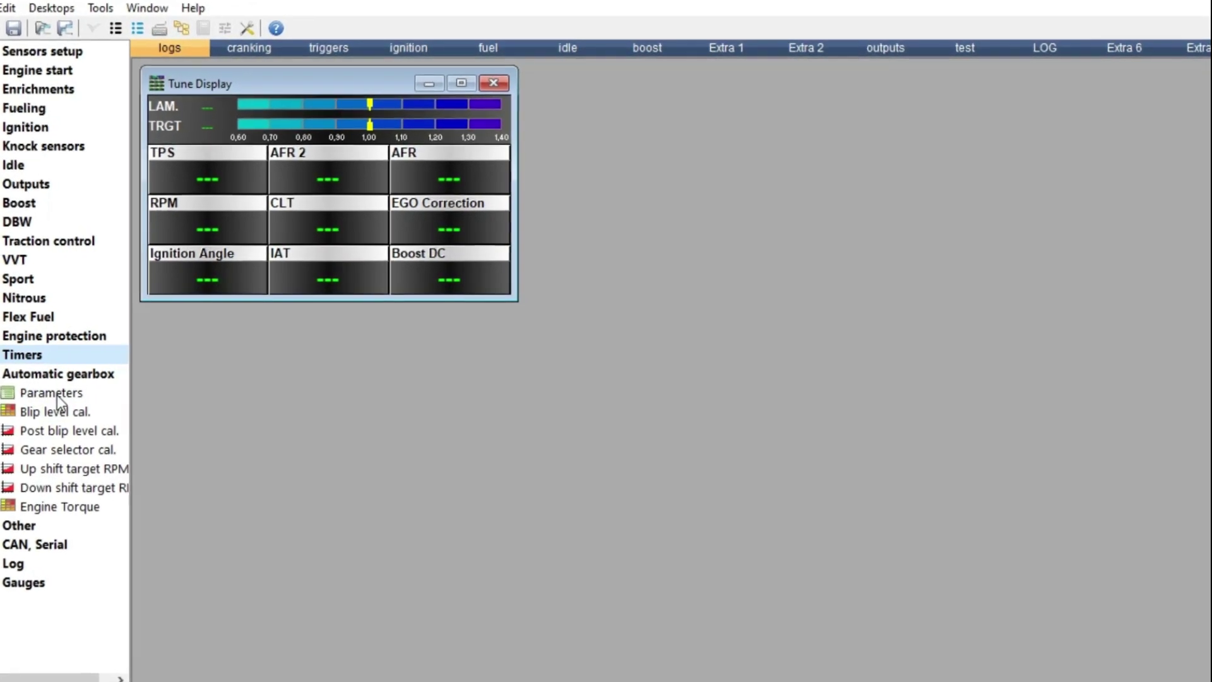
pyautogui.click(56, 394)
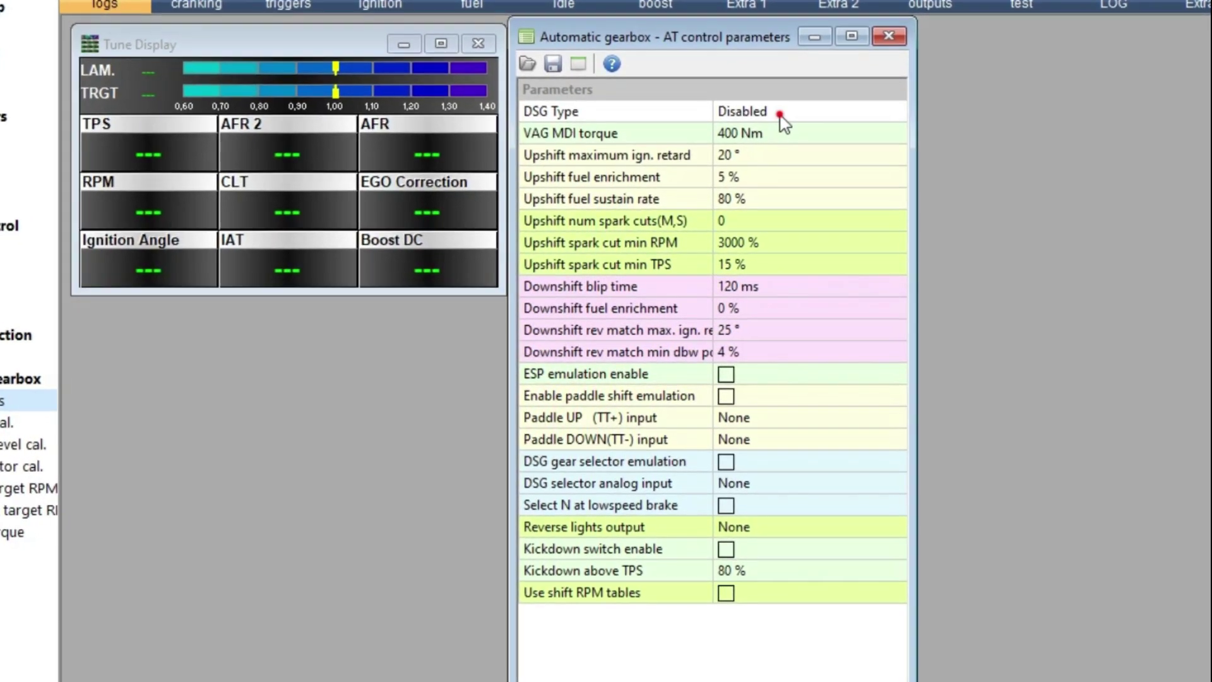
pyautogui.click(781, 116)
pyautogui.click(782, 113)
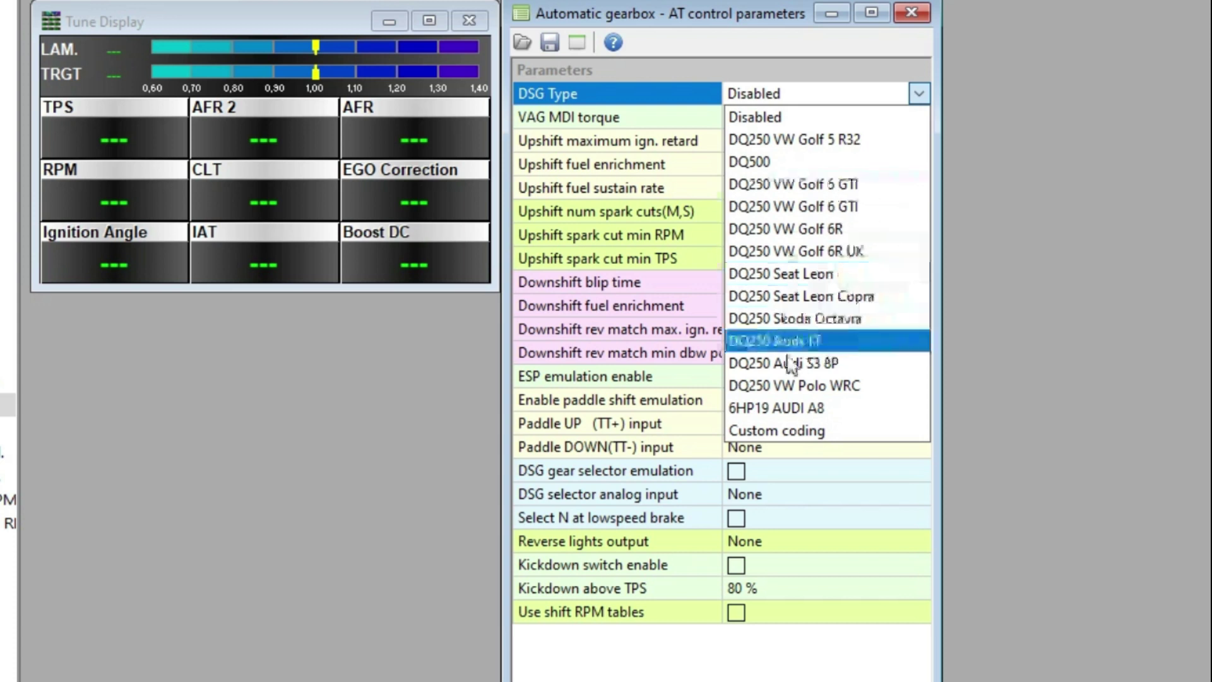
pyautogui.click(798, 166)
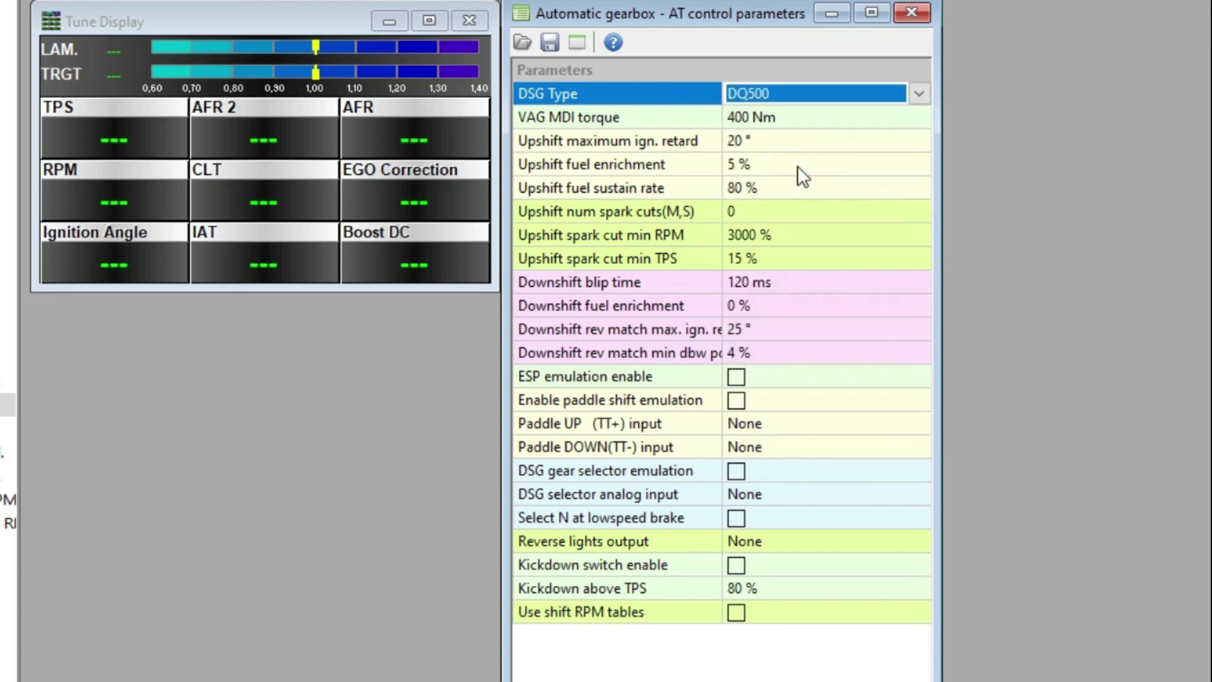
# - Check the VAG MDI torque field and the available DSG types, keeping DQ500 selected
pyautogui.click(810, 120)
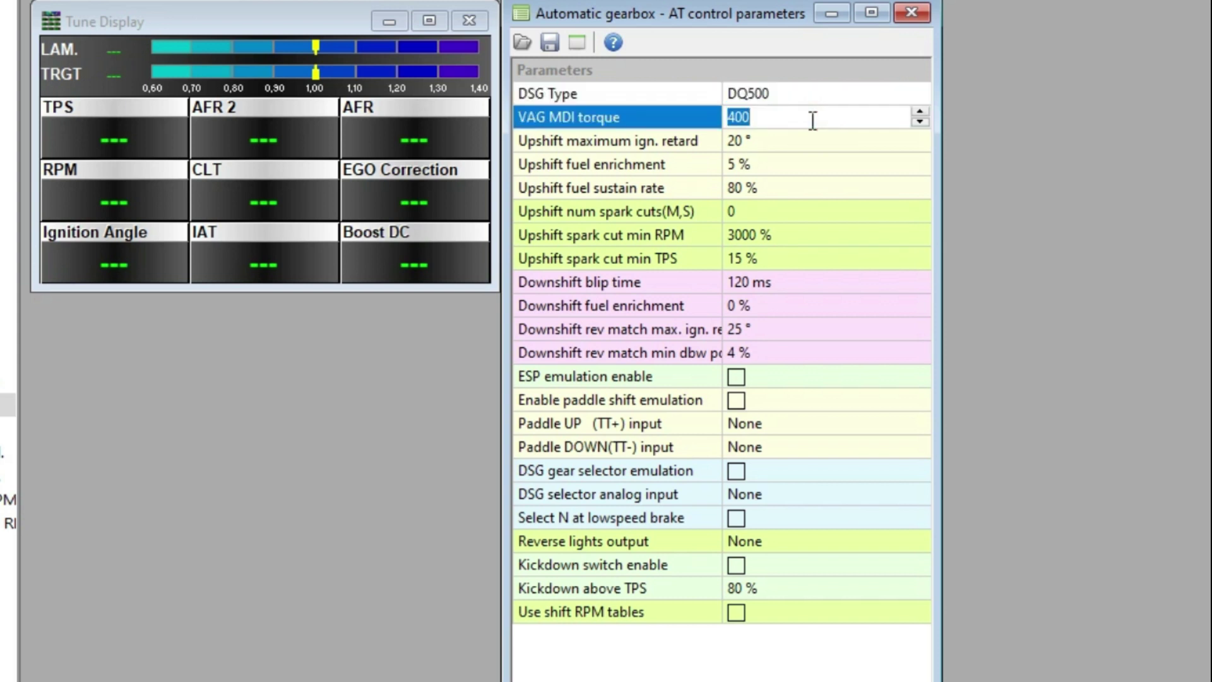
pyautogui.click(802, 92)
pyautogui.click(802, 92)
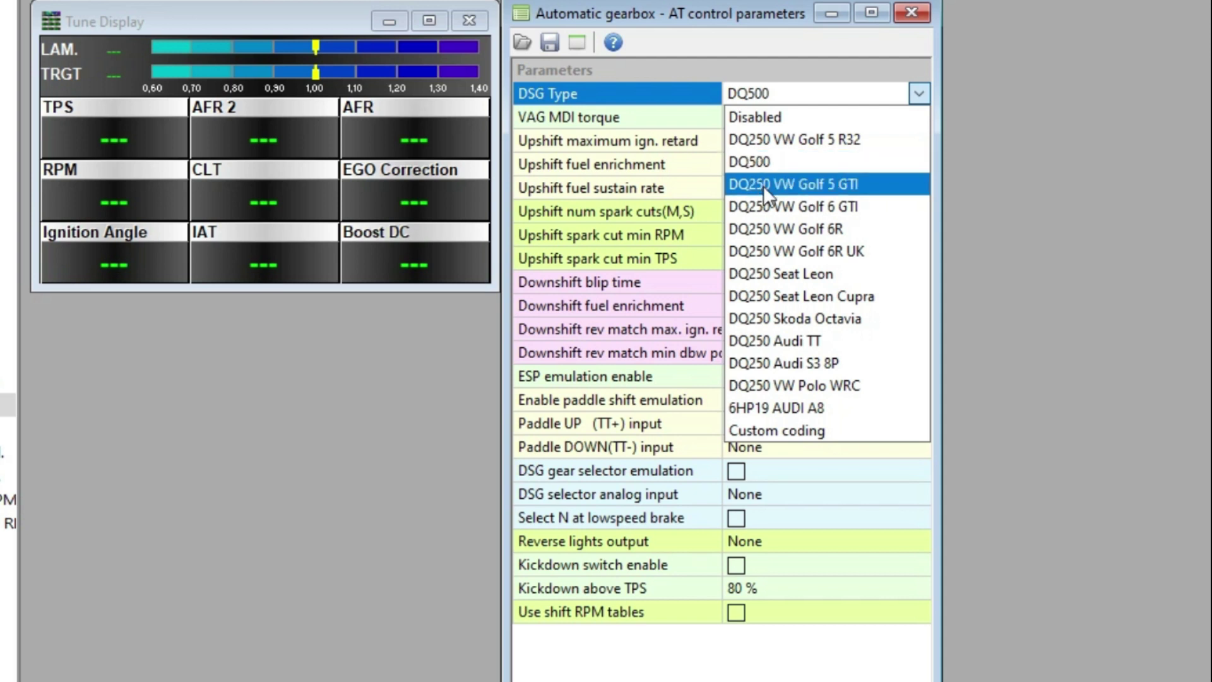
pyautogui.click(924, 89)
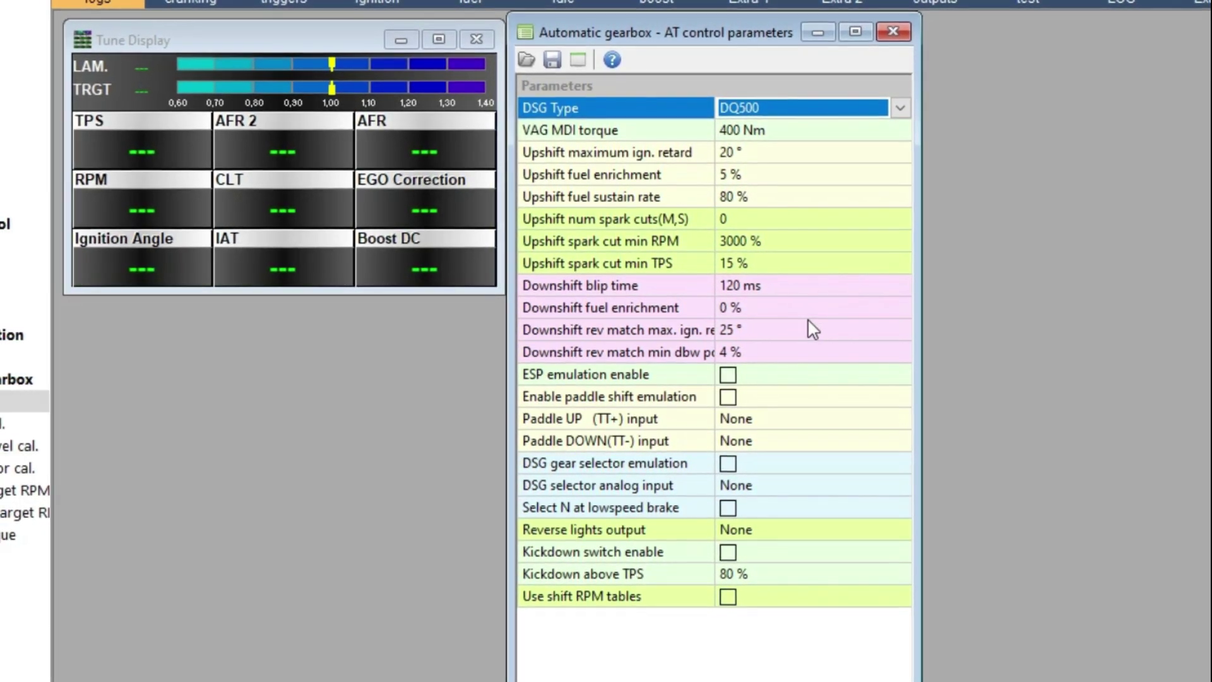
# - Enable DSG gear selector emulation, leave paddle shift emulation disabled, and close the AT control parameters
pyautogui.click(725, 396)
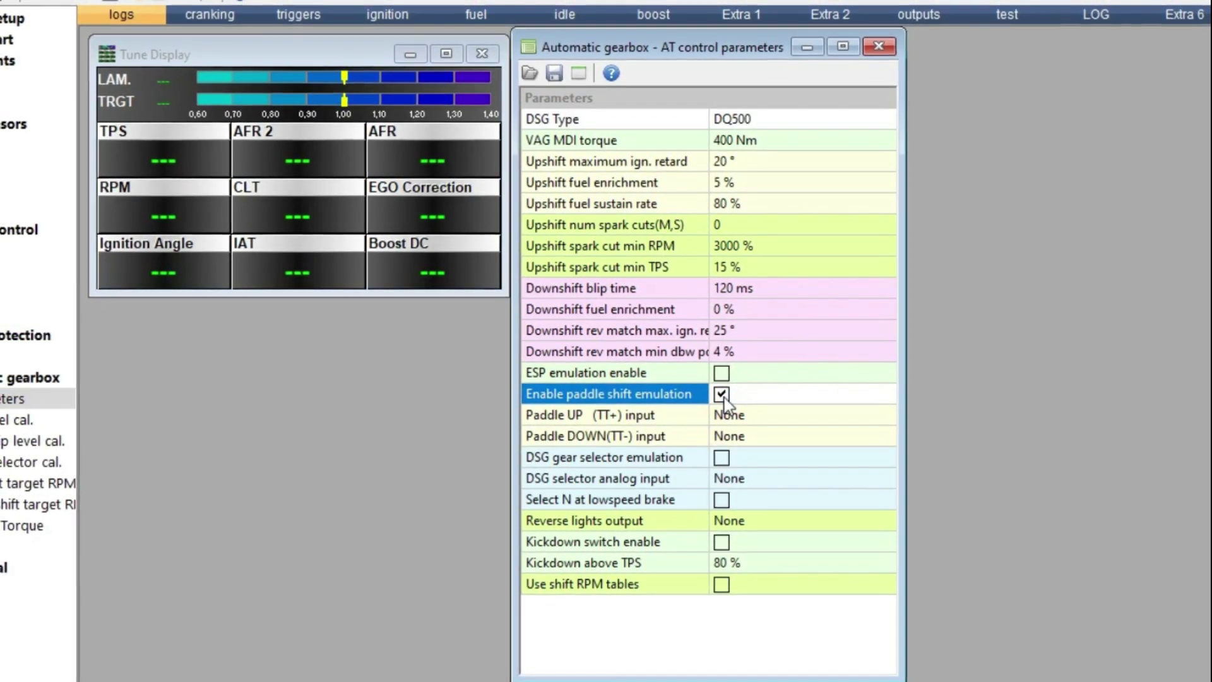
pyautogui.click(721, 394)
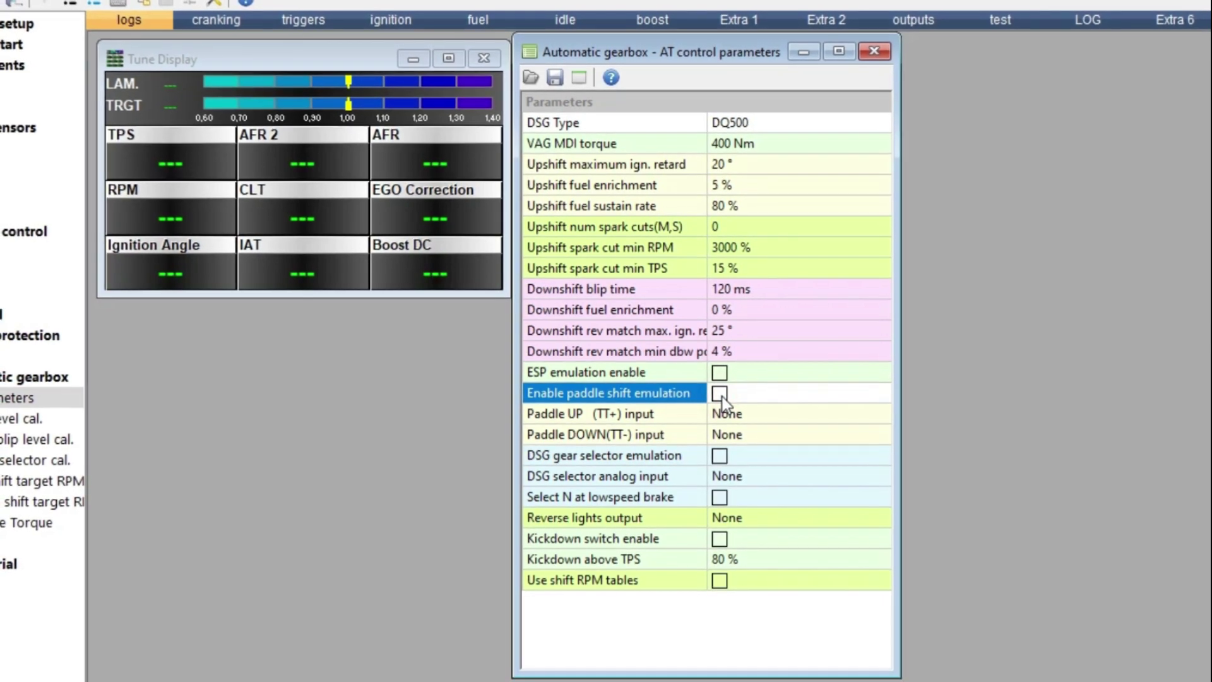
pyautogui.click(720, 473)
pyautogui.click(717, 453)
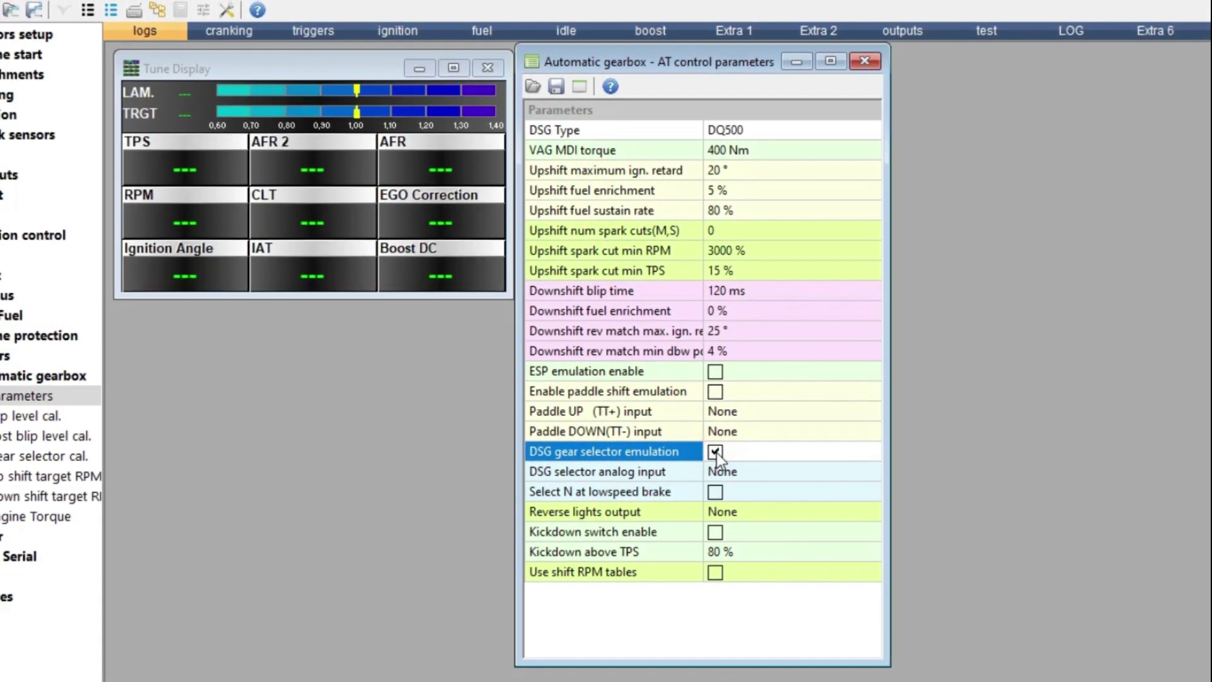
pyautogui.click(863, 63)
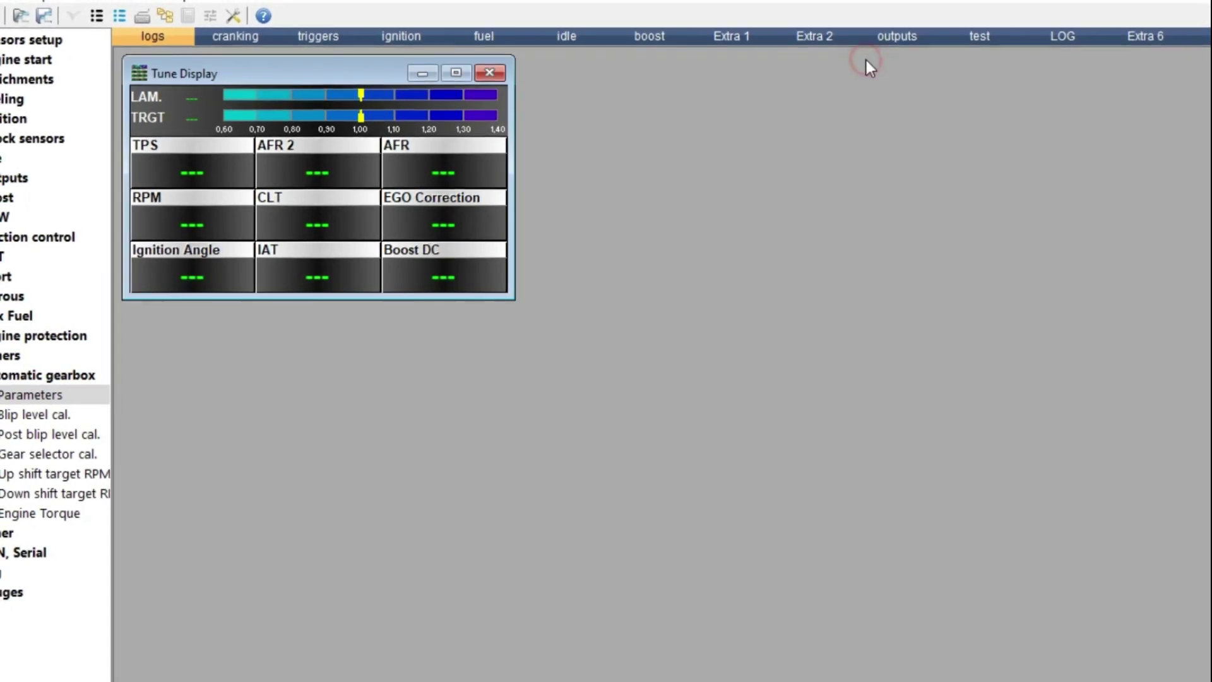
# - Review the Automatic gearbox blip level and post blip level calibration tables, closing each one after viewing
pyautogui.doubleClick(19, 413)
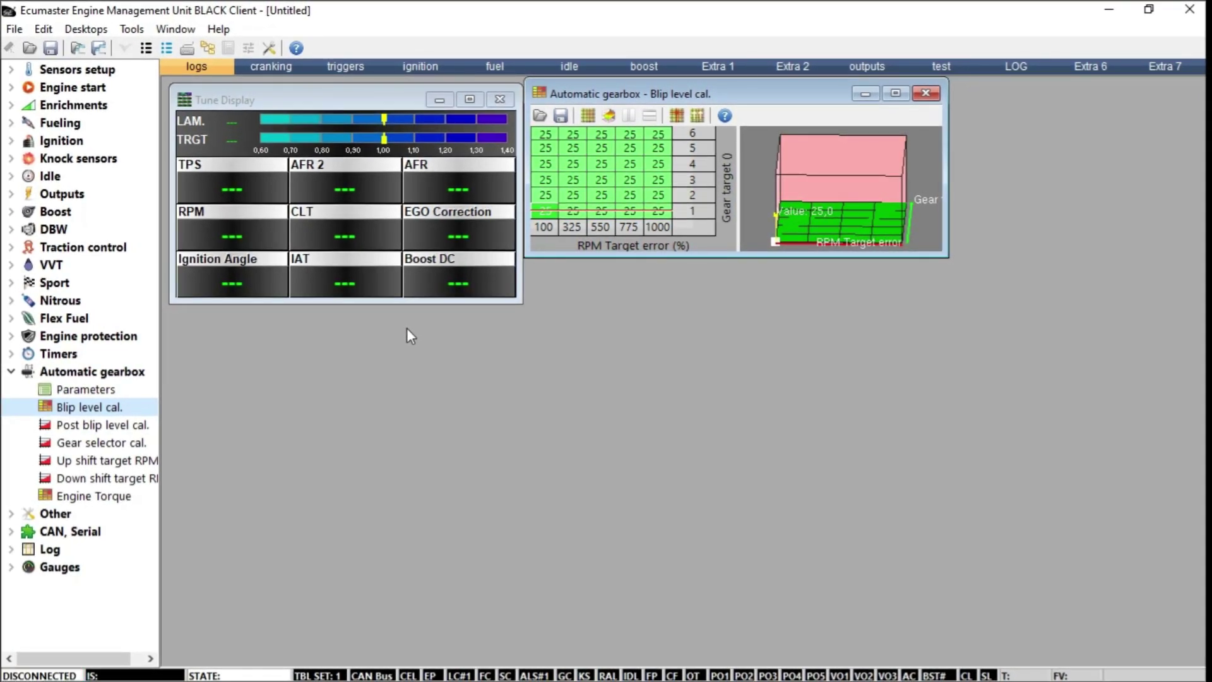
pyautogui.click(926, 94)
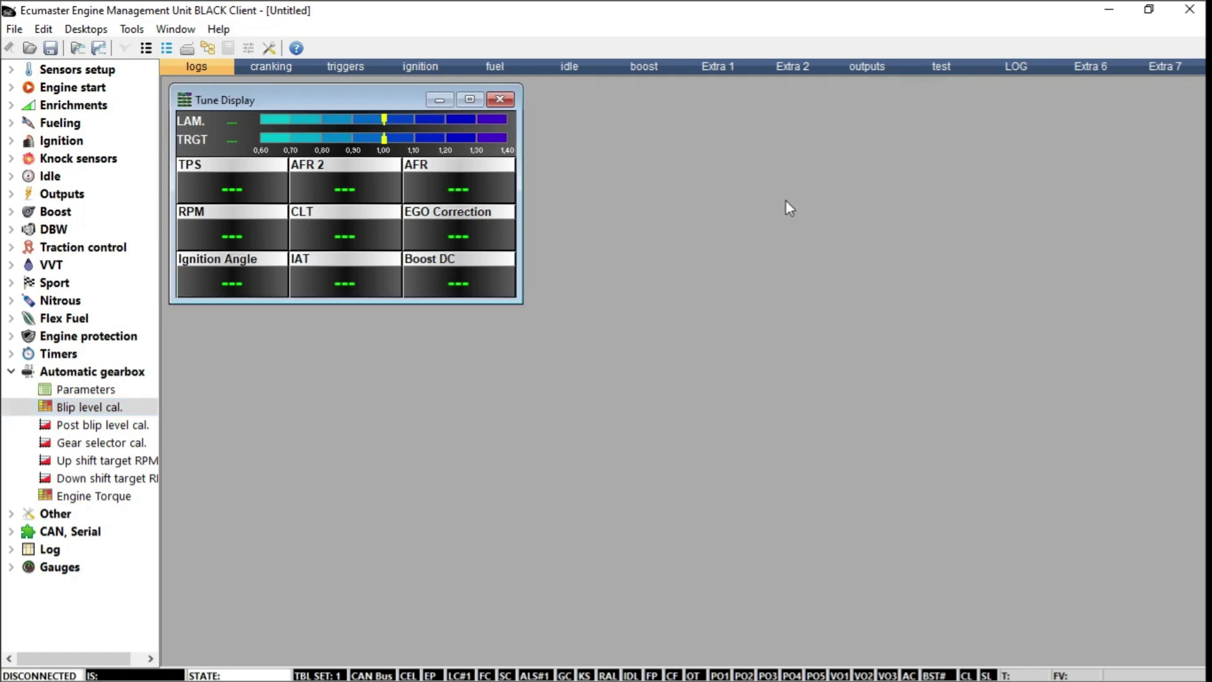
pyautogui.doubleClick(138, 425)
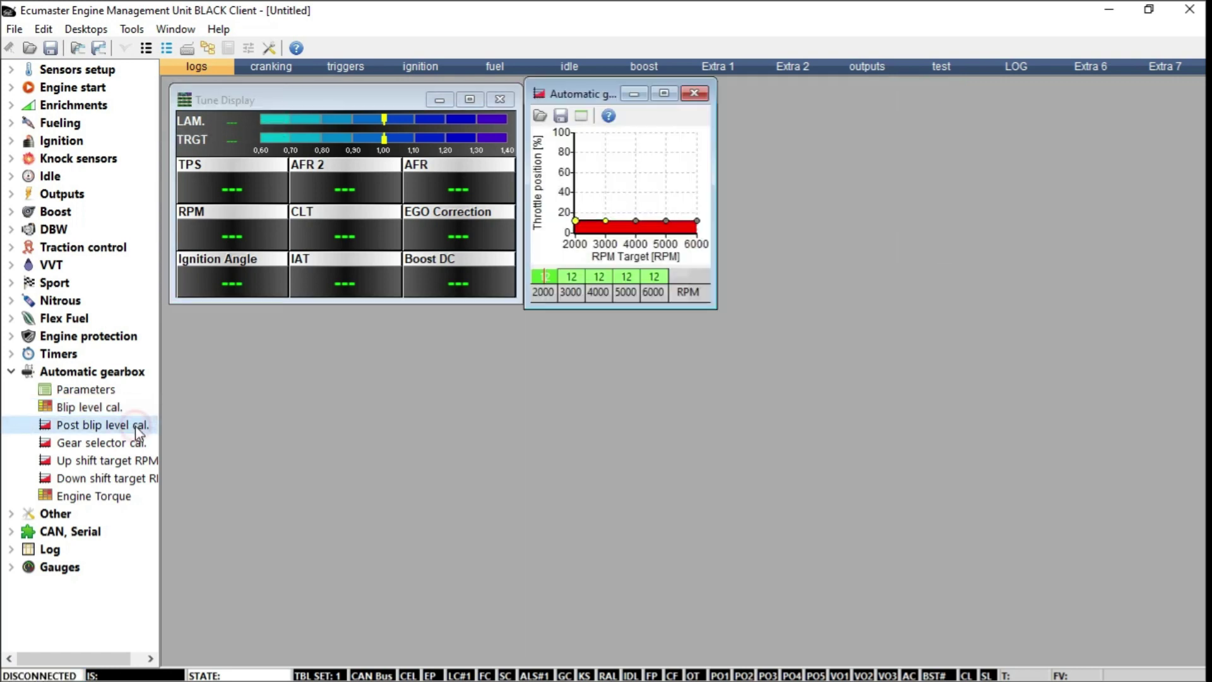
pyautogui.click(695, 95)
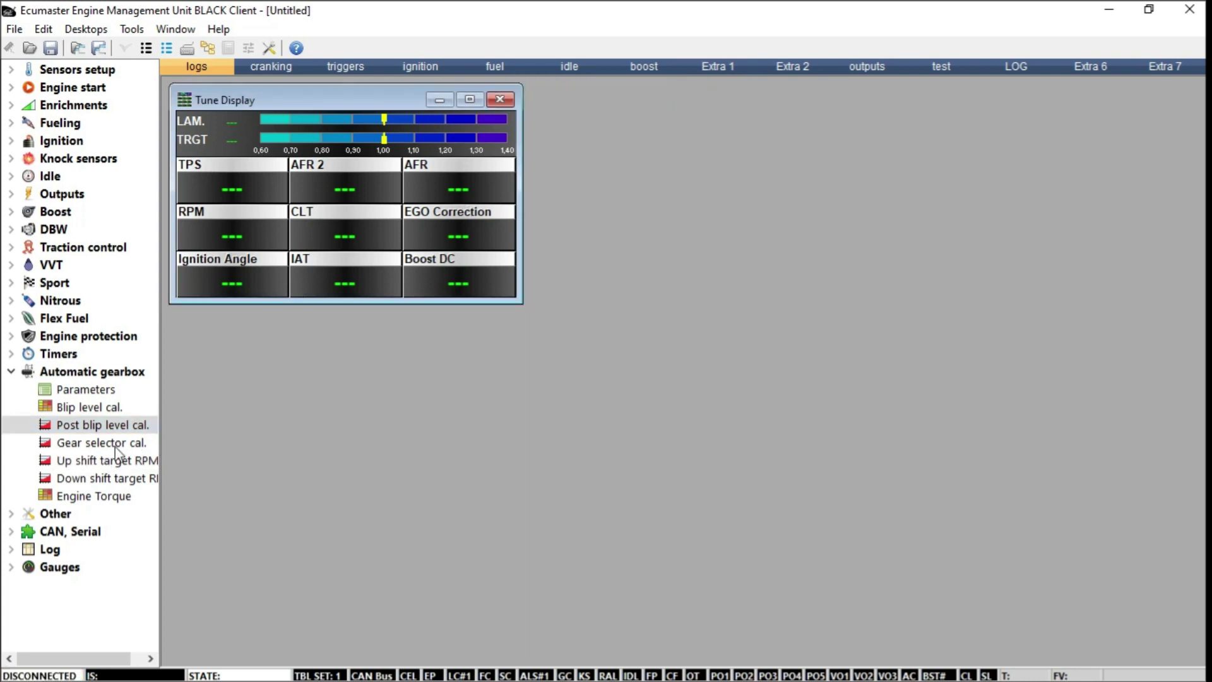
# - Review the Up shift target RPM and Engine Torque tables, close both, and collapse the Automatic gearbox category
pyautogui.doubleClick(106, 461)
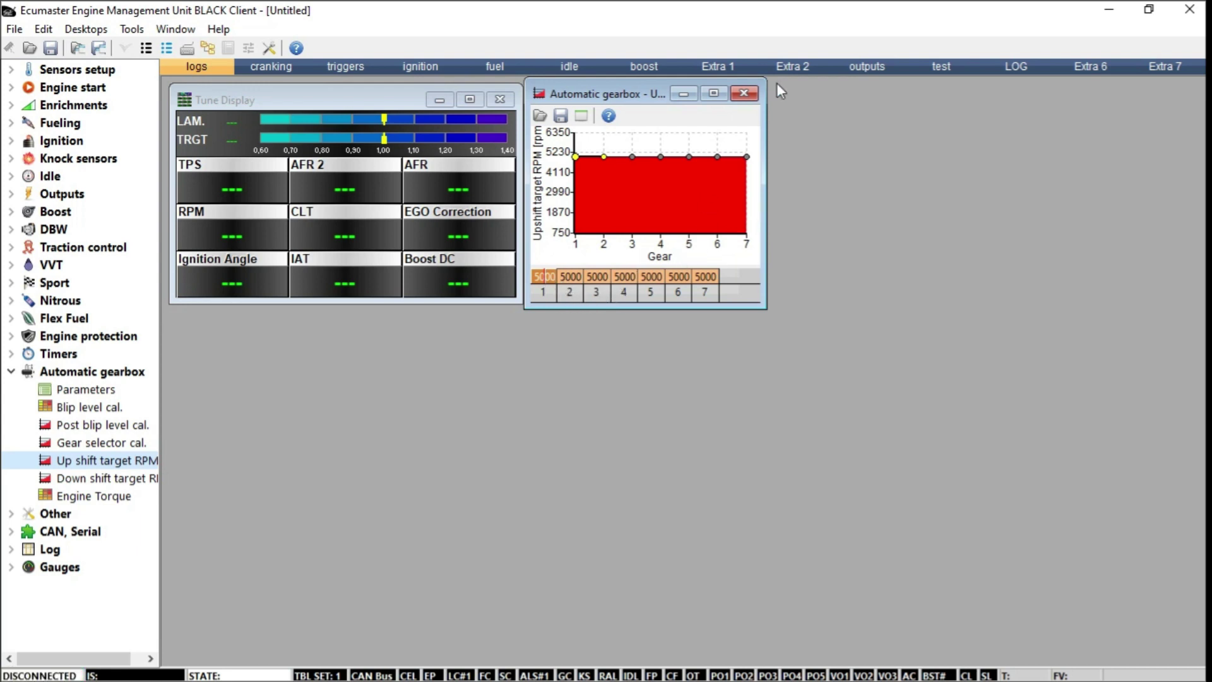
pyautogui.click(744, 92)
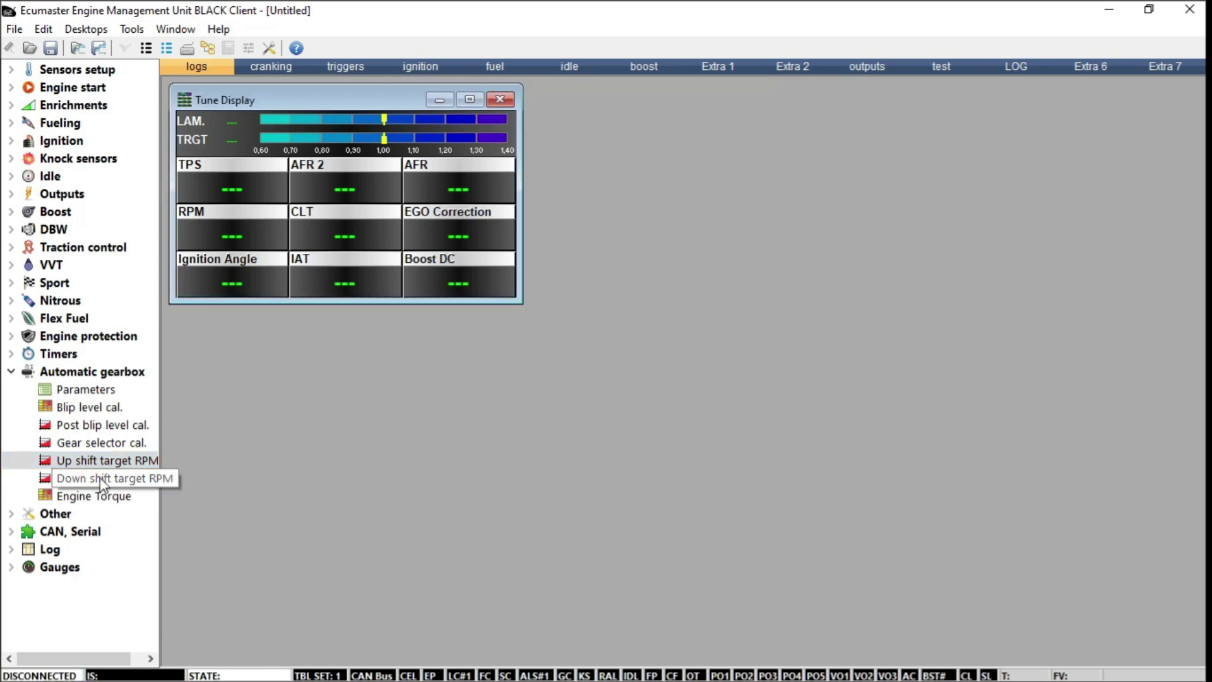
pyautogui.click(104, 498)
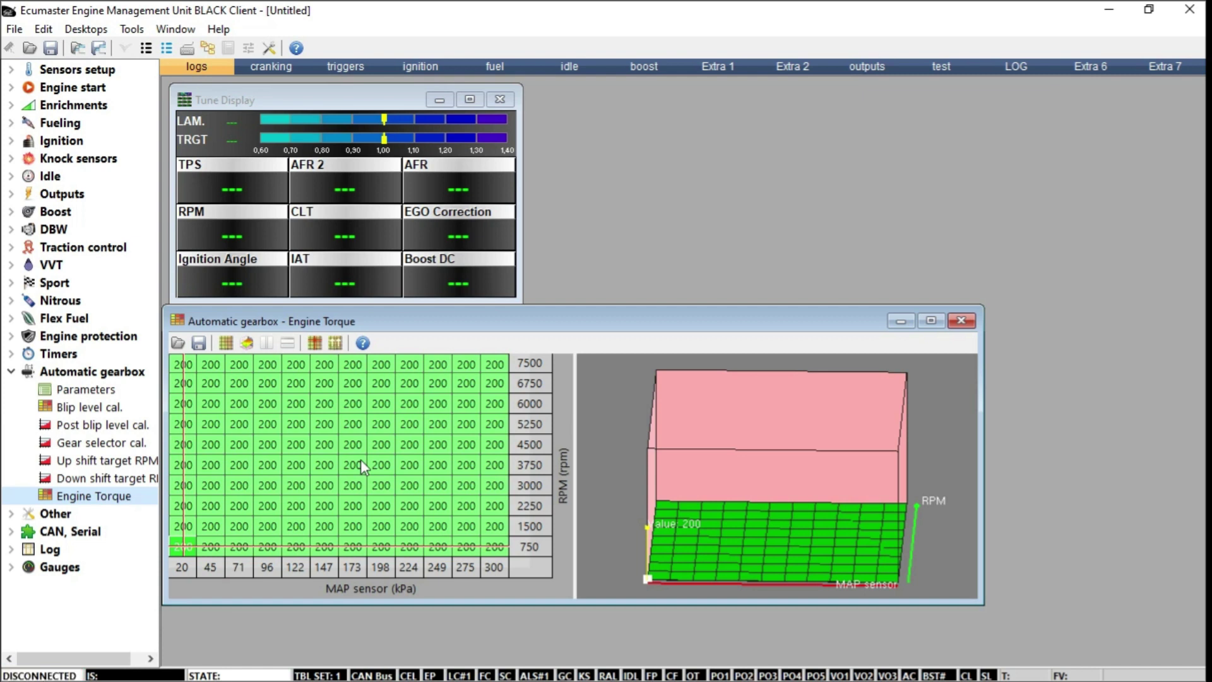
pyautogui.click(965, 326)
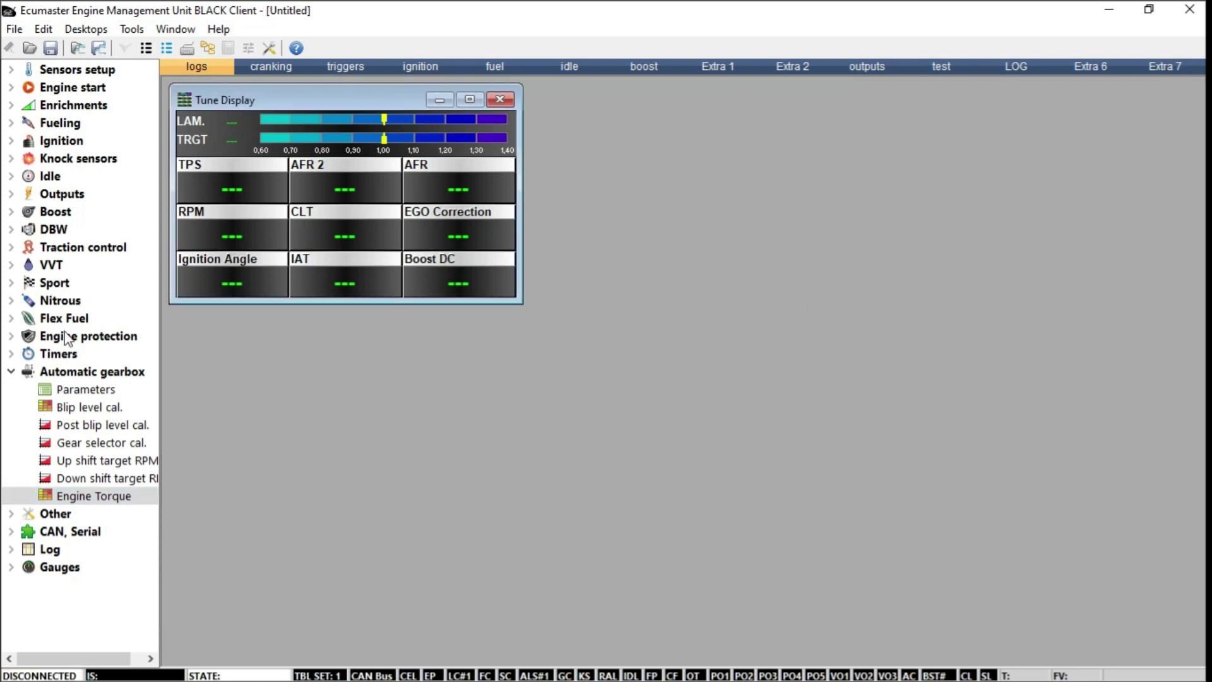
pyautogui.click(11, 373)
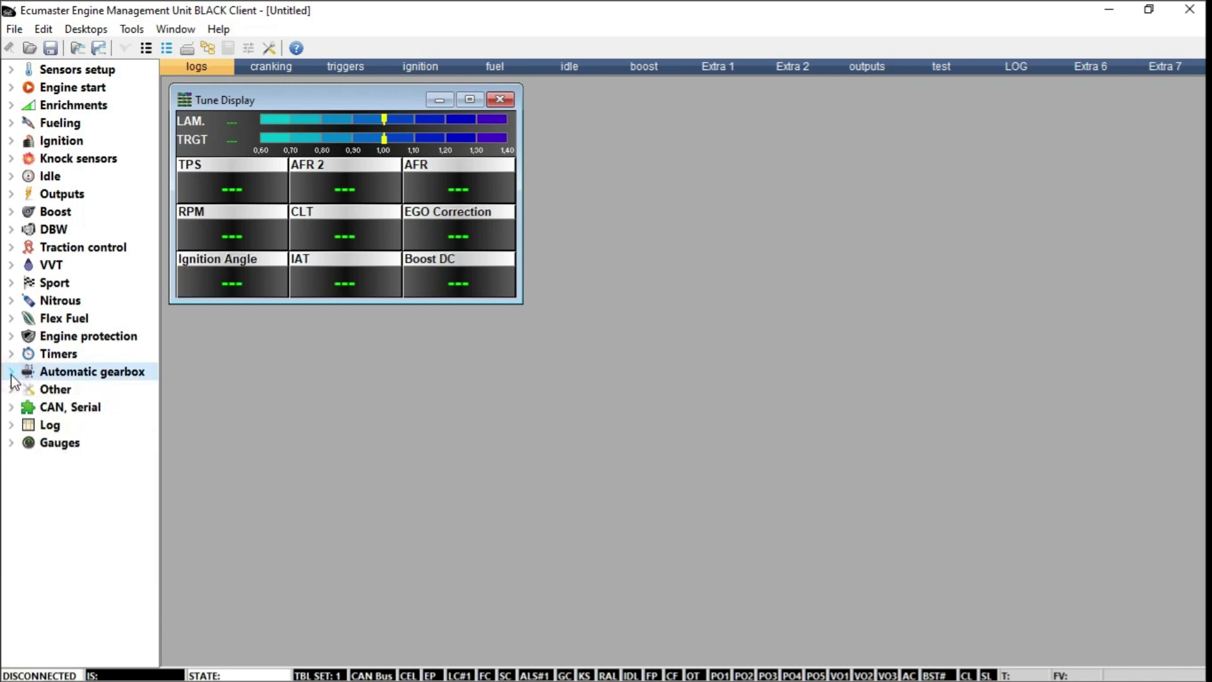
# - Expand the Other category, review the Cruise control settings, and close them
pyautogui.click(12, 389)
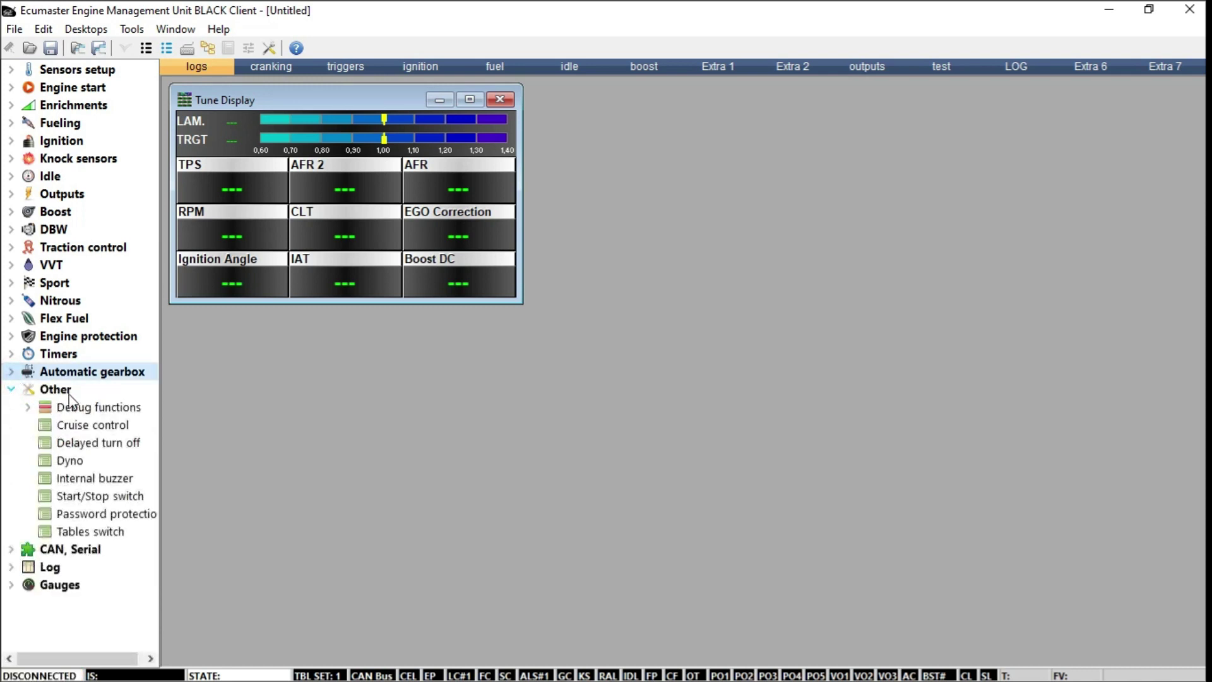
pyautogui.click(66, 426)
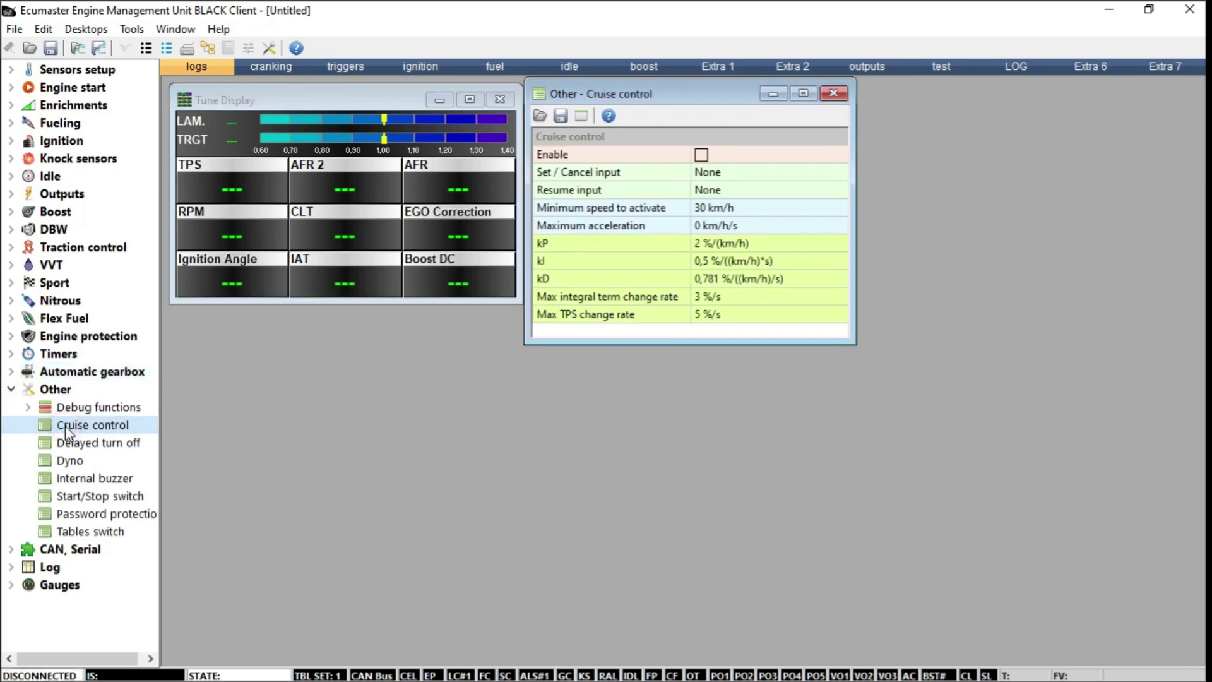
pyautogui.click(834, 93)
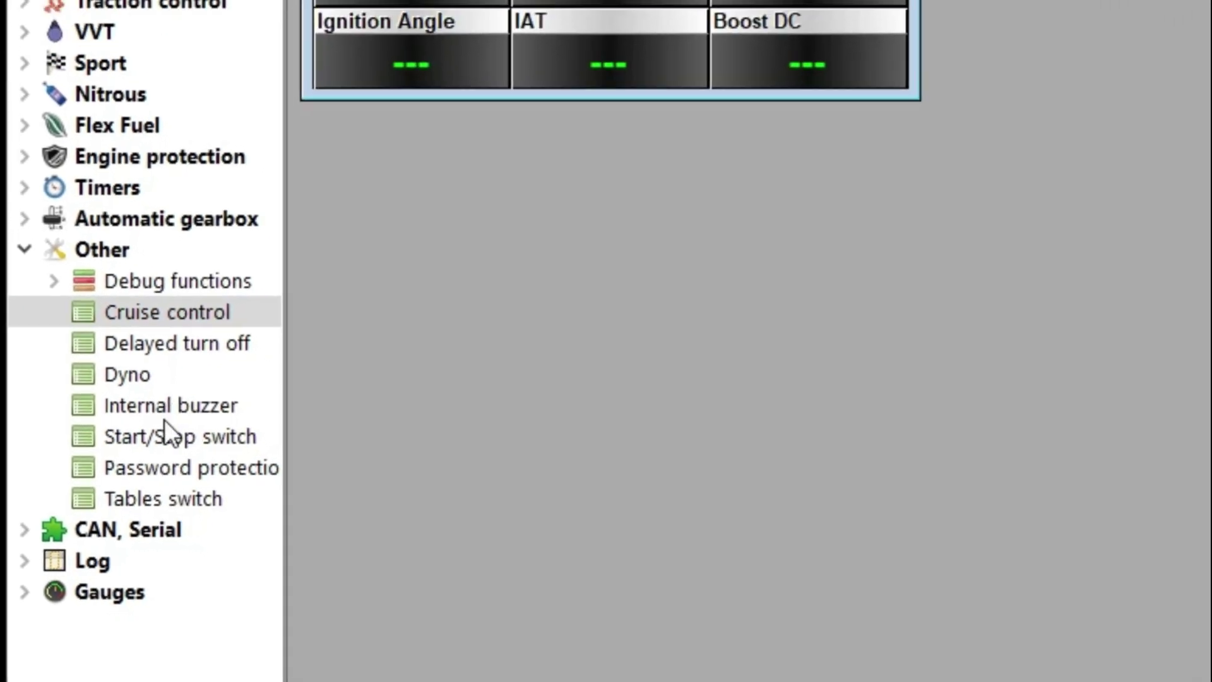
# - Enable password protection in the Other category, close its settings, and collapse the category
pyautogui.click(135, 483)
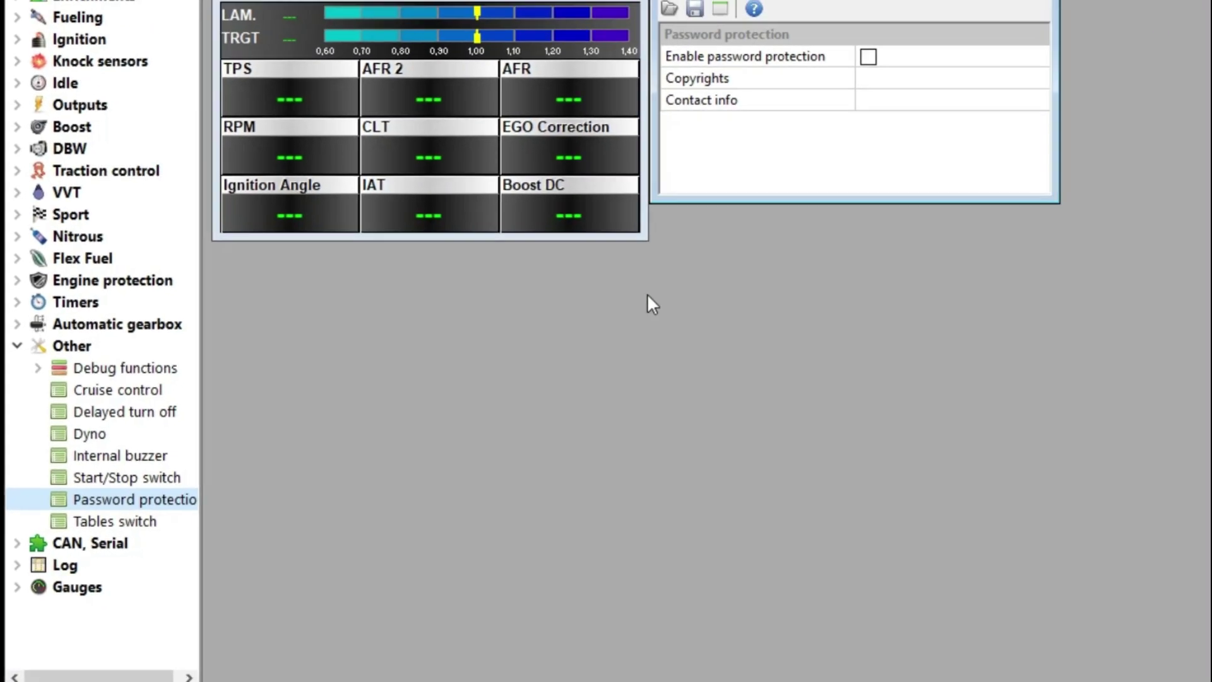
pyautogui.click(734, 138)
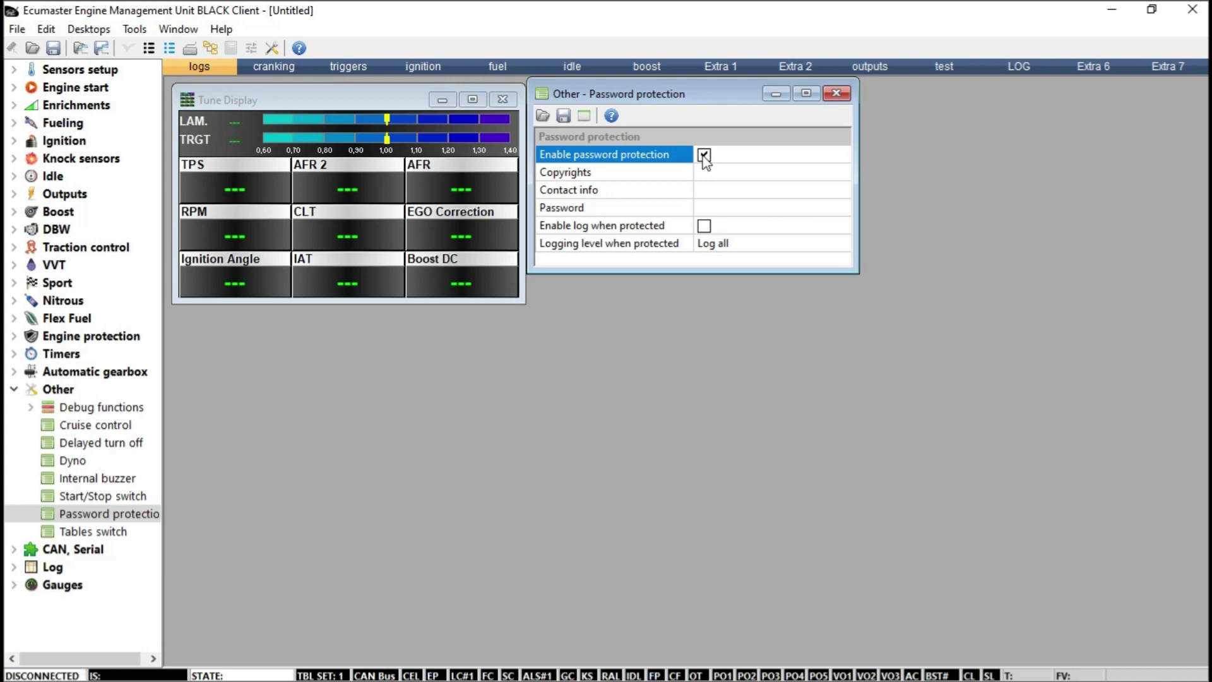
pyautogui.click(837, 94)
pyautogui.click(16, 390)
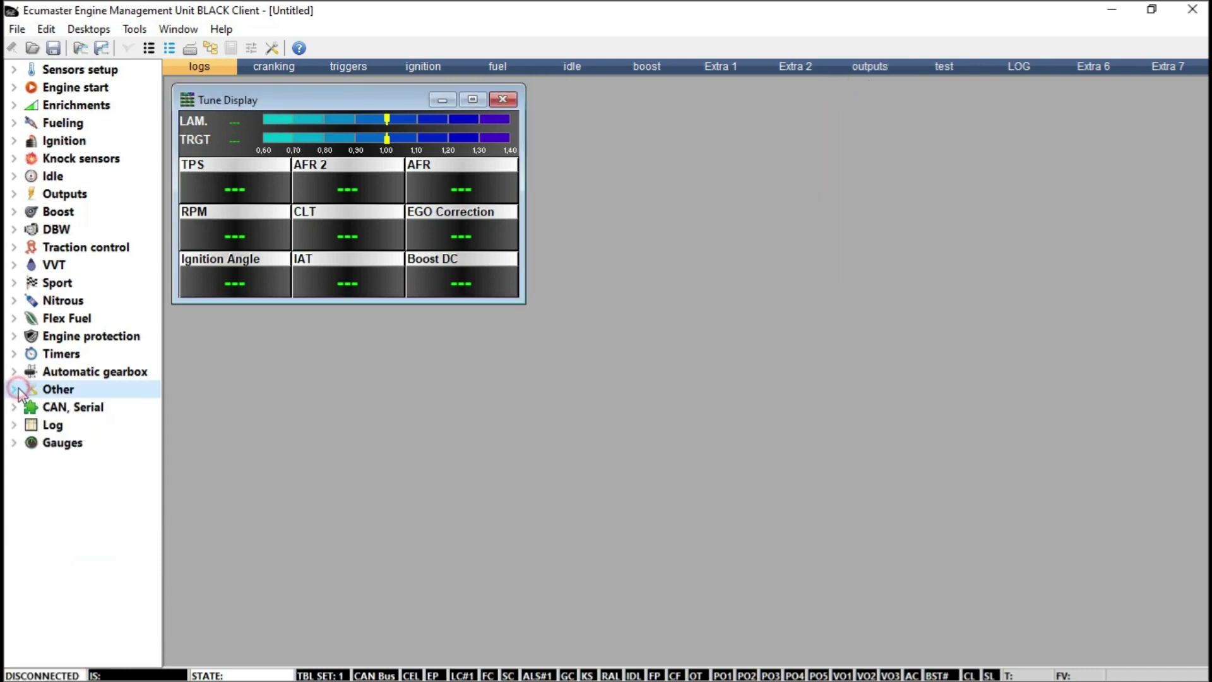
# - Expand the CAN, Serial category, review the Serial device settings, and close them
pyautogui.click(14, 407)
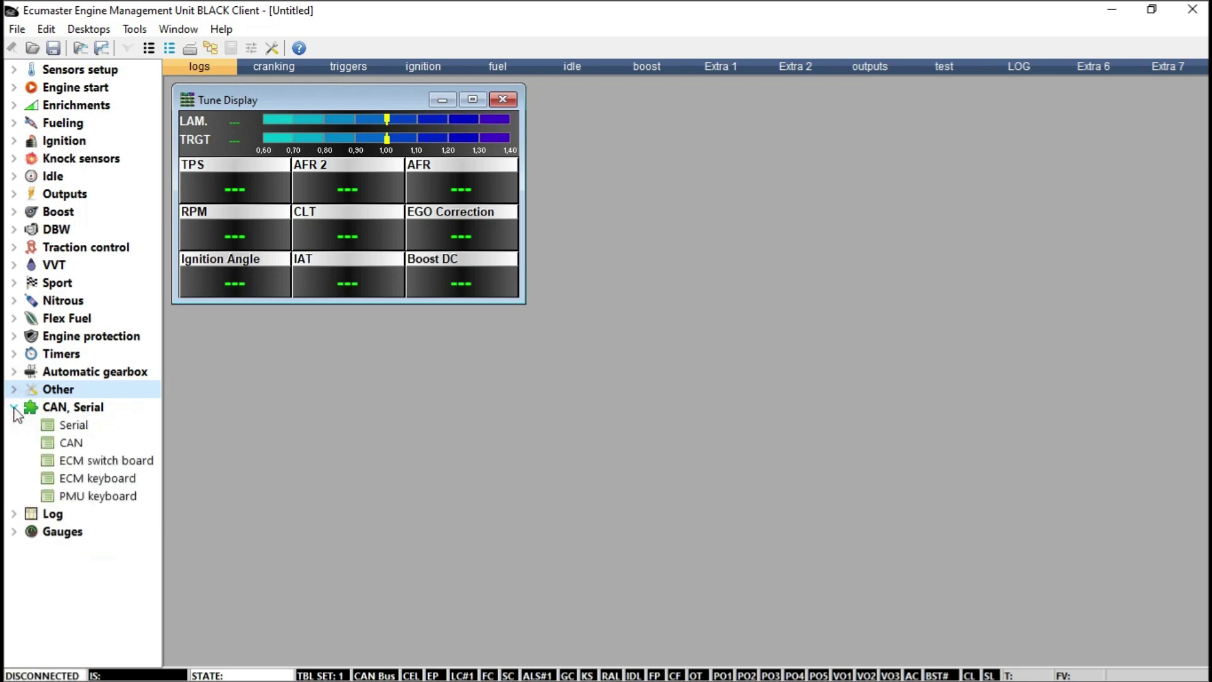
pyautogui.click(70, 425)
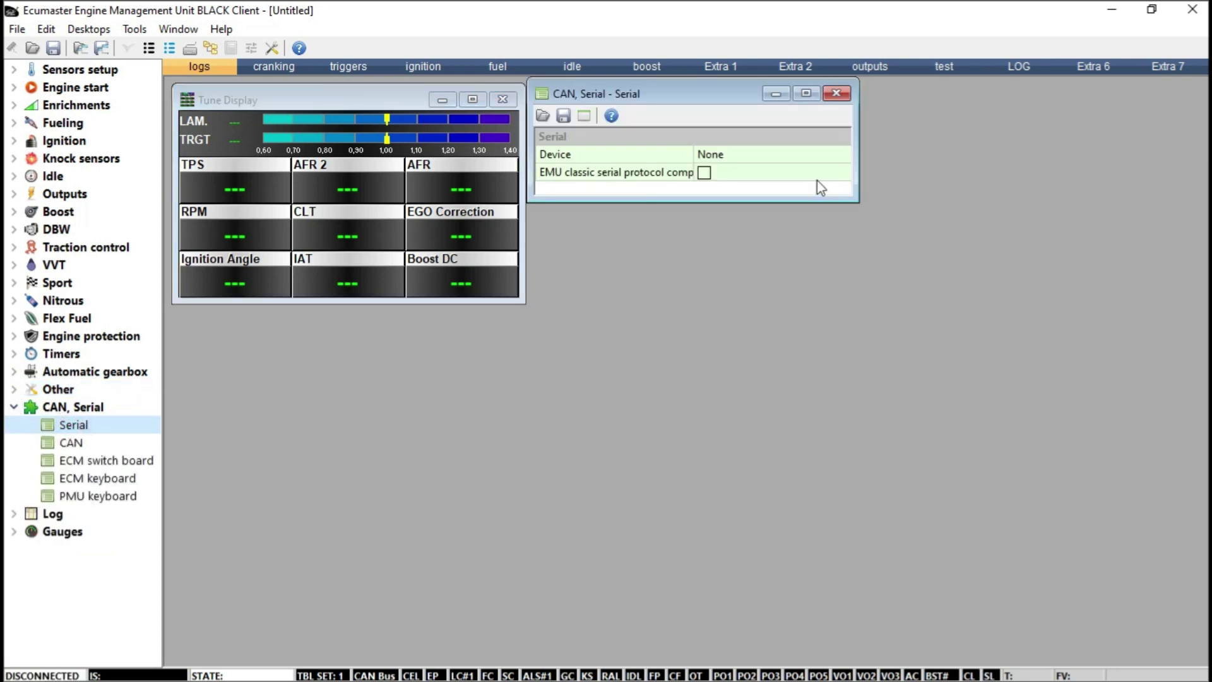
pyautogui.click(836, 93)
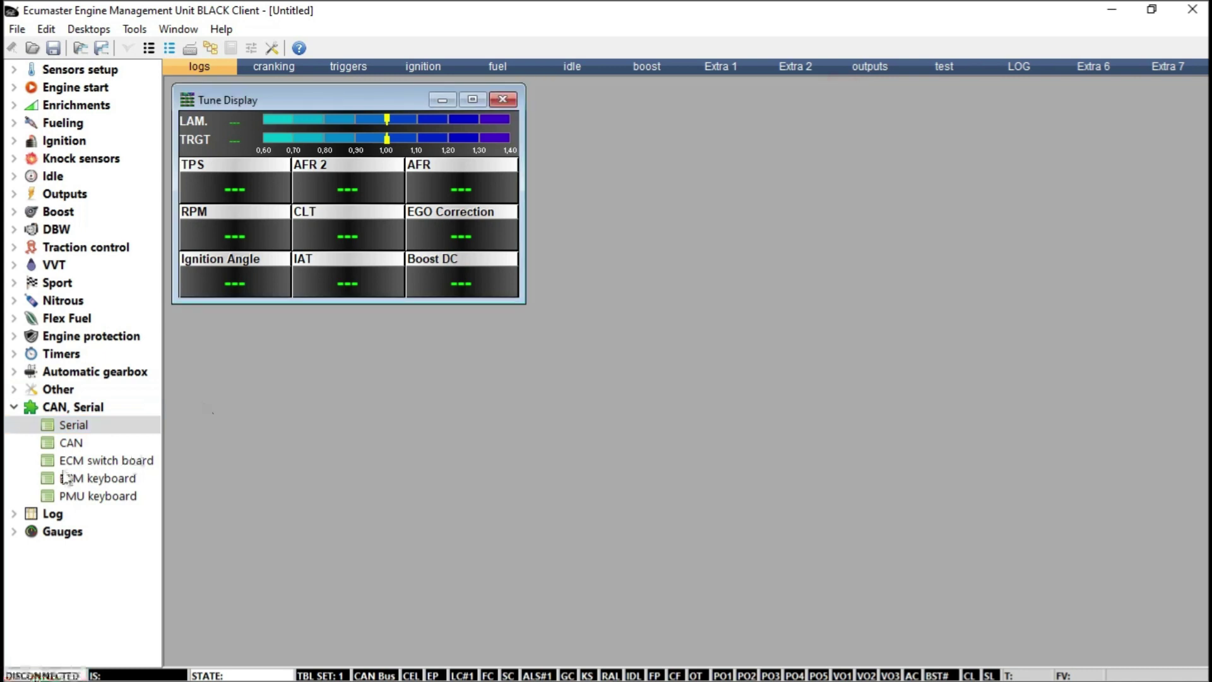
# - Open the CAN settings and check the Bosch Motorsport ABS options, keeping None selected
pyautogui.click(72, 444)
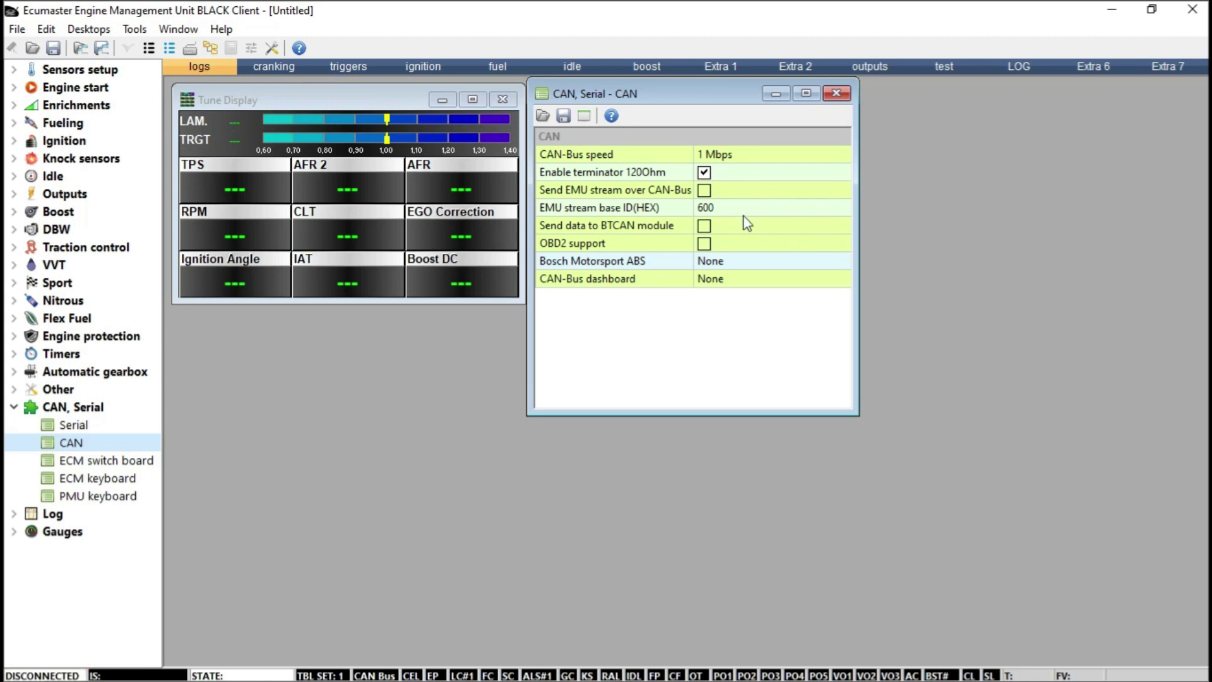
pyautogui.click(730, 261)
pyautogui.click(729, 261)
pyautogui.click(730, 274)
# - Look through the supported CAN-Bus dashboards and select Fiat 500 EURO 6
pyautogui.click(730, 280)
pyautogui.click(729, 280)
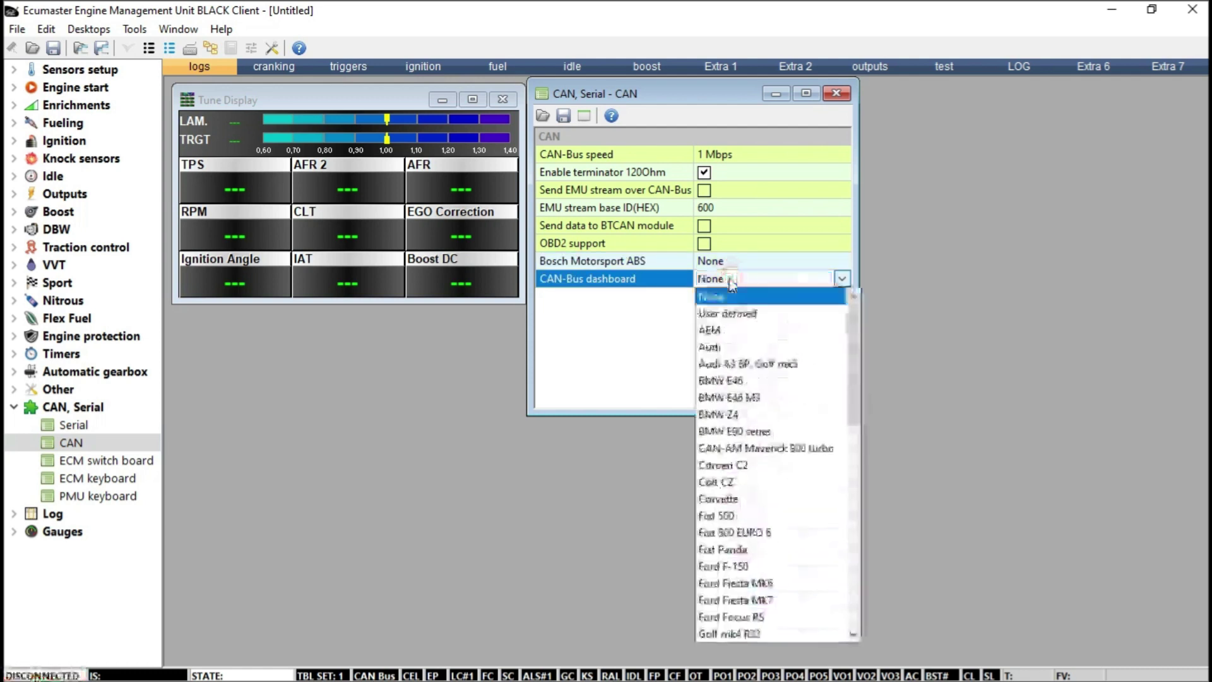
pyautogui.moveTo(855, 380); pyautogui.dragTo(889, 593)
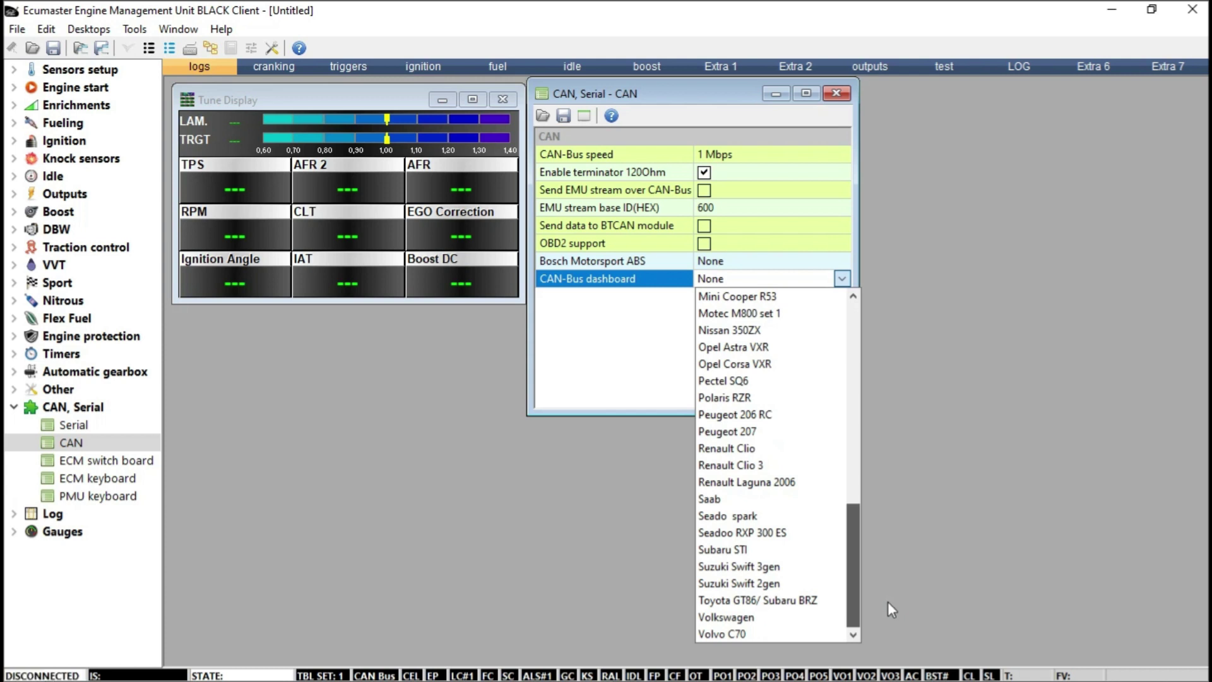
pyautogui.moveTo(887, 601); pyautogui.dragTo(854, 356)
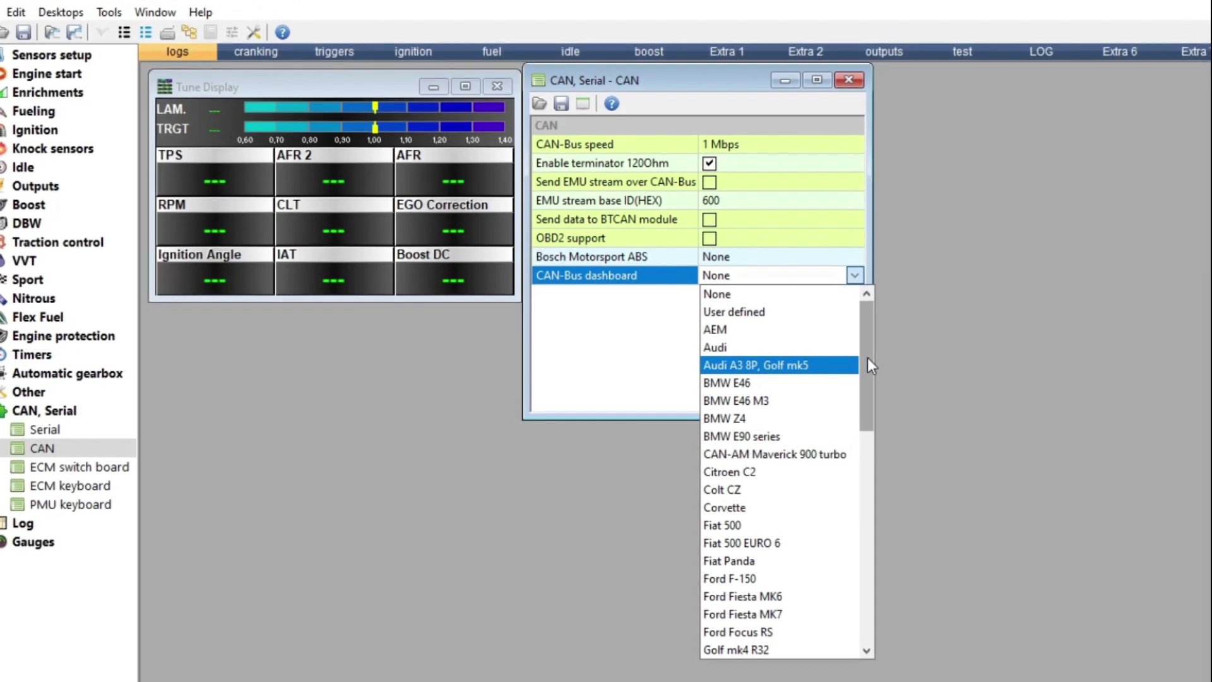
pyautogui.click(730, 552)
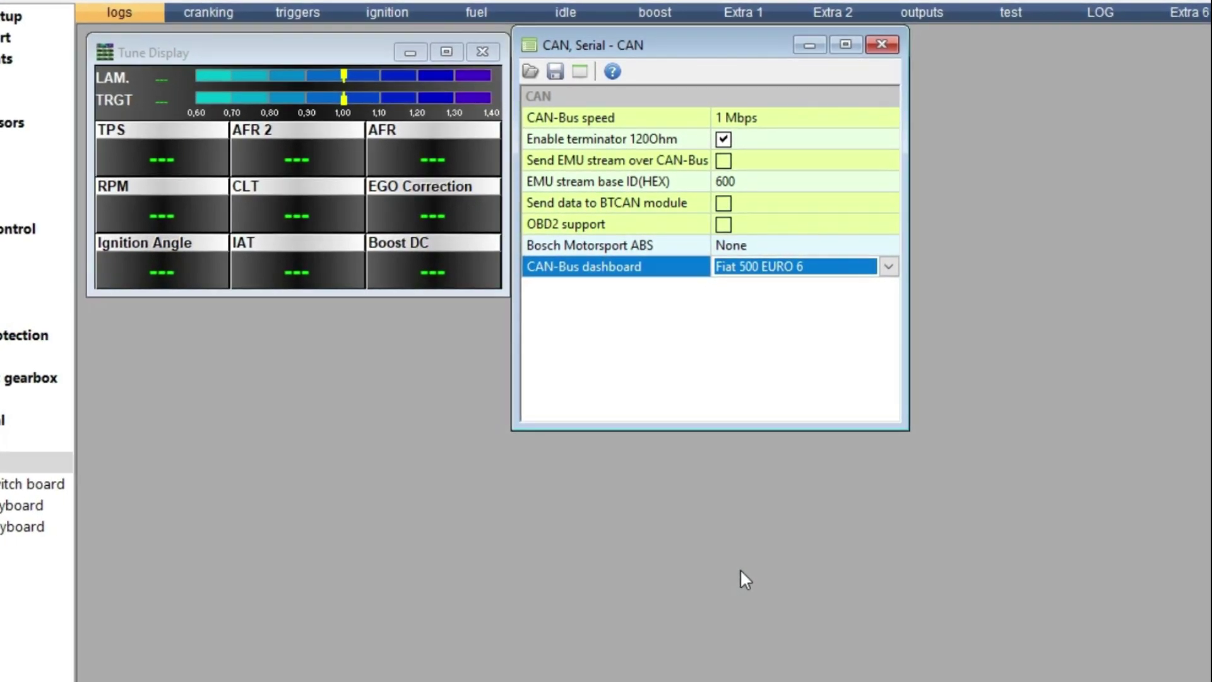
# - Browse the CAN-Bus dashboard options again and set the dashboard to Renault Clio 3
pyautogui.click(769, 269)
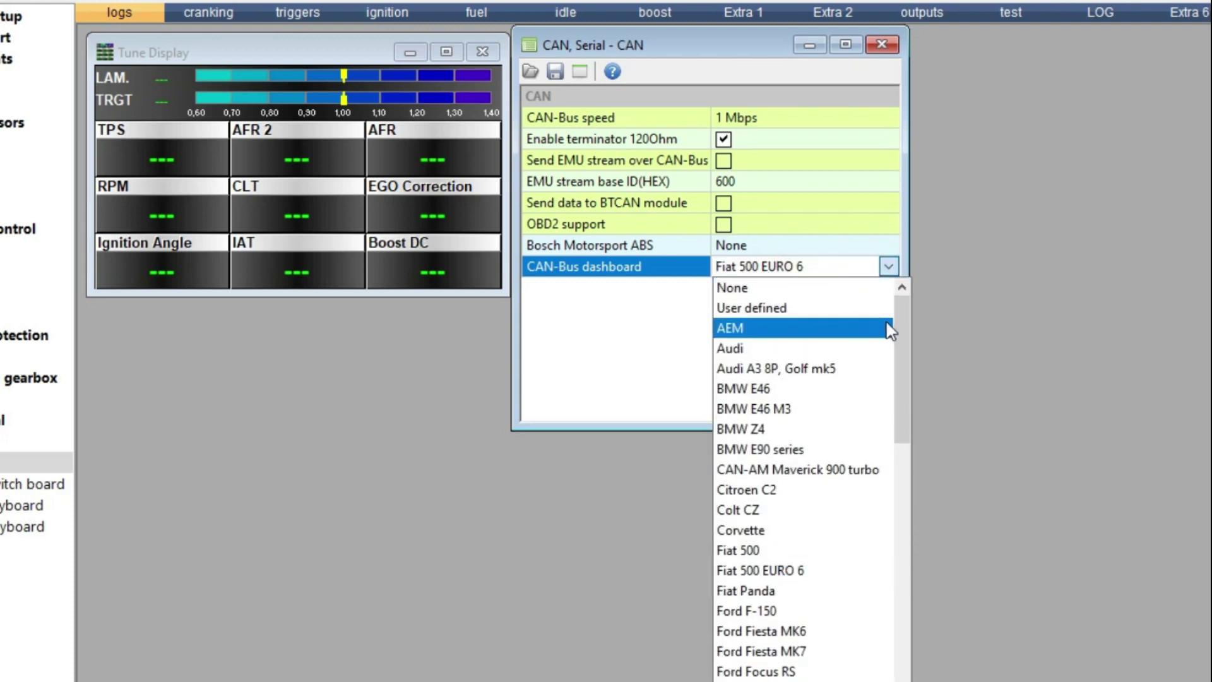
pyautogui.scroll(-5, 901, 345)
pyautogui.scroll(5, 901, 344)
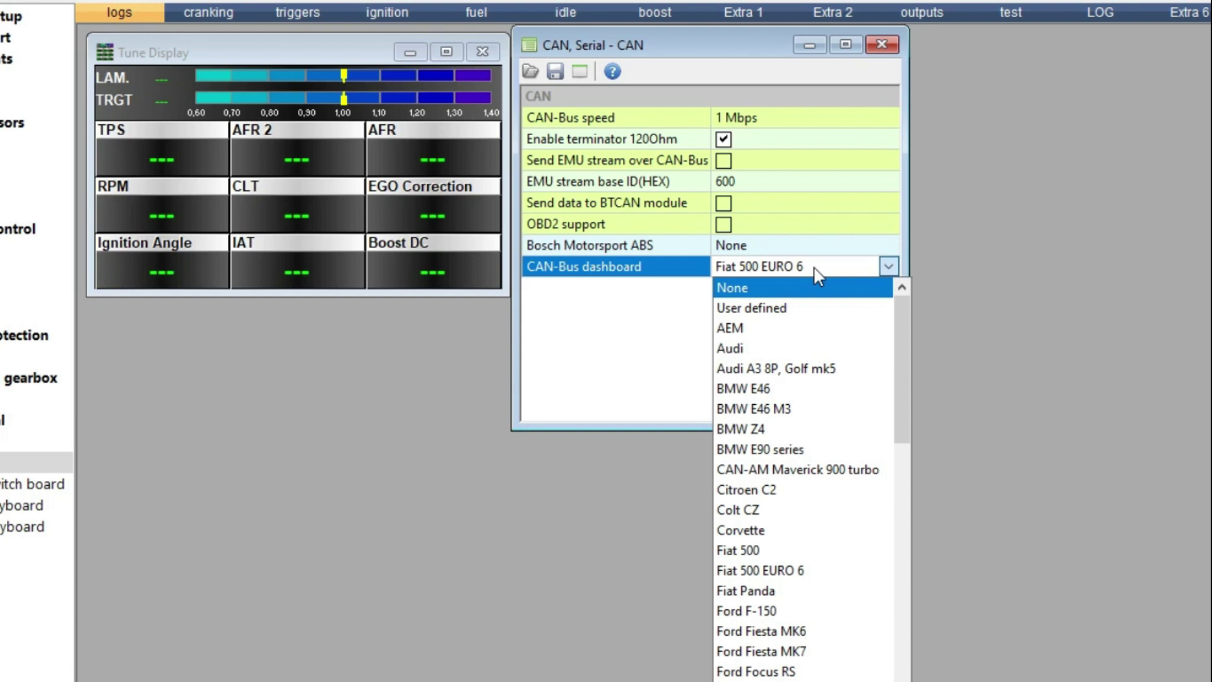
pyautogui.click(905, 366)
pyautogui.moveTo(903, 365); pyautogui.dragTo(907, 610)
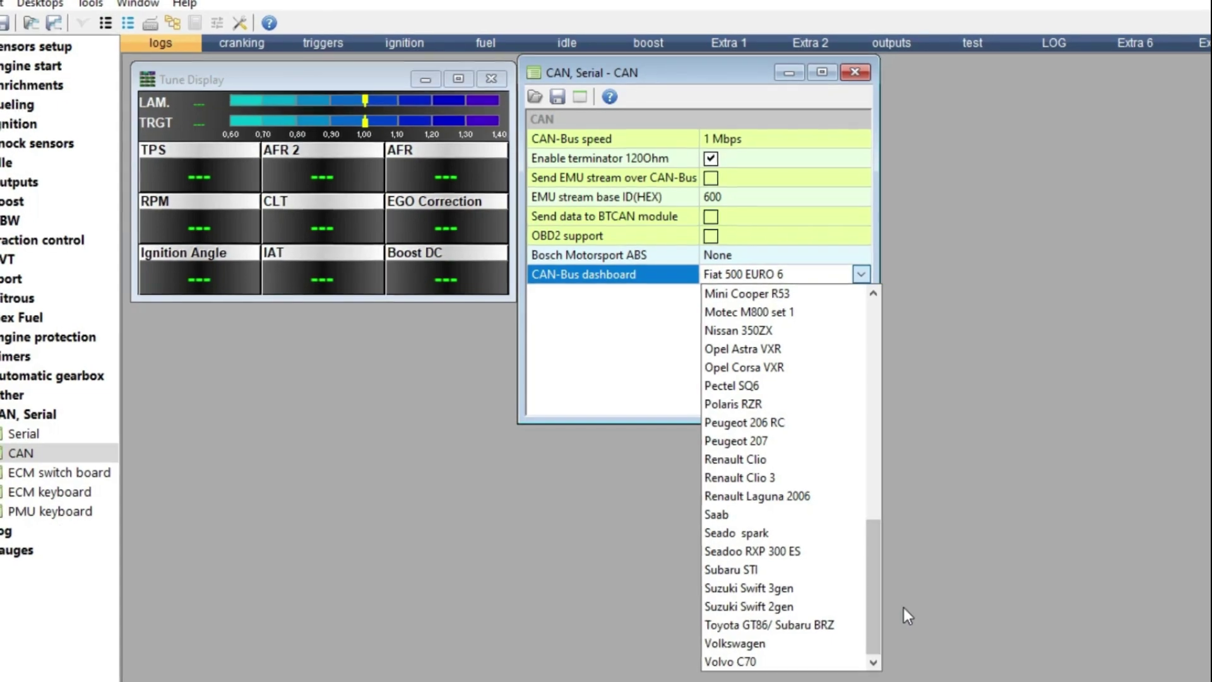
pyautogui.moveTo(876, 576); pyautogui.dragTo(778, 543)
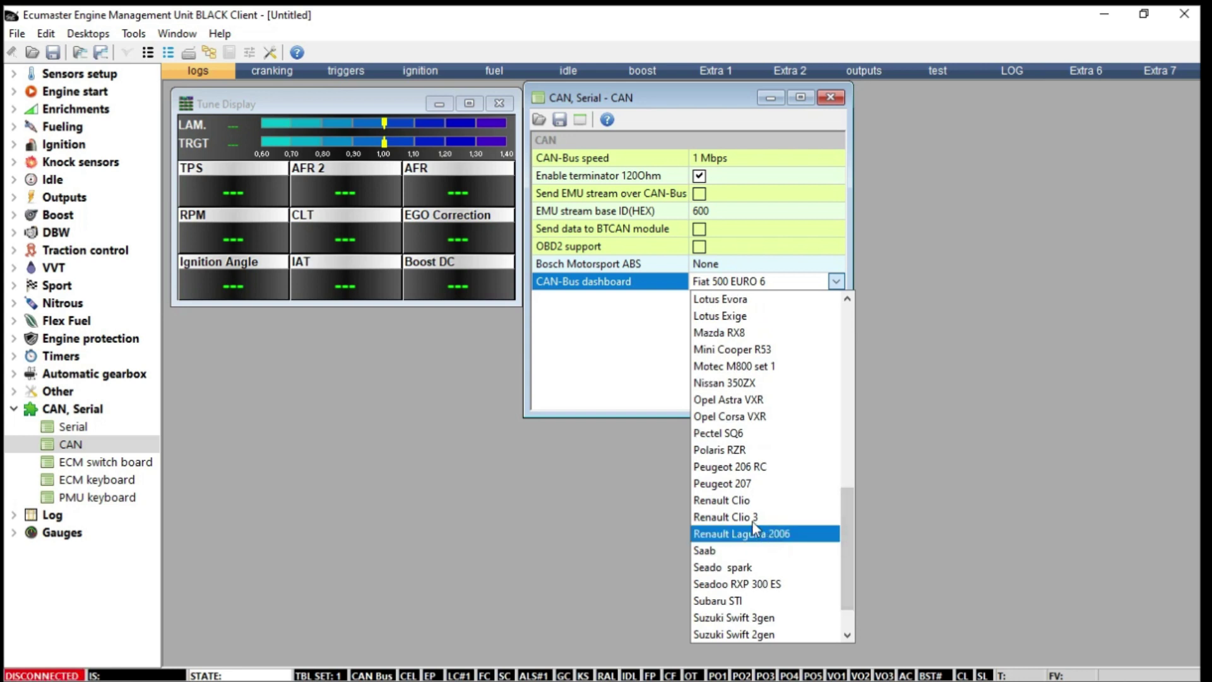
pyautogui.click(750, 518)
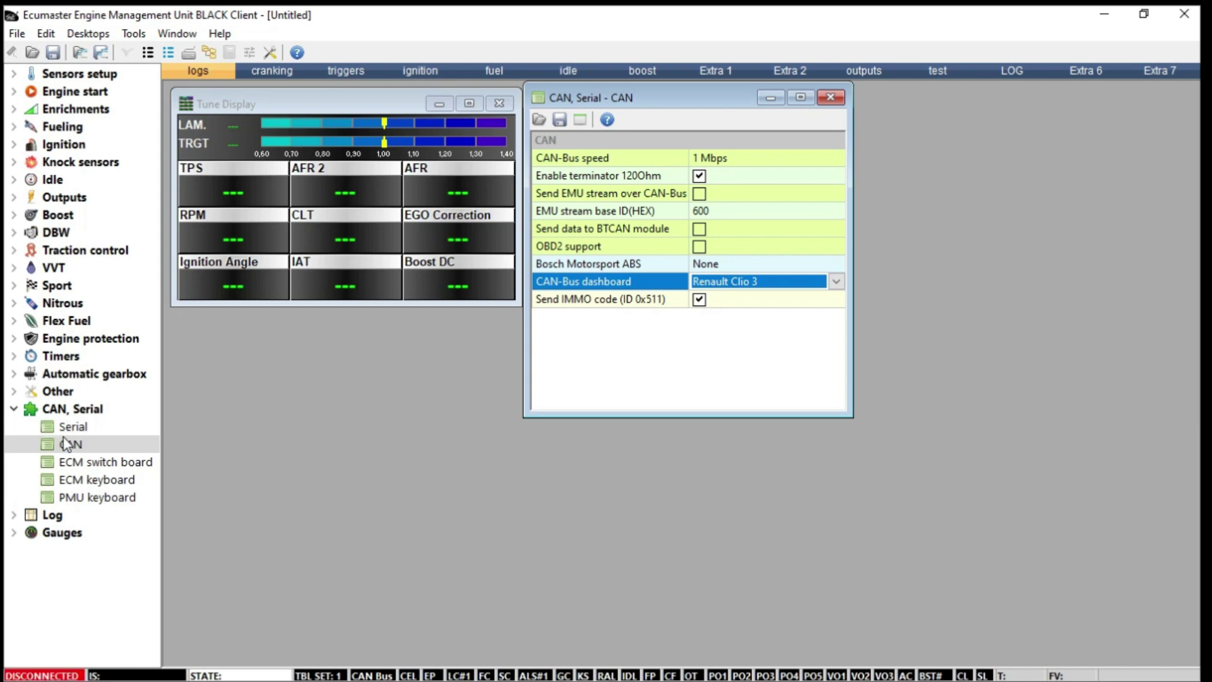
# - Collapse the CAN, Serial category, expand the Log category, and review the Scope's trigger traces before closing it
pyautogui.click(14, 410)
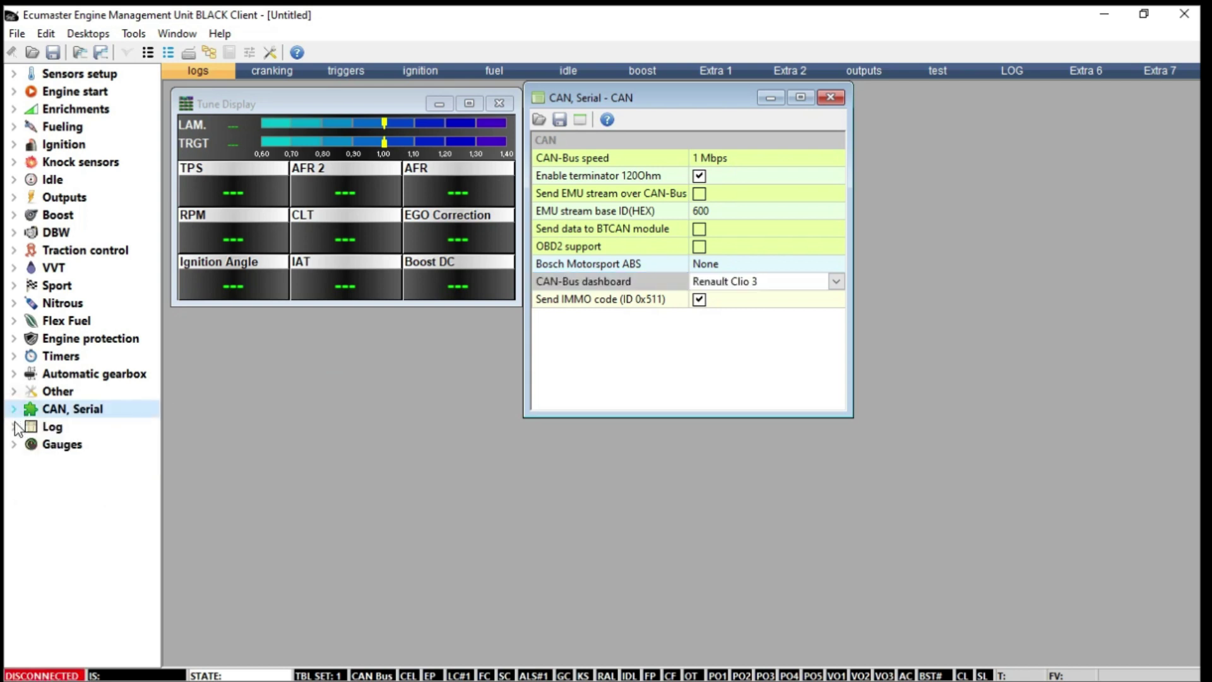
pyautogui.click(15, 427)
pyautogui.moveTo(149, 414); pyautogui.dragTo(163, 563)
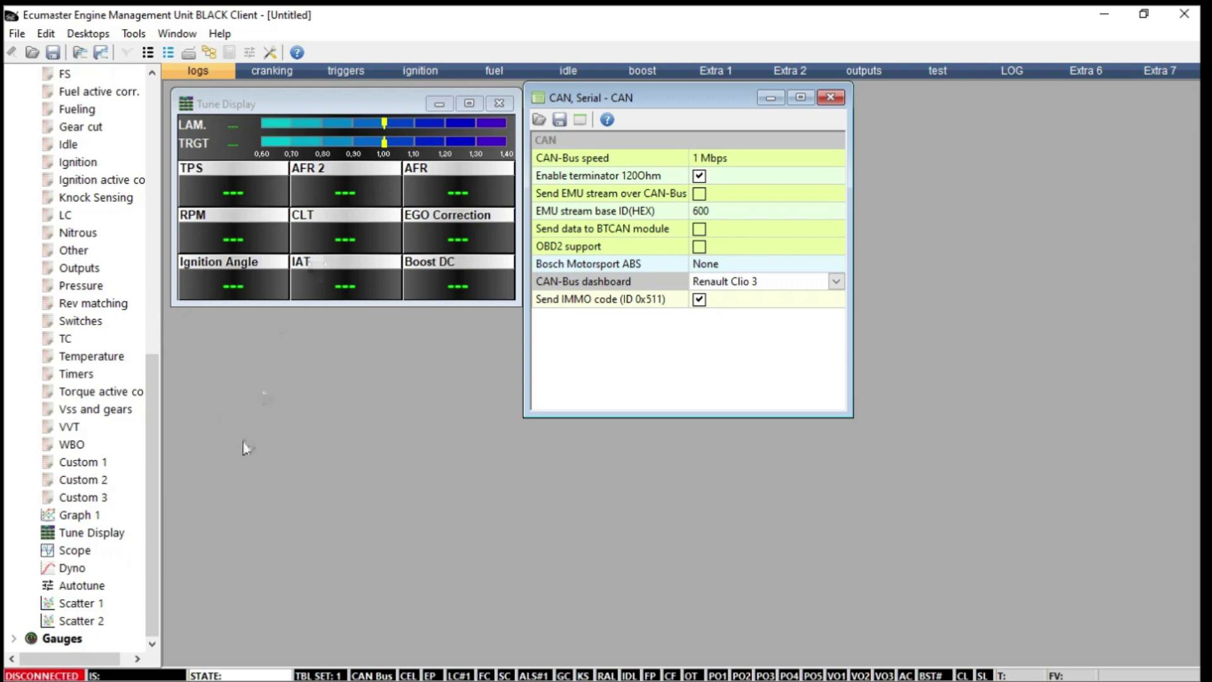
pyautogui.doubleClick(76, 552)
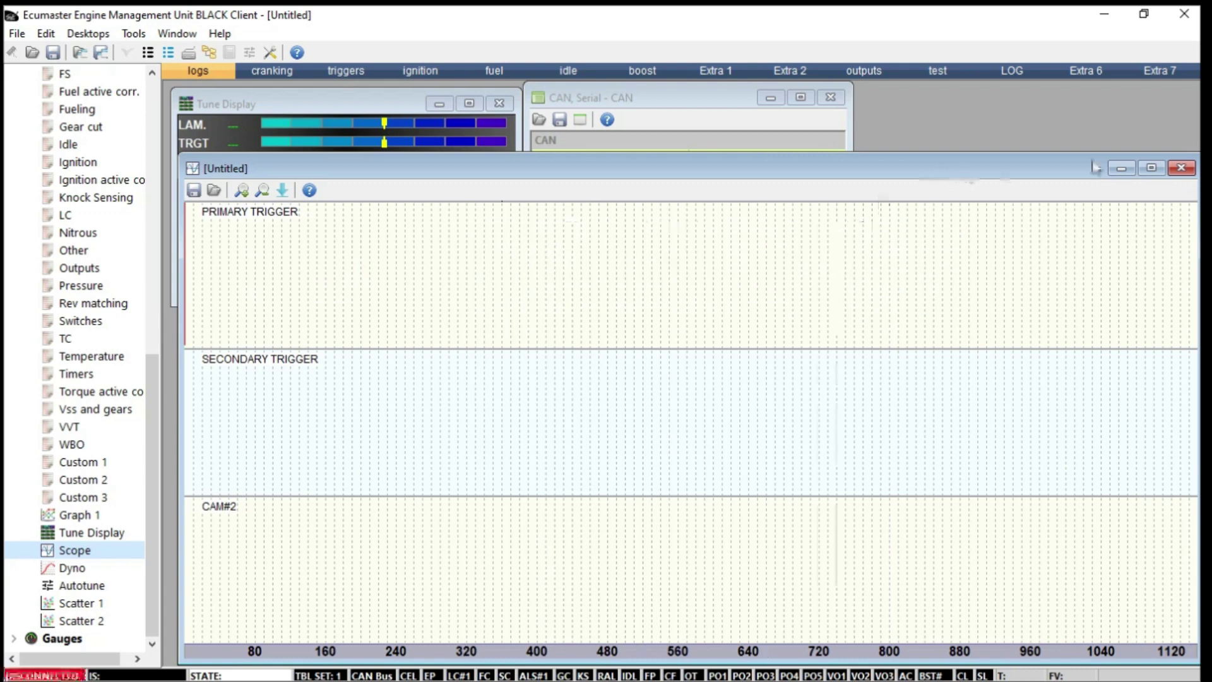
pyautogui.click(1181, 169)
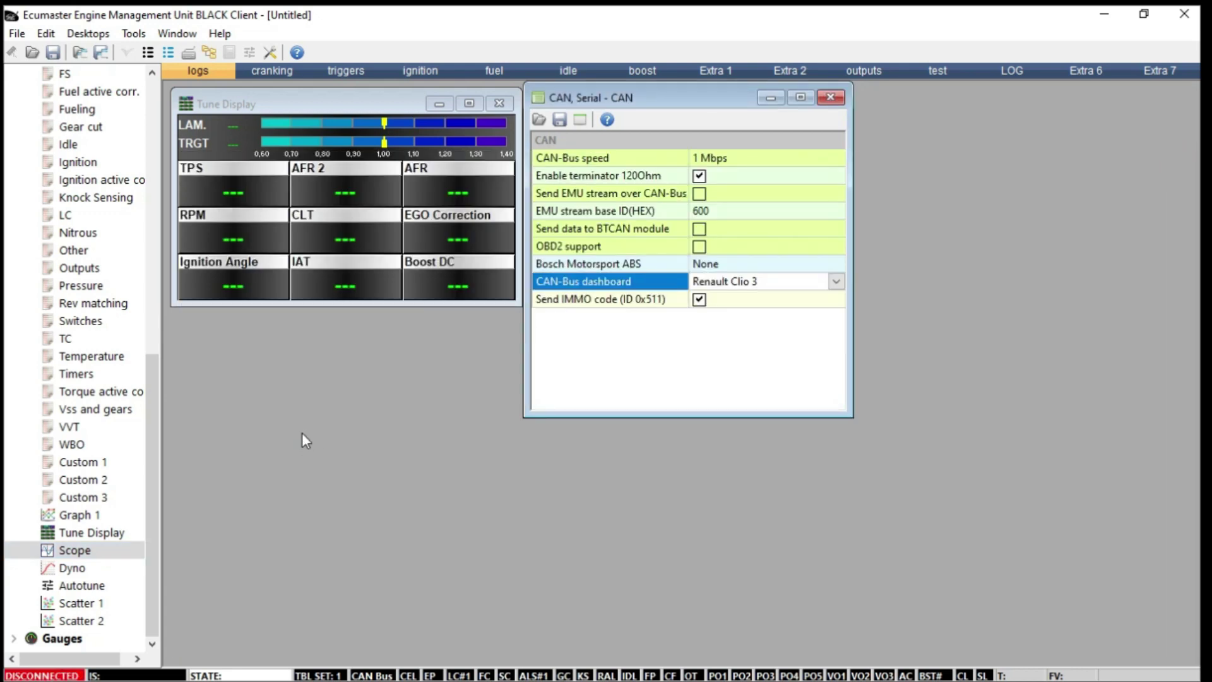
# - Review the Autotune proposed VE table in the Log category and close it
pyautogui.moveTo(153, 484); pyautogui.dragTo(155, 500)
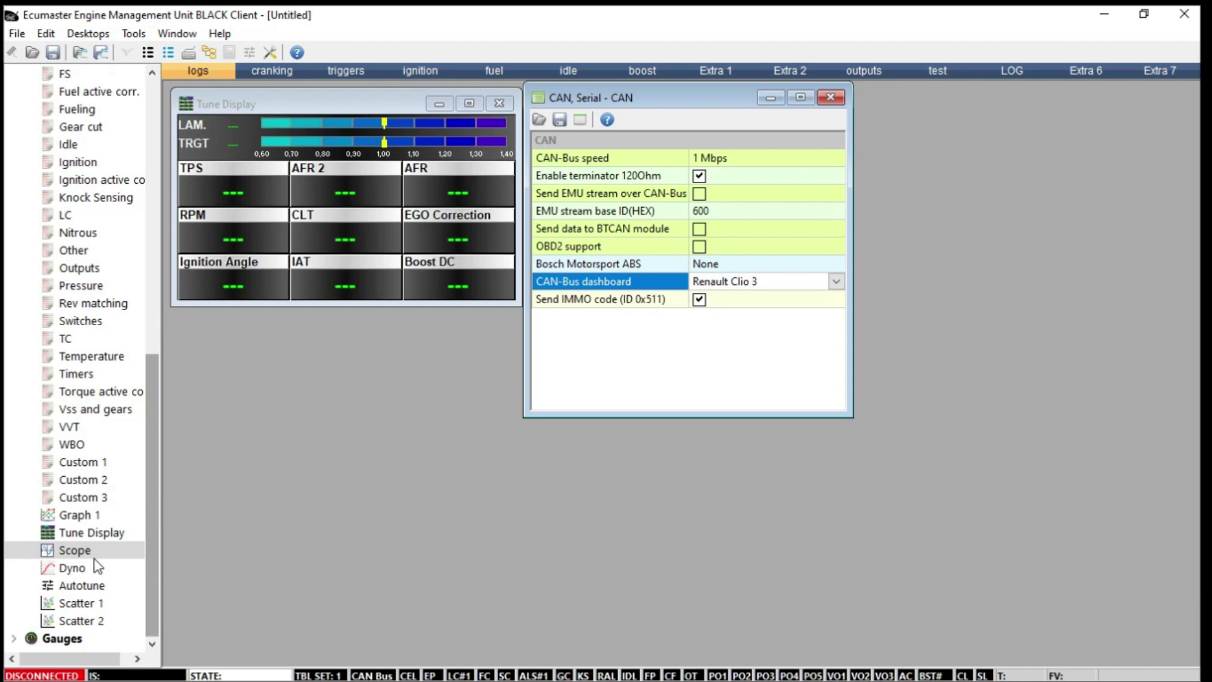
pyautogui.doubleClick(87, 586)
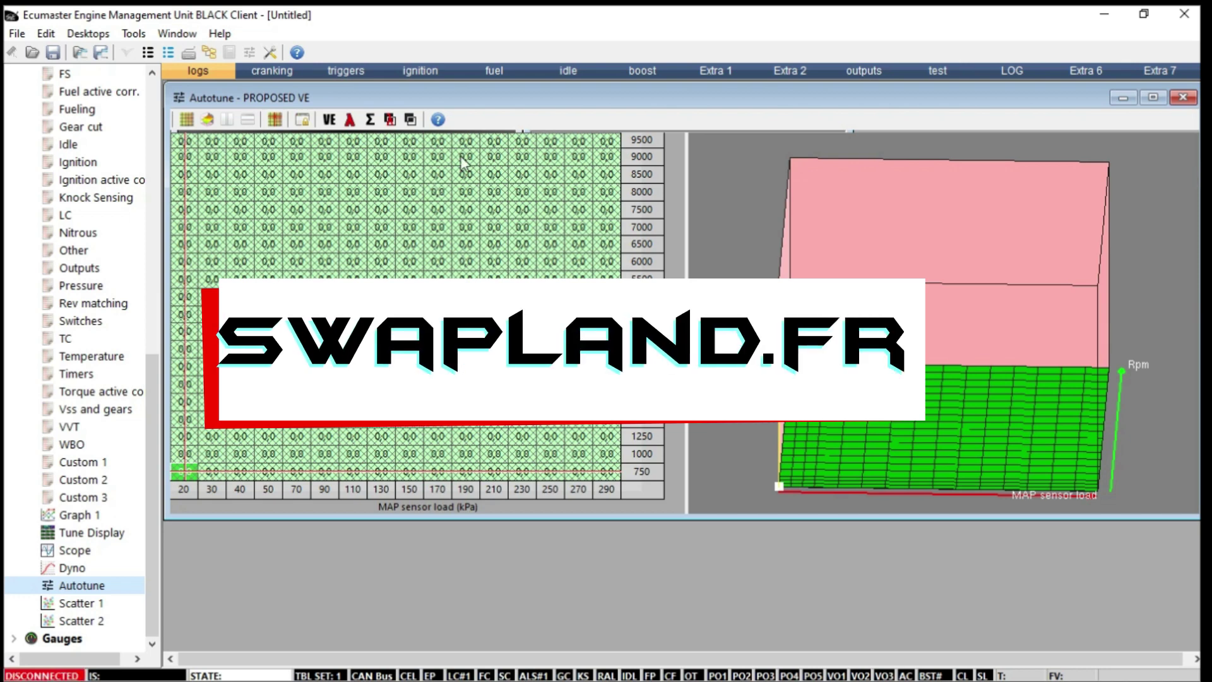
pyautogui.click(1178, 100)
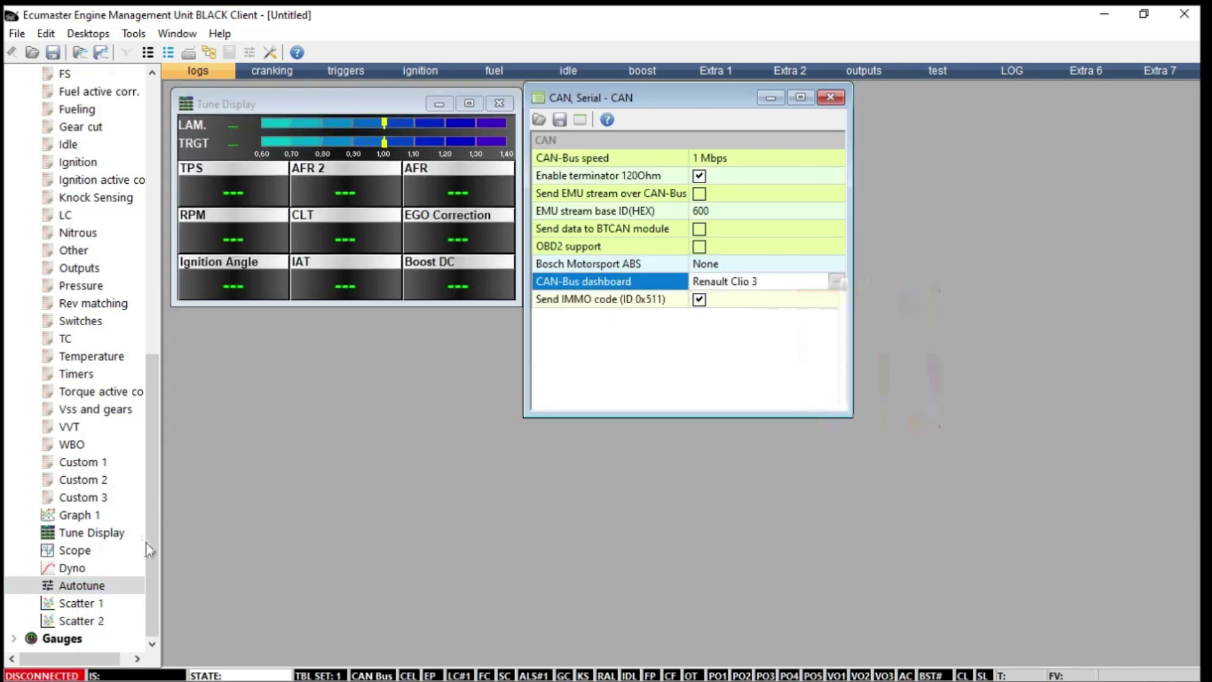
# - Review the Boost parameter list in the Log category and close it
pyautogui.moveTo(155, 533); pyautogui.dragTo(157, 397)
pyautogui.scroll(3, 45, 216)
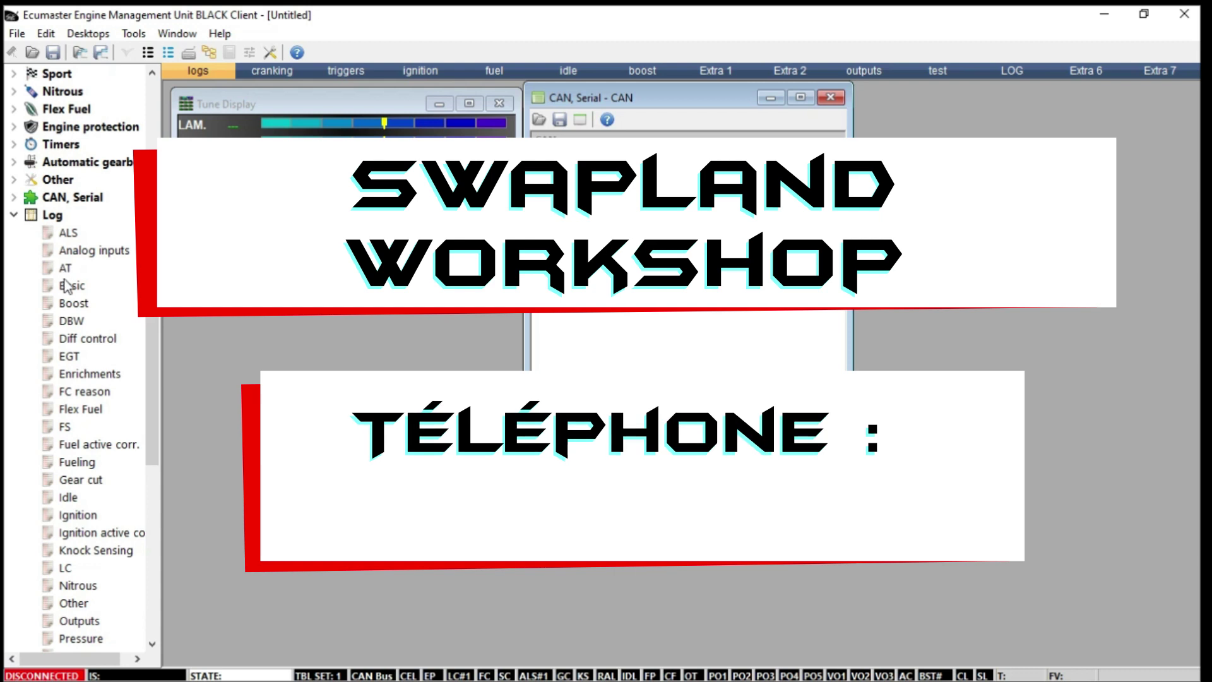
pyautogui.click(63, 306)
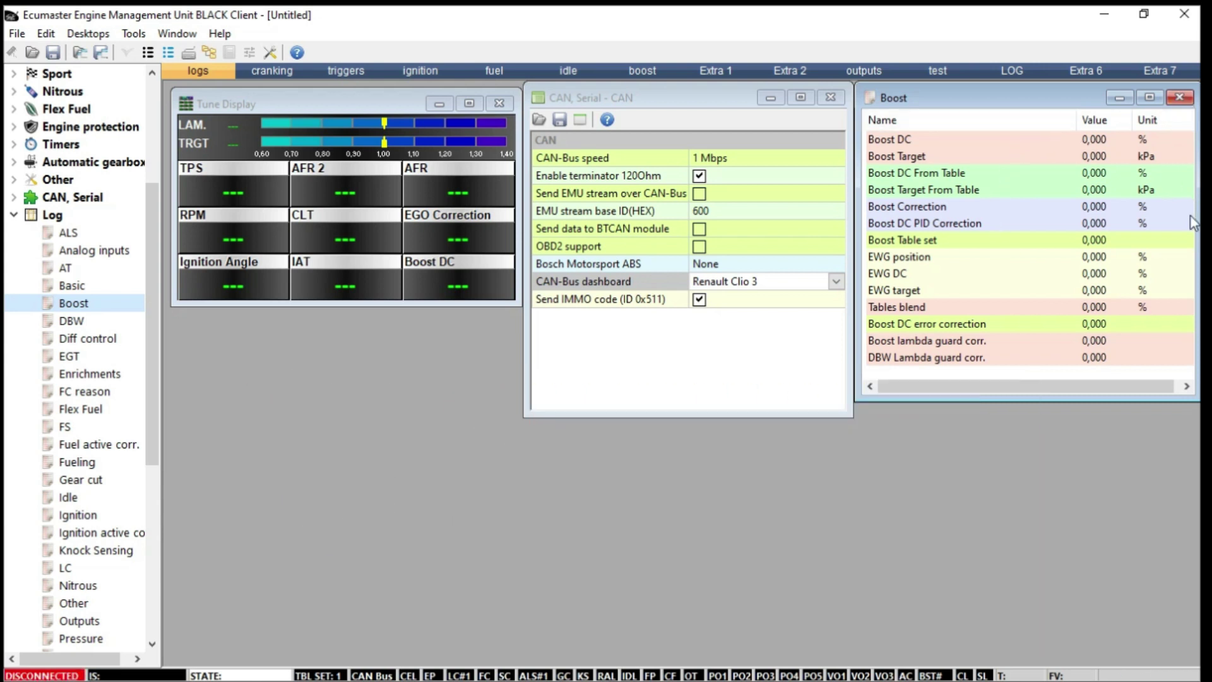
pyautogui.click(1178, 98)
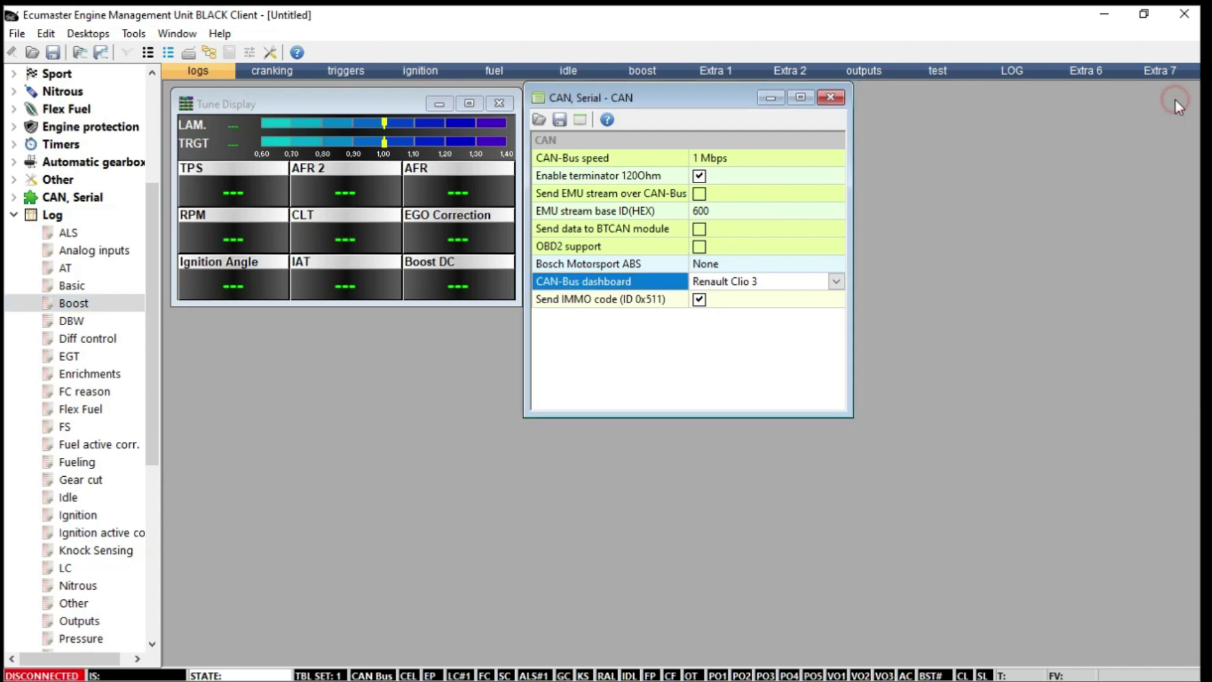
# - Collapse the Log category, expand the Gauges category and look through its available gauges
pyautogui.click(13, 215)
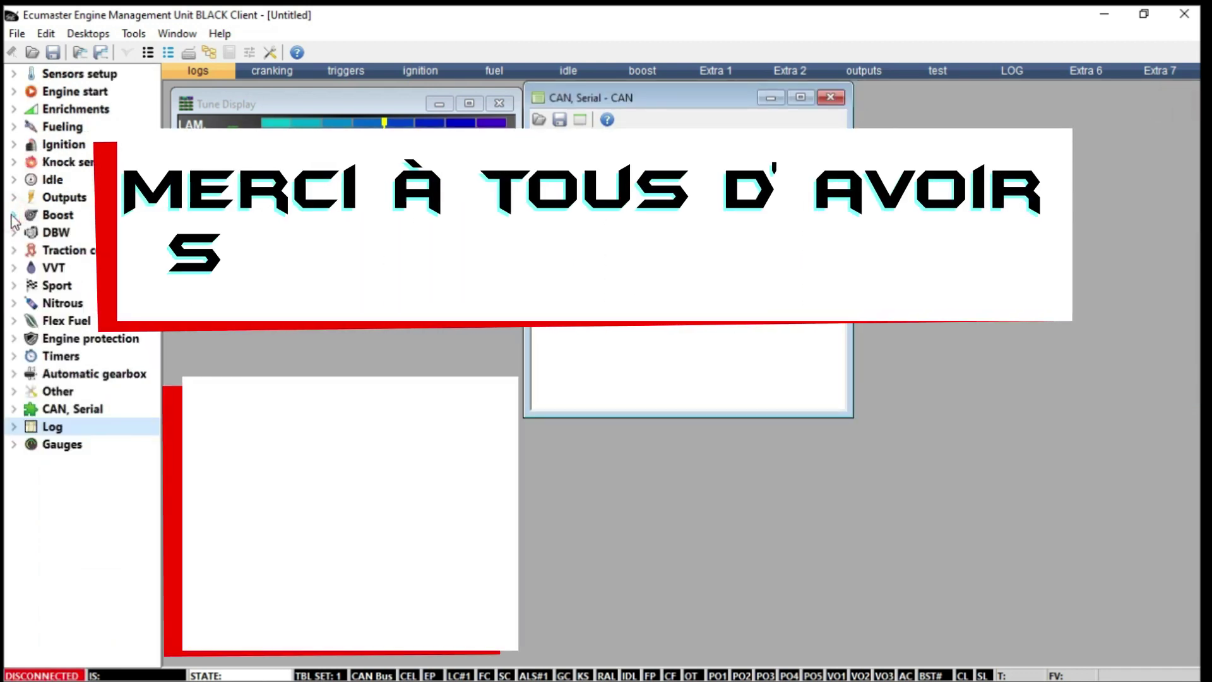
pyautogui.click(13, 445)
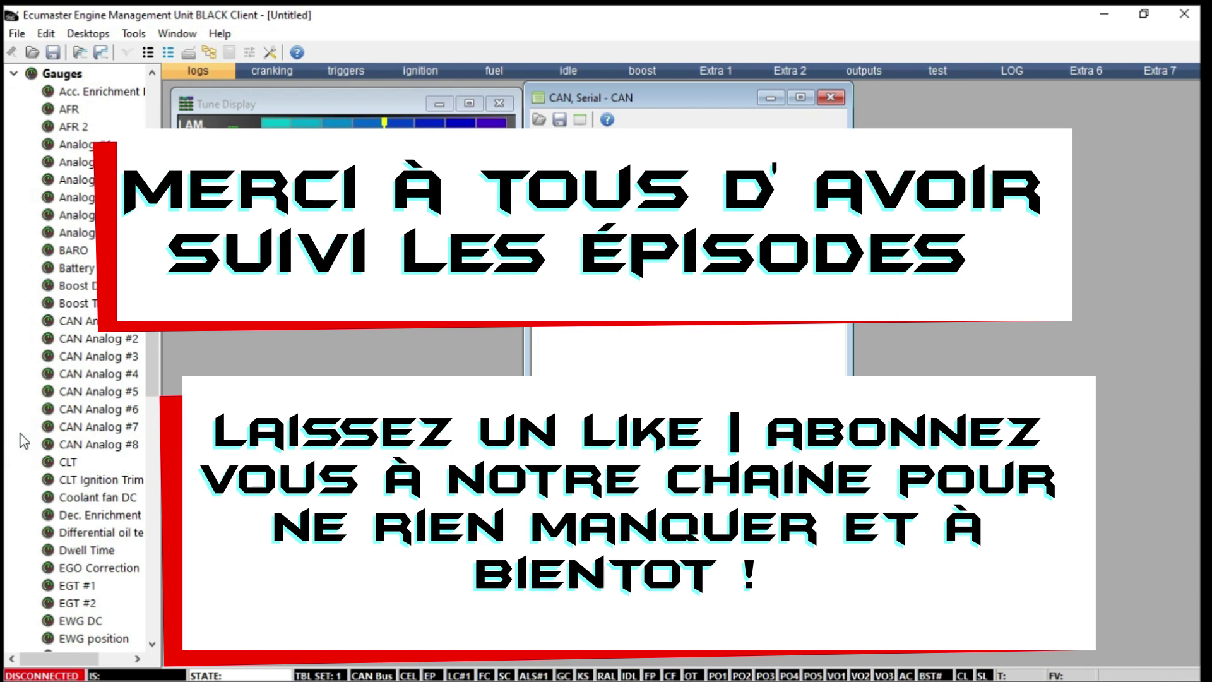
pyautogui.moveTo(158, 332); pyautogui.dragTo(158, 569)
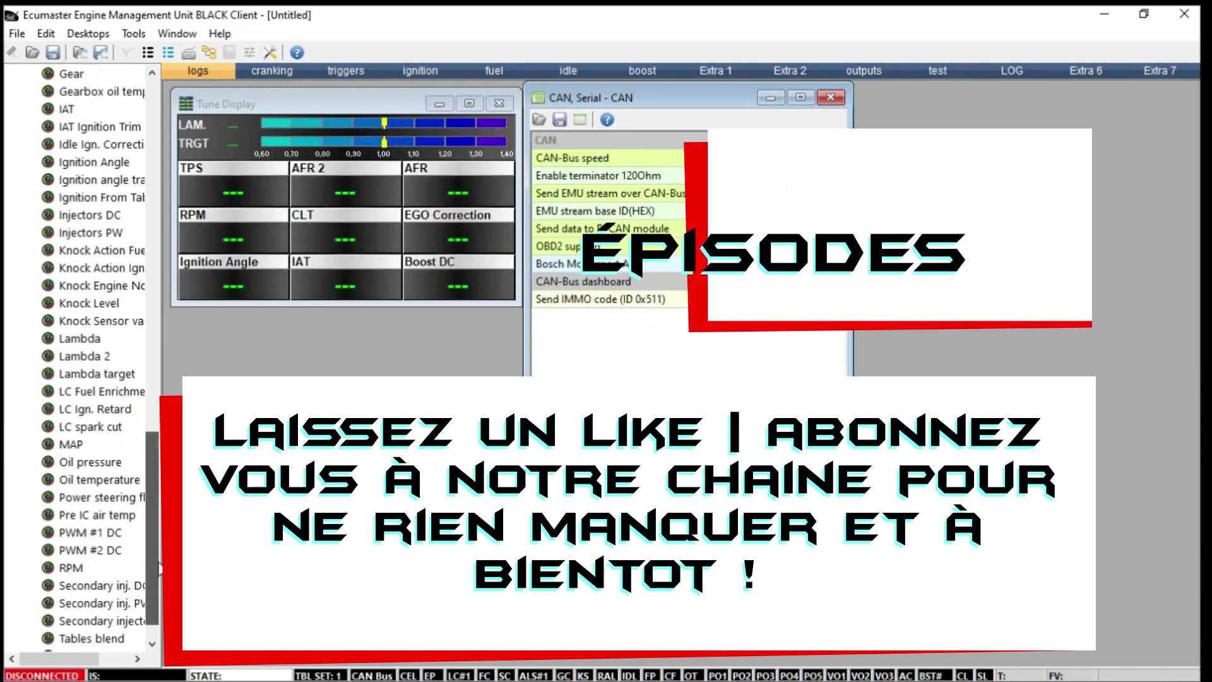